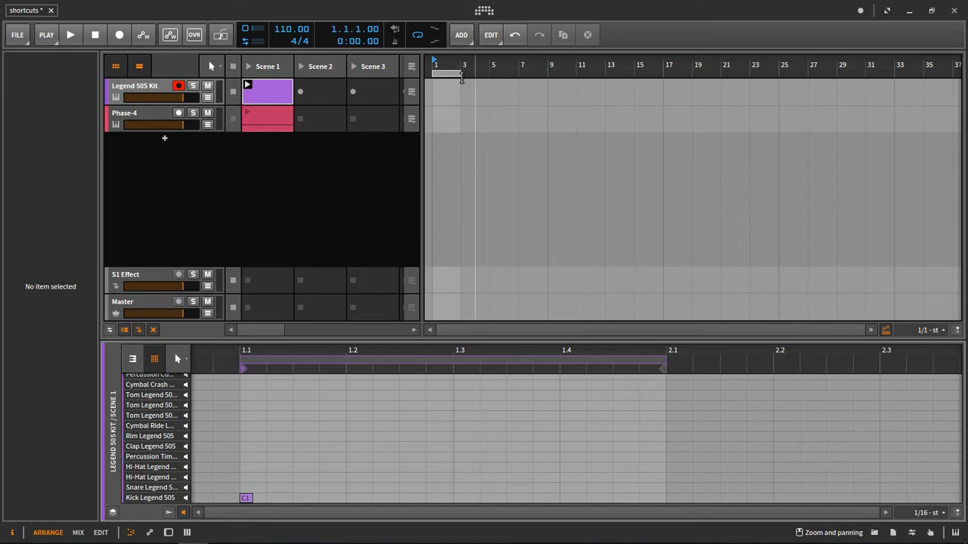
Search the keyboard shortcut settings for "beat grid" actions with the backspace key filter cleared
{"action": "left_click", "coordinate": [16, 38]}
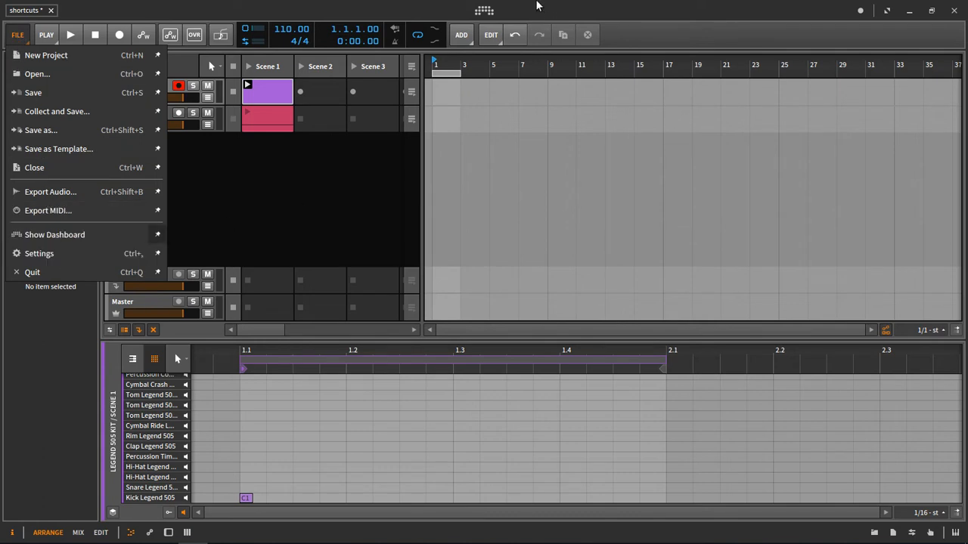
{"action": "left_click", "coordinate": [538, 6]}
{"action": "left_click", "coordinate": [485, 13]}
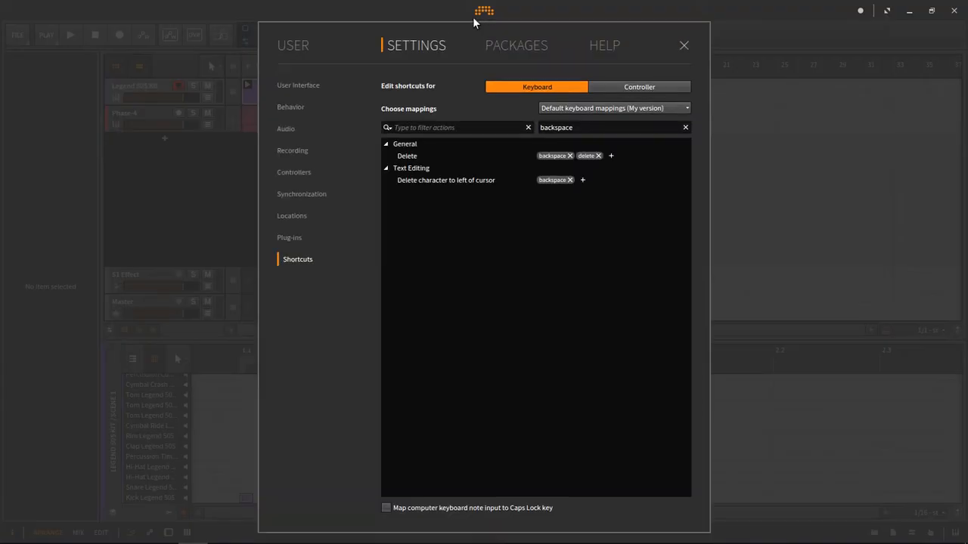
{"action": "left_click", "coordinate": [303, 48]}
{"action": "left_click", "coordinate": [407, 46]}
{"action": "left_click", "coordinate": [475, 127]}
{"action": "type", "text": "beat grid"}
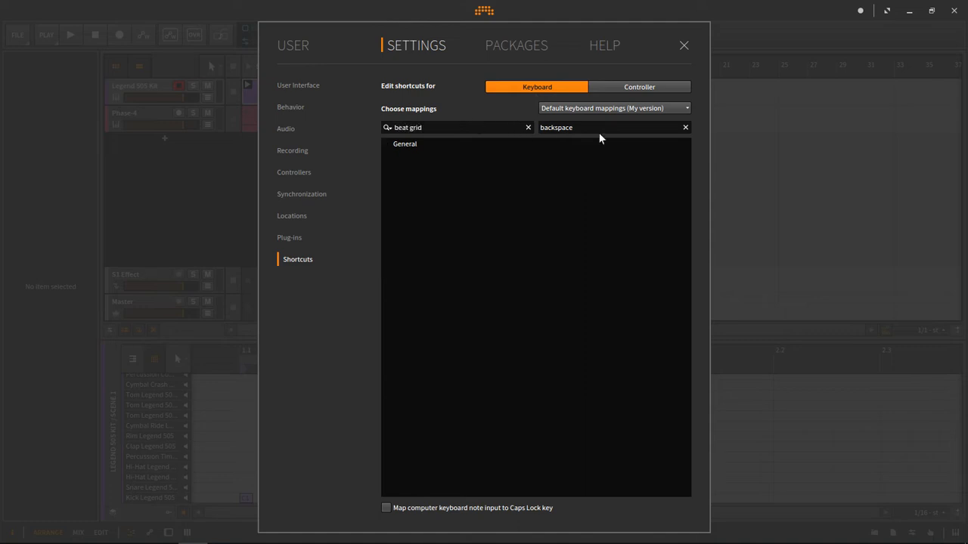
{"action": "left_click", "coordinate": [684, 129]}
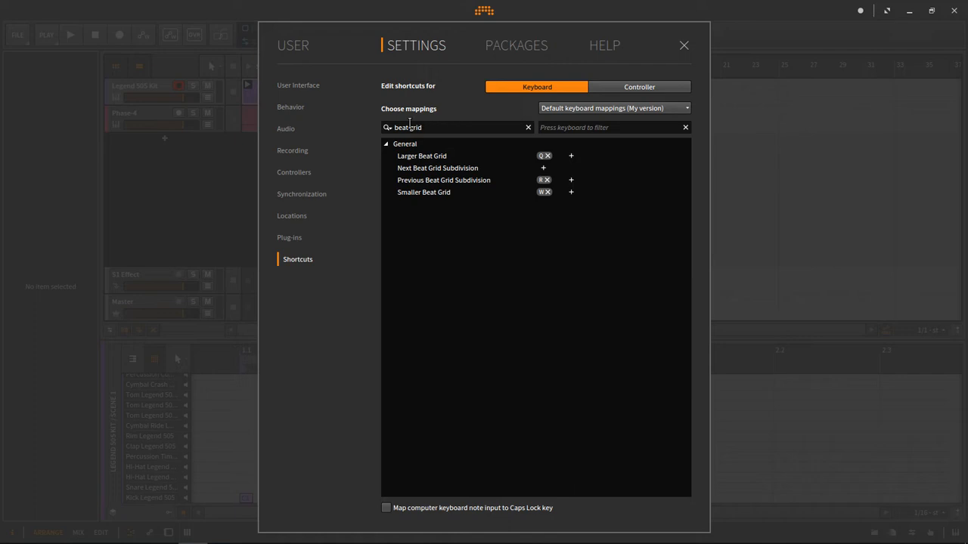
Clear the action name filter and filter the shortcut list by the W key instead
{"action": "left_click", "coordinate": [527, 128]}
{"action": "left_click", "coordinate": [583, 128]}
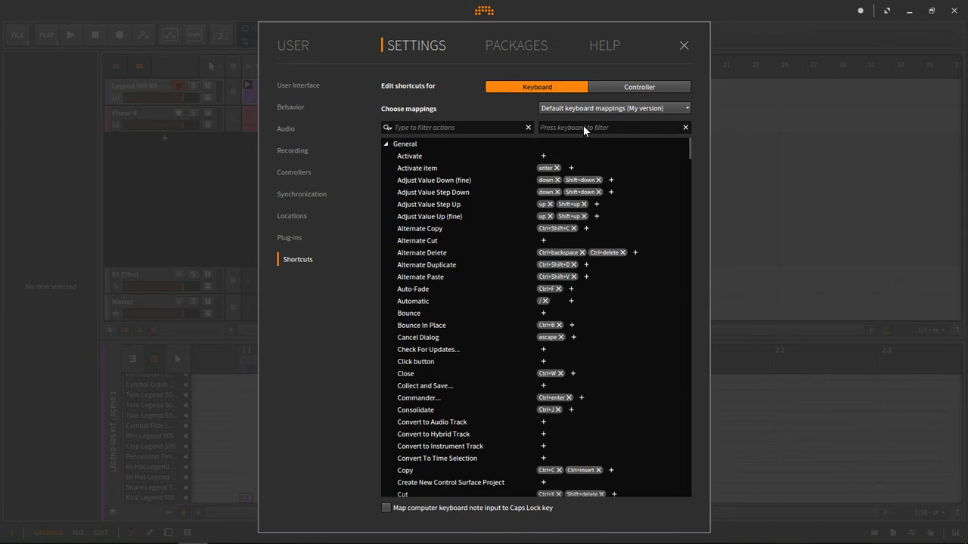
{"action": "key", "text": "w"}
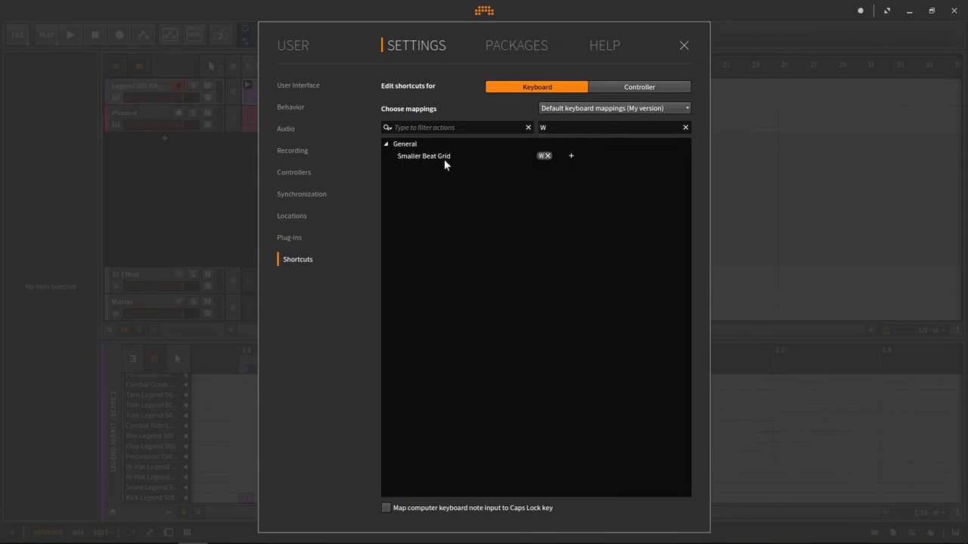
Remove the key filter, search the shortcut actions for "beat grid" again, and close the settings
{"action": "left_click", "coordinate": [685, 127]}
{"action": "type", "text": "s"}
{"action": "key", "text": "BackSpace"}
{"action": "type", "text": "beat grid"}
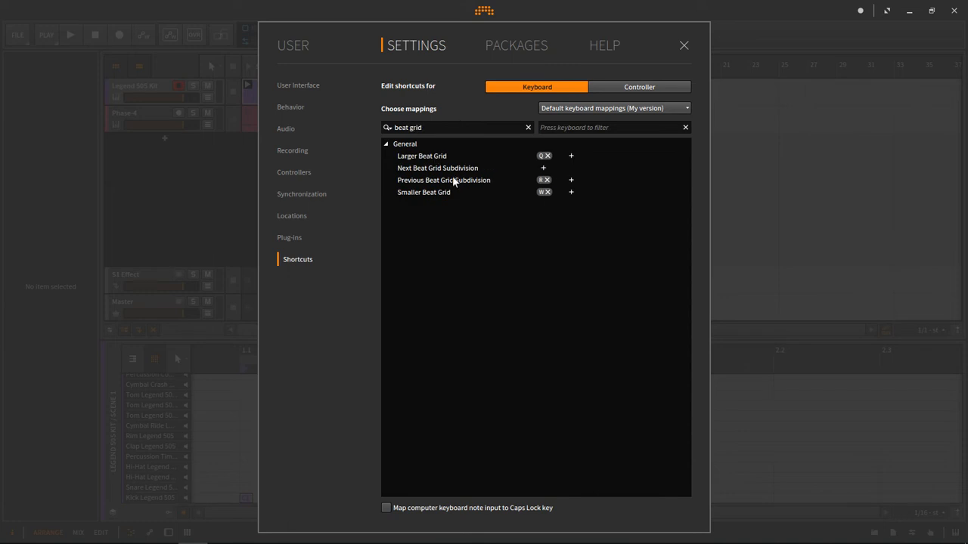
{"action": "left_click", "coordinate": [685, 45]}
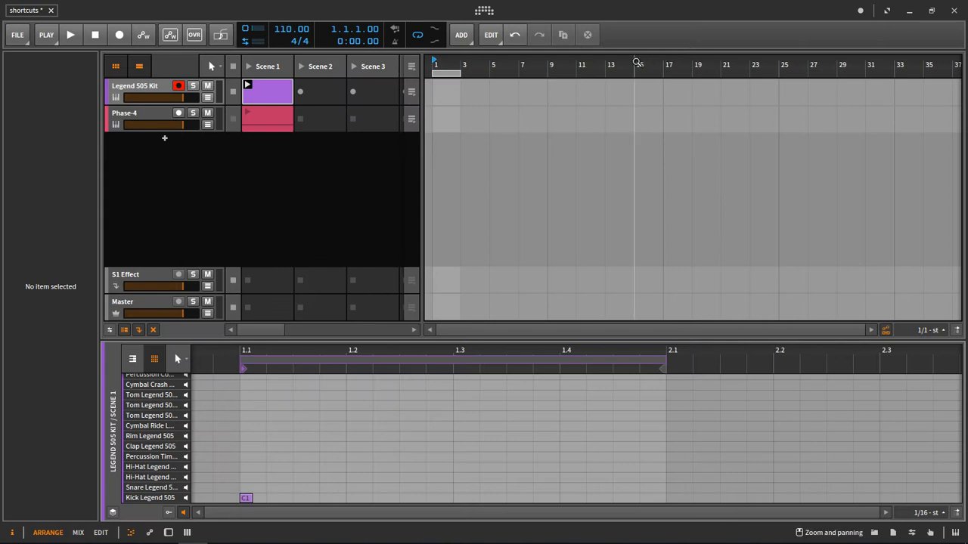
Start playback from the drum clip editor and step its beat grid out to 1/1 and back to 1/16
{"action": "left_click", "coordinate": [340, 397]}
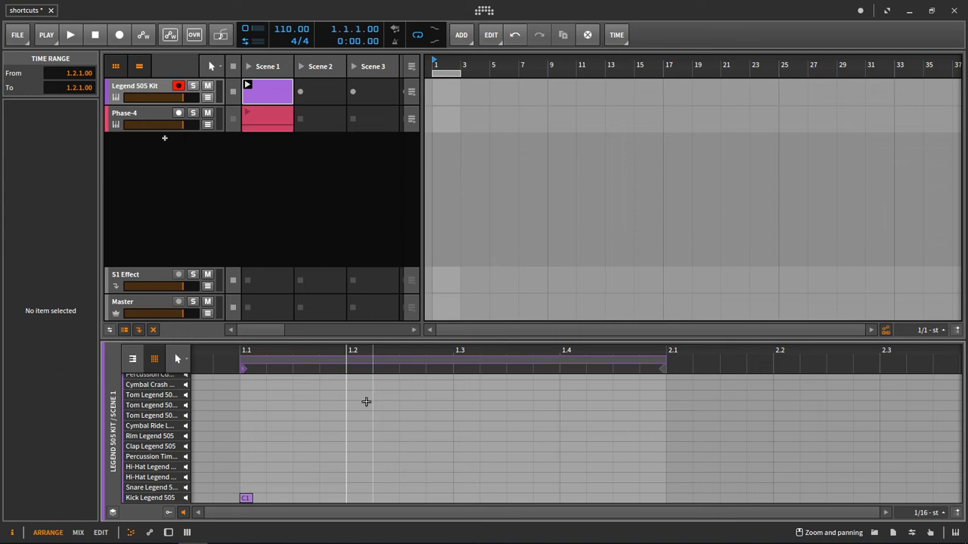
{"action": "key", "text": "space"}
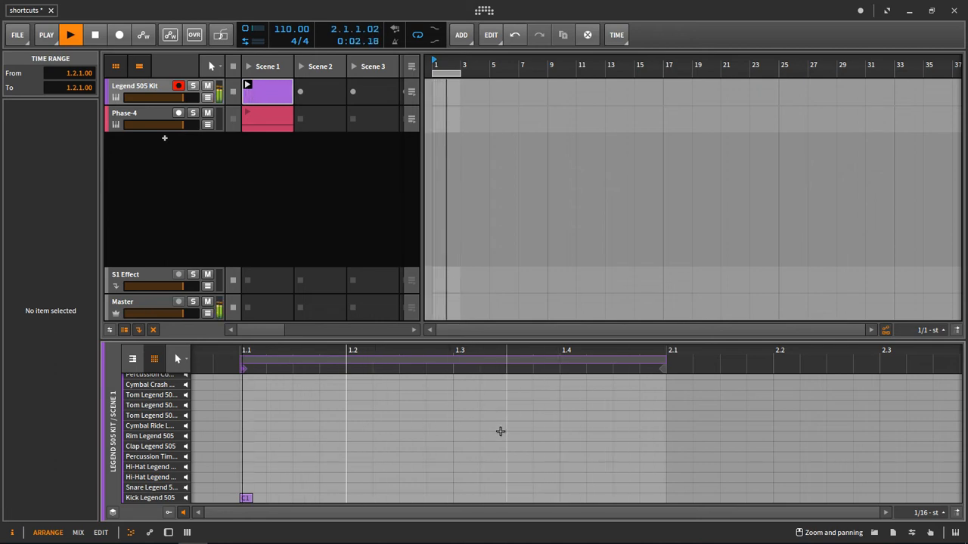
{"action": "key", "text": "comma"}
{"action": "key", "text": "comma"}
{"action": "key", "text": "comma"}
{"action": "key", "text": "comma"}
{"action": "key", "text": "period"}
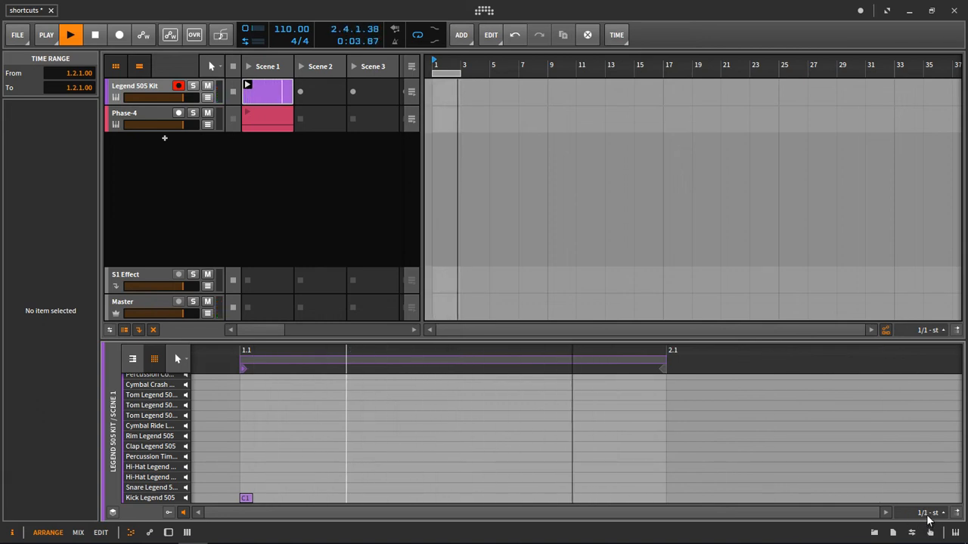
{"action": "key", "text": "period"}
{"action": "key", "text": "period"}
{"action": "key", "text": "period"}
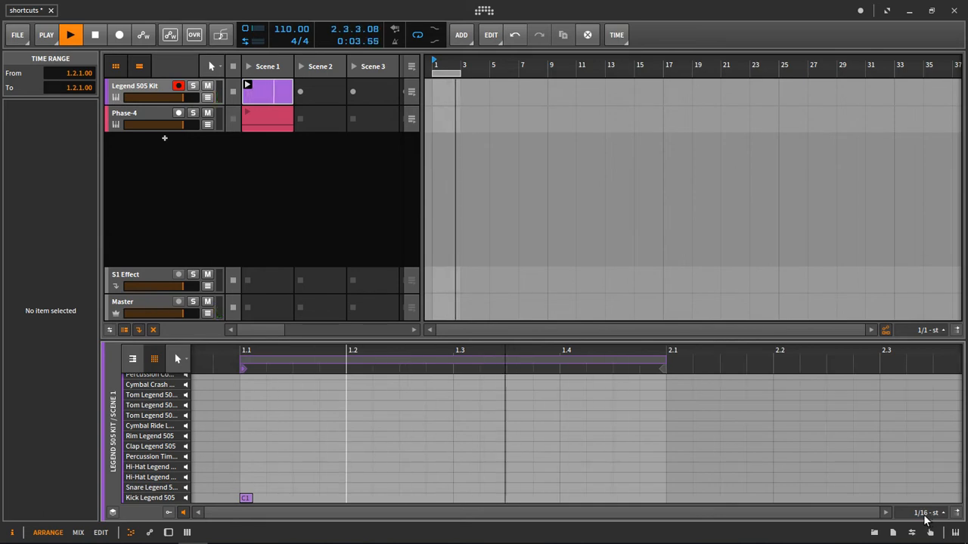
Coarsen the clip editor's grid to 1/1 and try to place a copy of the kick note at 2.1
{"action": "key", "text": "comma"}
{"action": "key", "text": "comma"}
{"action": "key", "text": "comma"}
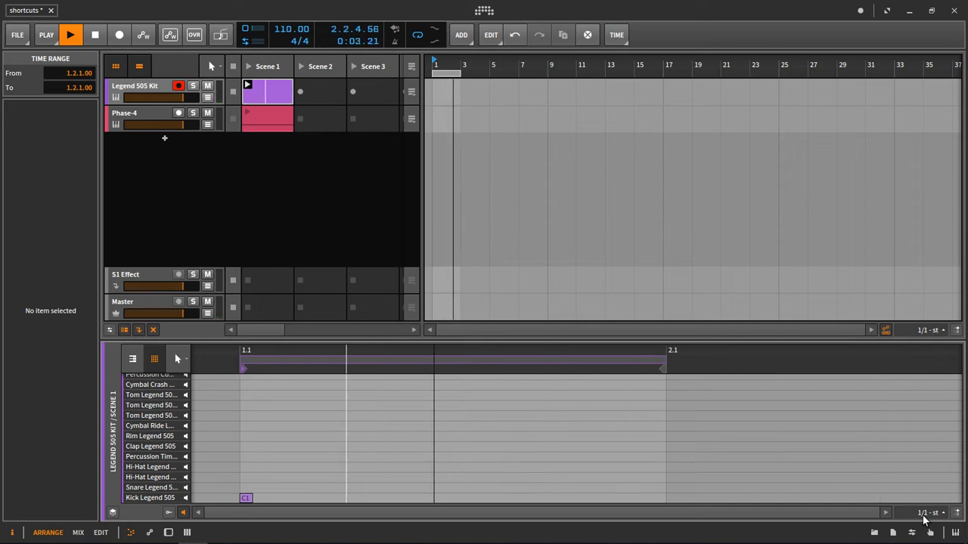
{"action": "key", "text": "comma"}
{"action": "scroll", "coordinate": [484, 425], "scroll_direction": "down", "scroll_amount": 3}
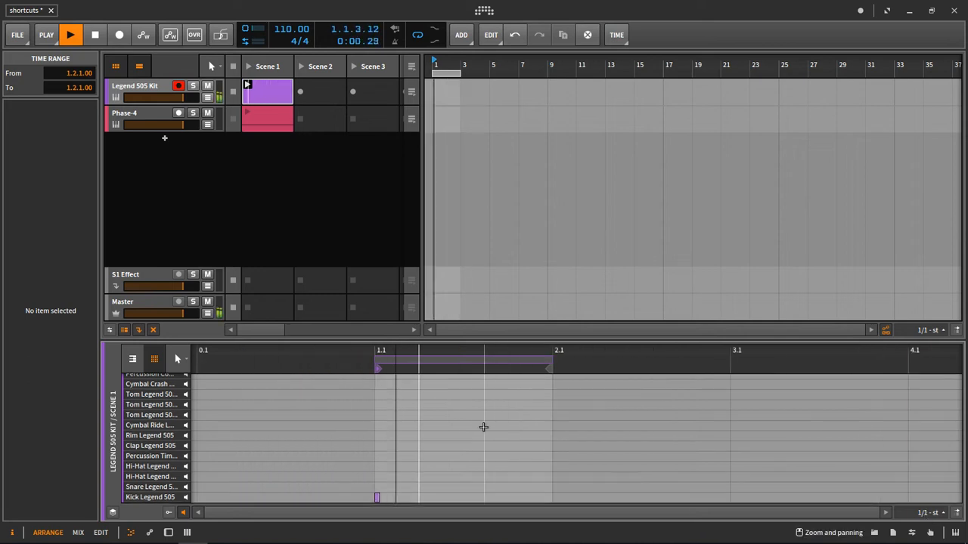
{"action": "left_click", "coordinate": [378, 496]}
{"action": "left_click_drag", "start_coordinate": [381, 497], "coordinate": [555, 503]}
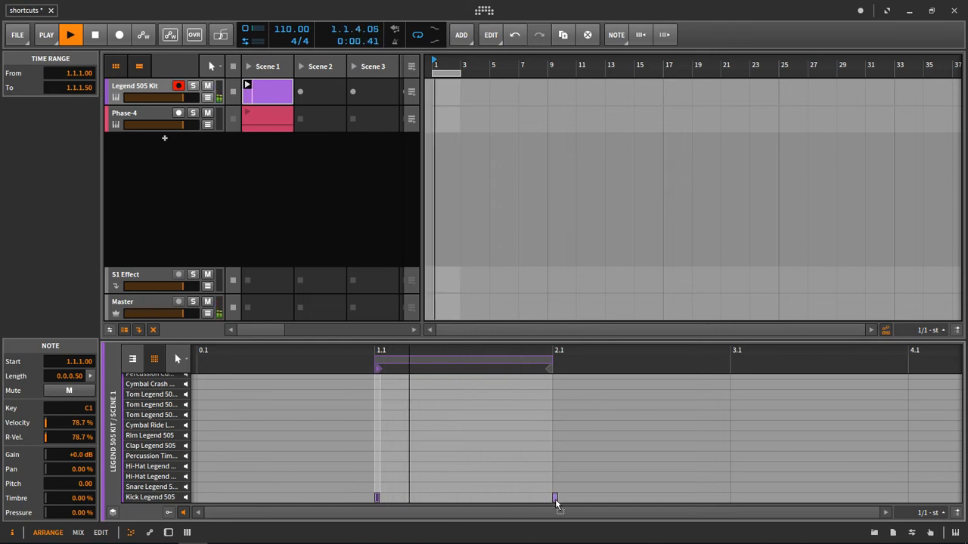
{"action": "left_click_drag", "start_coordinate": [467, 505], "coordinate": [378, 499]}
{"action": "mouse_move", "coordinate": [415, 464]}
{"action": "left_mouse_down"}
{"action": "mouse_move", "coordinate": [399, 412]}
{"action": "mouse_move", "coordinate": [400, 460]}
{"action": "left_mouse_up"}
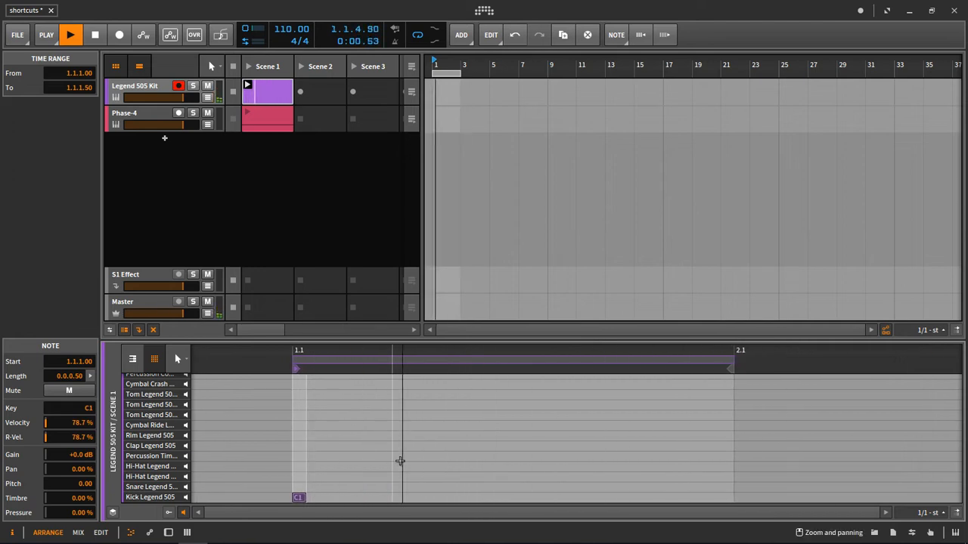
Set the clip editor's beat grid to 1/2 in the grid settings and close them
{"action": "left_click", "coordinate": [931, 513]}
{"action": "mouse_move", "coordinate": [925, 398]}
{"action": "left_mouse_down"}
{"action": "mouse_move", "coordinate": [925, 454]}
{"action": "mouse_move", "coordinate": [925, 407]}
{"action": "left_mouse_up"}
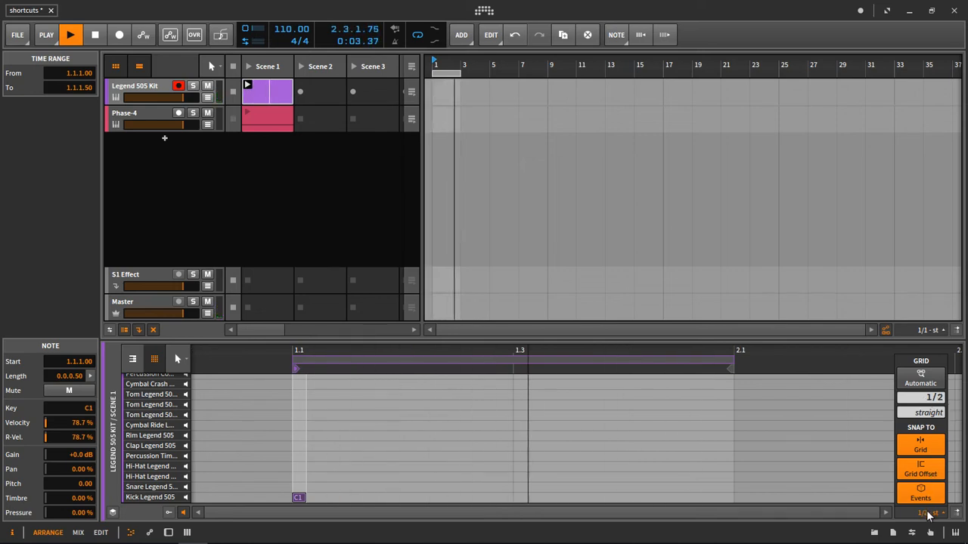
{"action": "left_click", "coordinate": [858, 489]}
{"action": "left_click", "coordinate": [927, 515]}
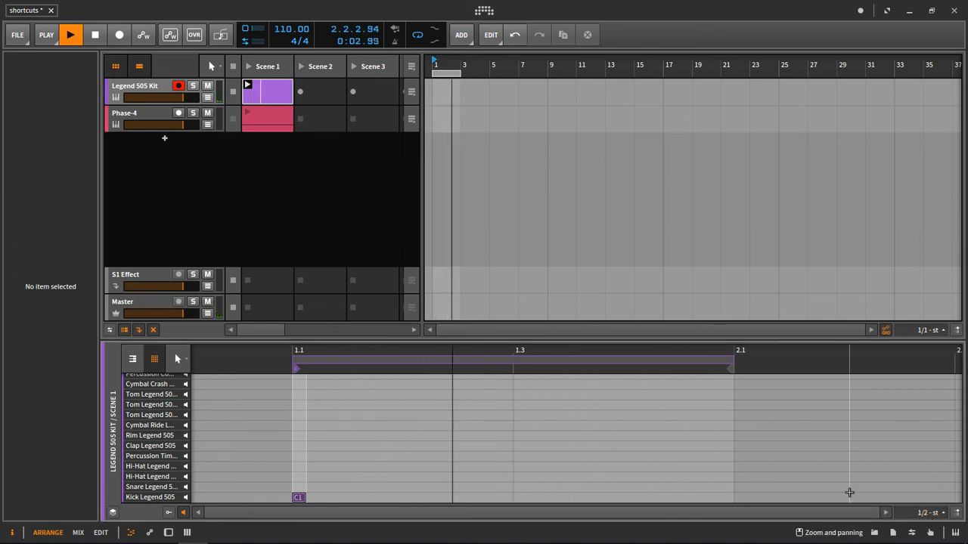
{"action": "left_click", "coordinate": [932, 514]}
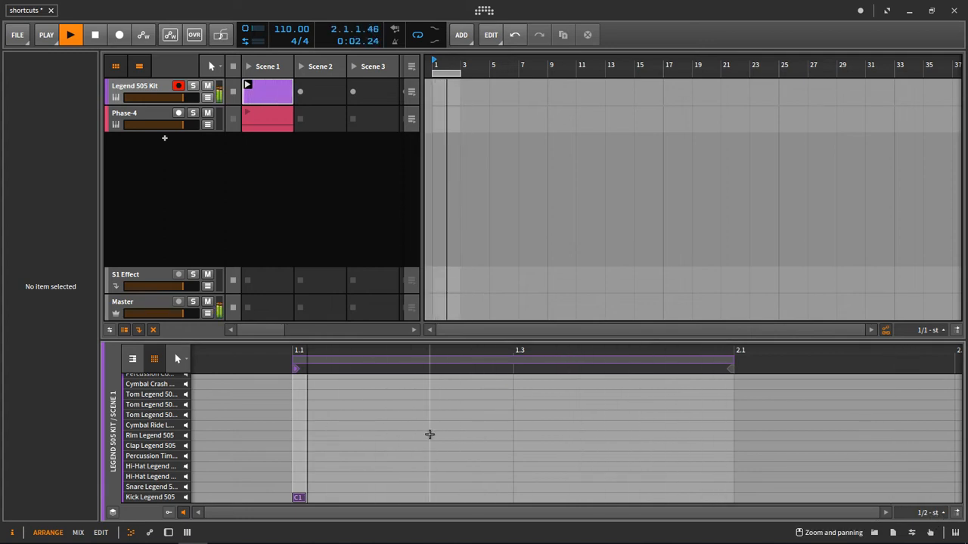
Refine the clip editor's beat grid step by step to 1/64
{"action": "key", "text": "period"}
{"action": "key", "text": "period"}
{"action": "key", "text": "period"}
{"action": "key", "text": "period"}
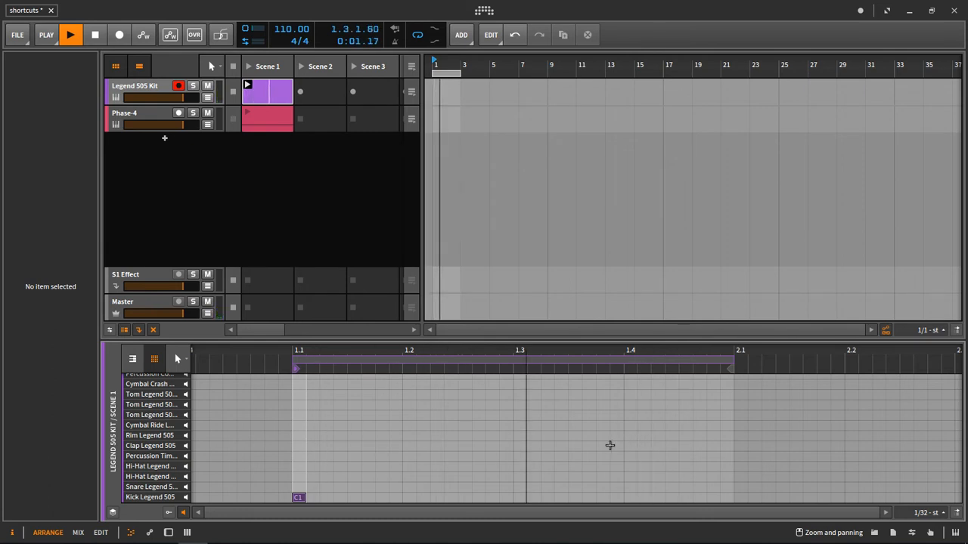
{"action": "key", "text": "period"}
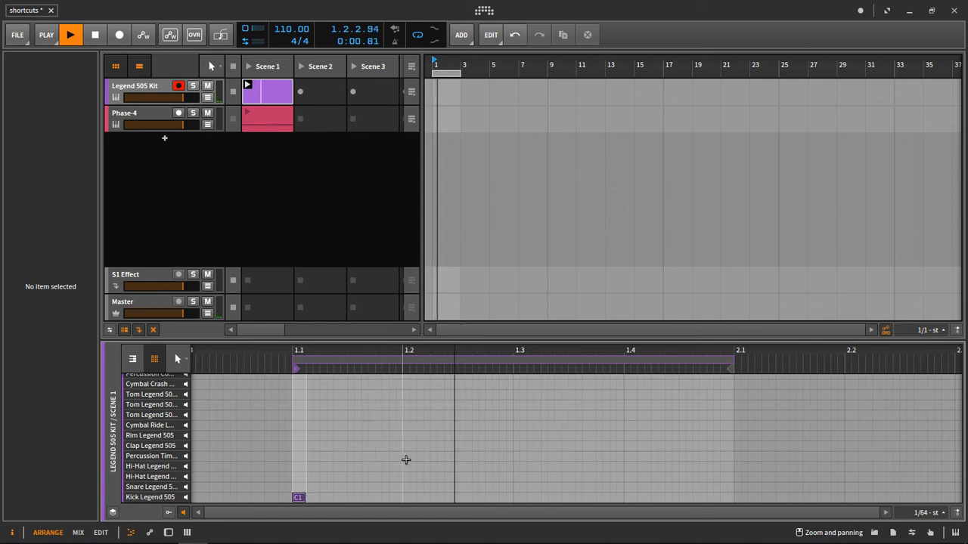
Coarsen the beat grid to 1/4 and copy the first kick note to beats 1.3 and 1.4
{"action": "key", "text": "comma"}
{"action": "key", "text": "comma"}
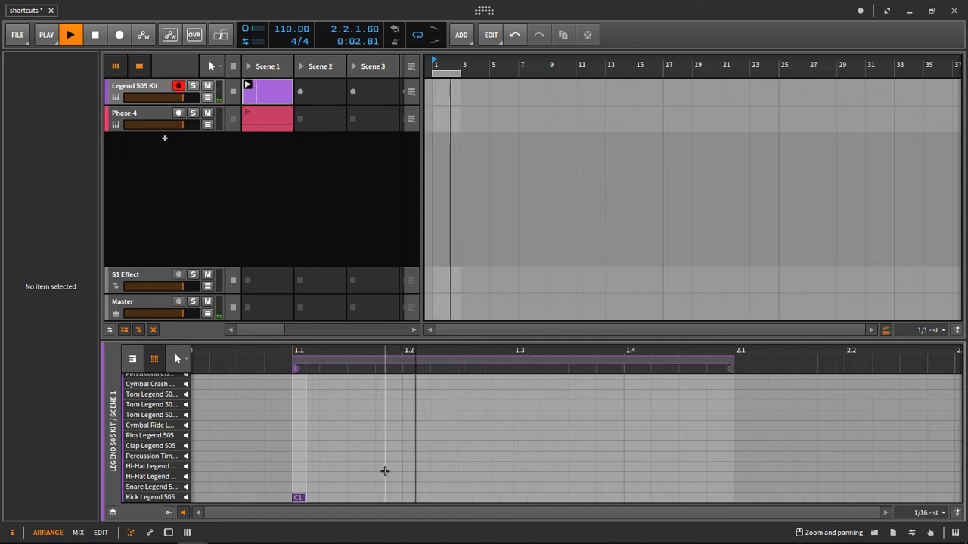
{"action": "key", "text": "comma"}
{"action": "key", "text": "comma"}
{"action": "left_click_drag", "start_coordinate": [300, 498], "coordinate": [631, 499]}
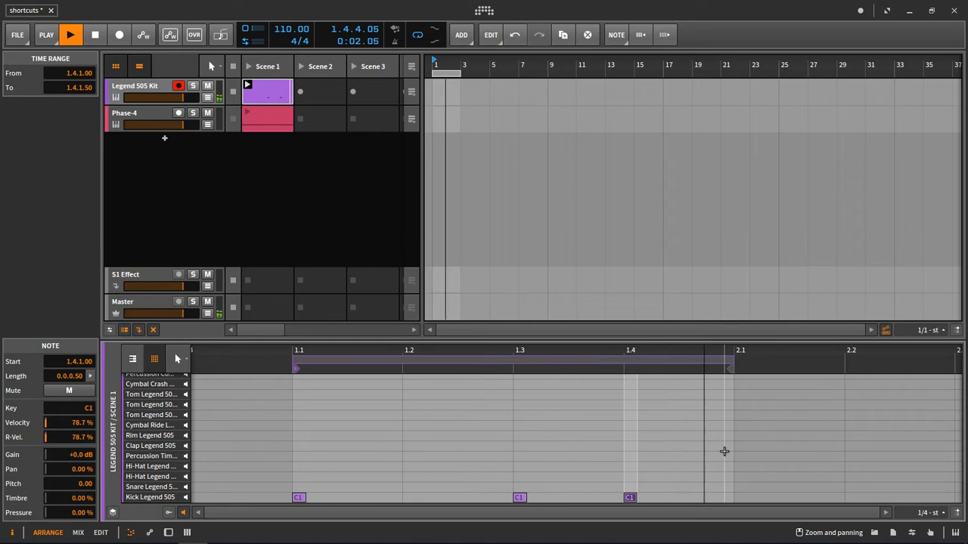
Refine the beat grid to 1/16 and move the kick note at beat 1.4 to 1.3.3
{"action": "key", "text": "period"}
{"action": "key", "text": "period"}
{"action": "left_click_drag", "start_coordinate": [630, 496], "coordinate": [574, 497]}
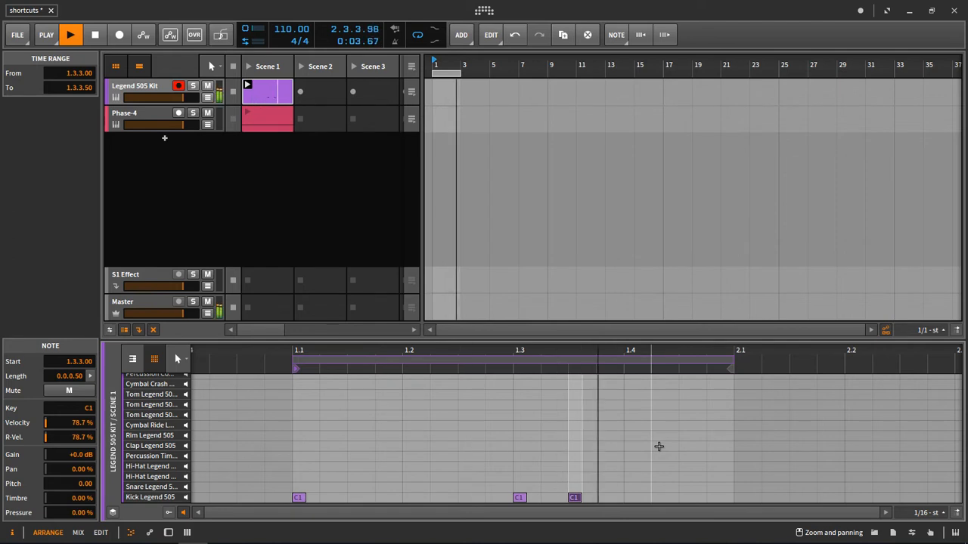
Add hi-hat notes at beats 1.2 and 1.4, move both down to the D1 hi-hat lane, and stop playback
{"action": "double_click", "coordinate": [411, 467]}
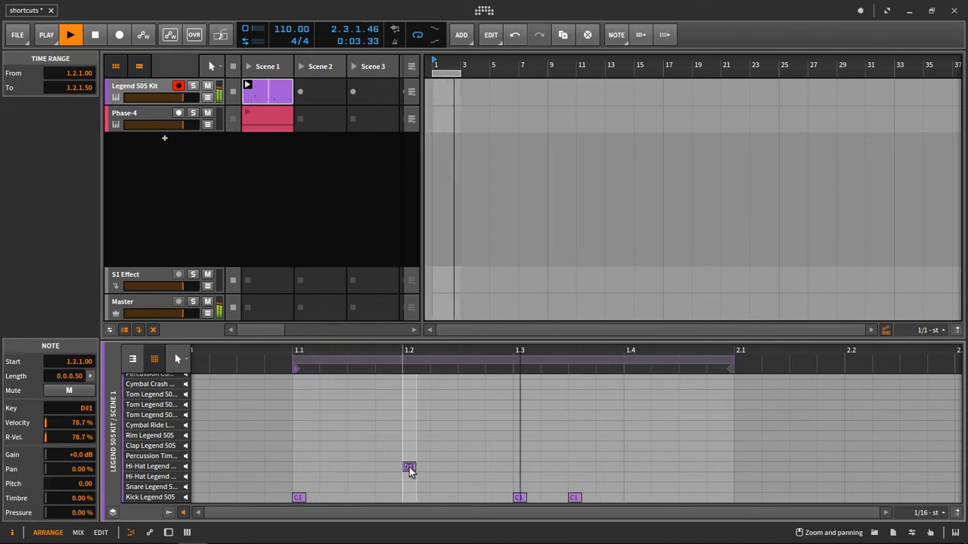
{"action": "left_click_drag", "start_coordinate": [409, 468], "coordinate": [636, 466]}
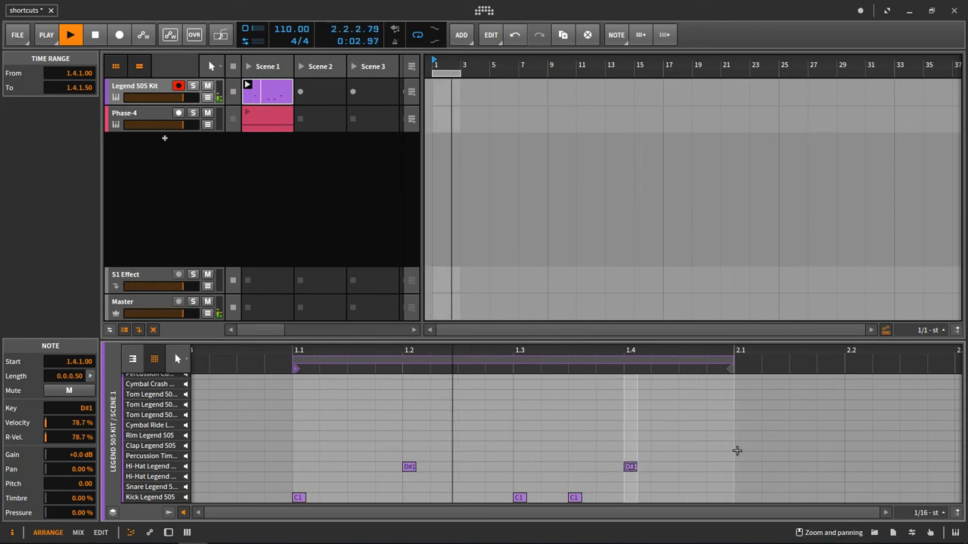
{"action": "left_click_drag", "start_coordinate": [696, 456], "coordinate": [384, 458]}
{"action": "left_click_drag", "start_coordinate": [409, 466], "coordinate": [413, 477]}
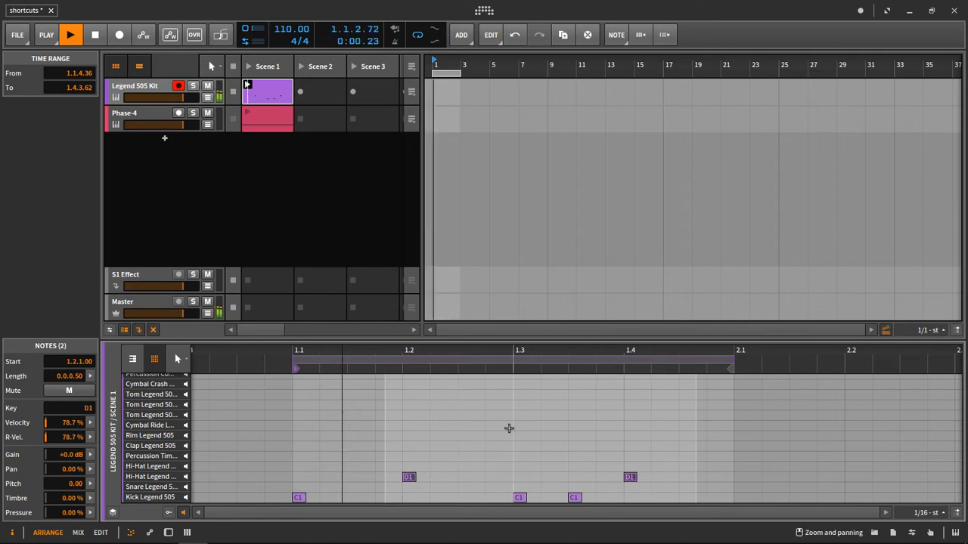
{"action": "key", "text": "space"}
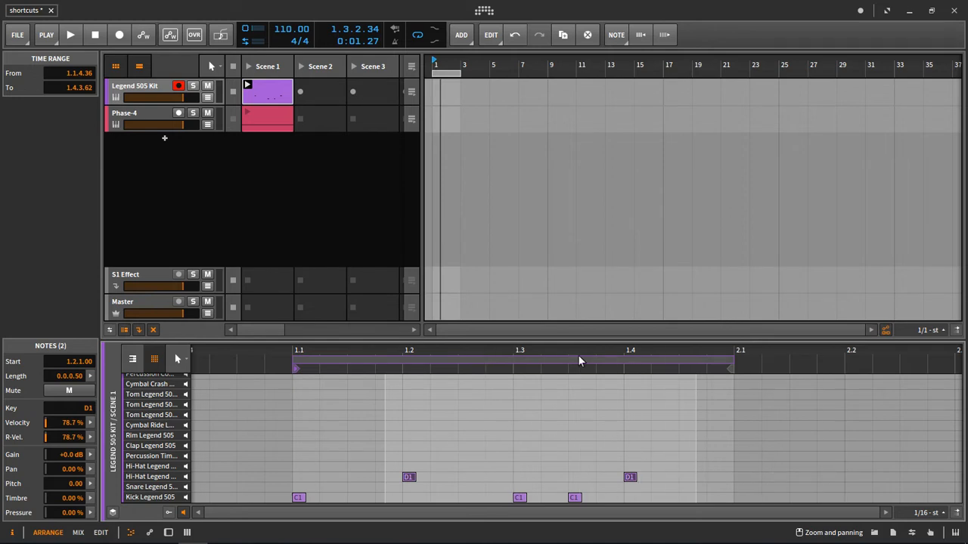
Look up the action assigned to the R key in the shortcut settings and close them
{"action": "left_click", "coordinate": [483, 10]}
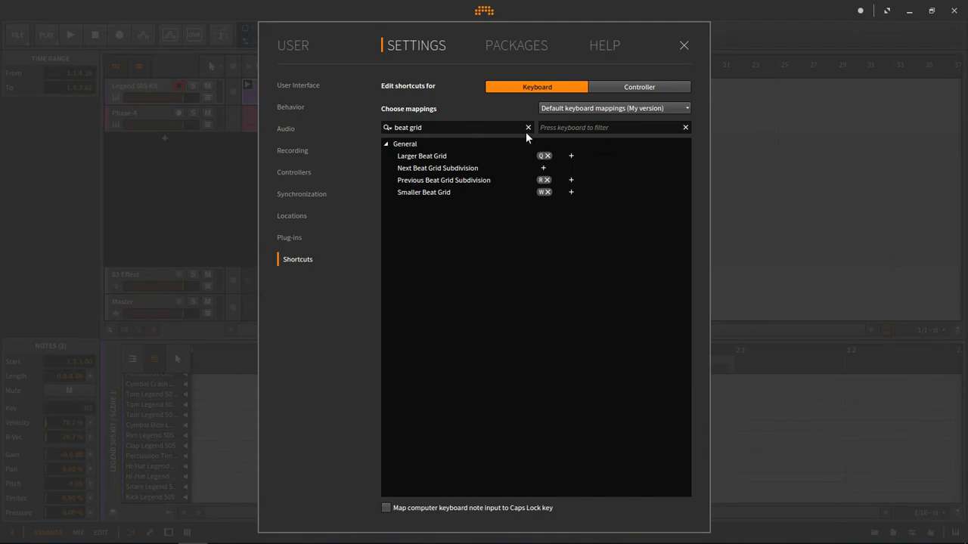
{"action": "left_click", "coordinate": [527, 127]}
{"action": "left_click", "coordinate": [570, 127]}
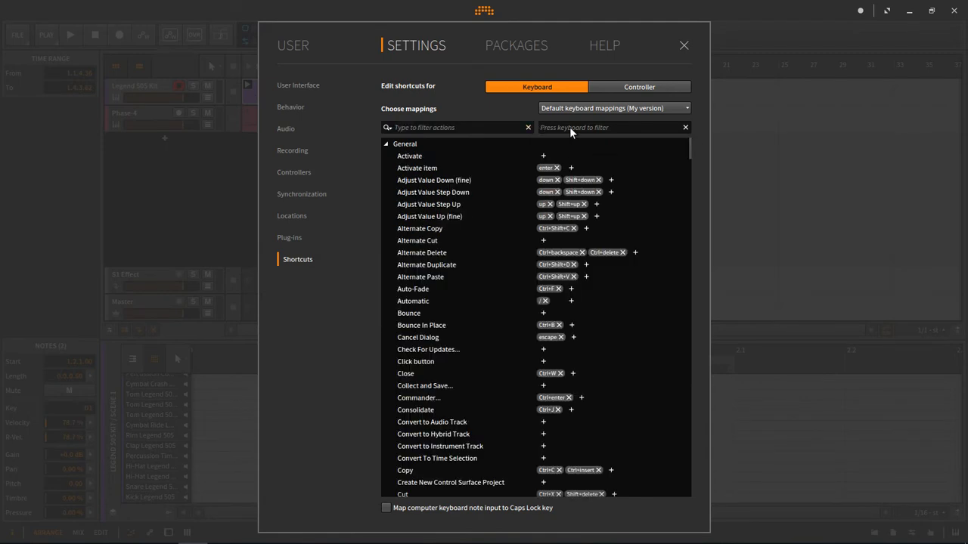
{"action": "key", "text": "r"}
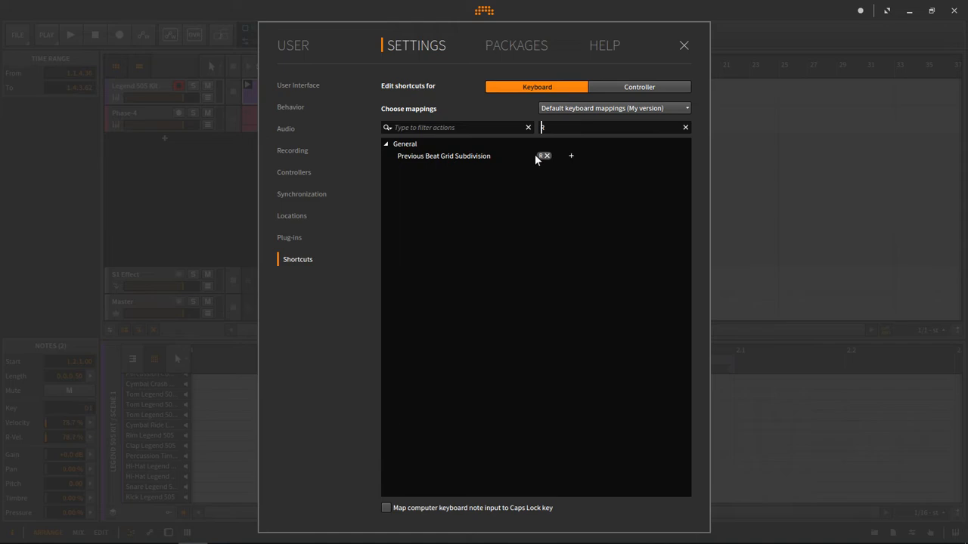
{"action": "left_click", "coordinate": [681, 44]}
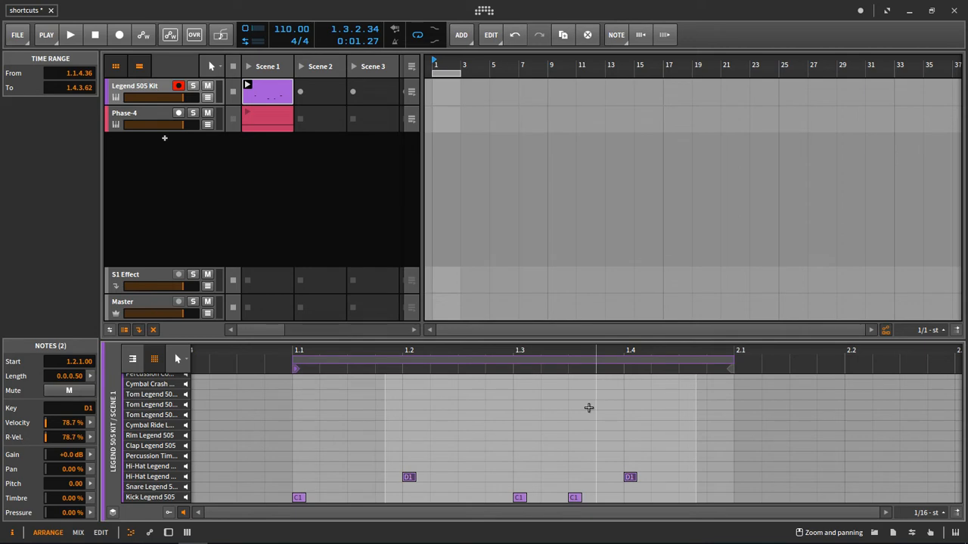
Resume playback and rearrange the kicks between beats 1.3 and 1.4 into three notes on the 1/16 triplet grid
{"action": "key", "text": "space"}
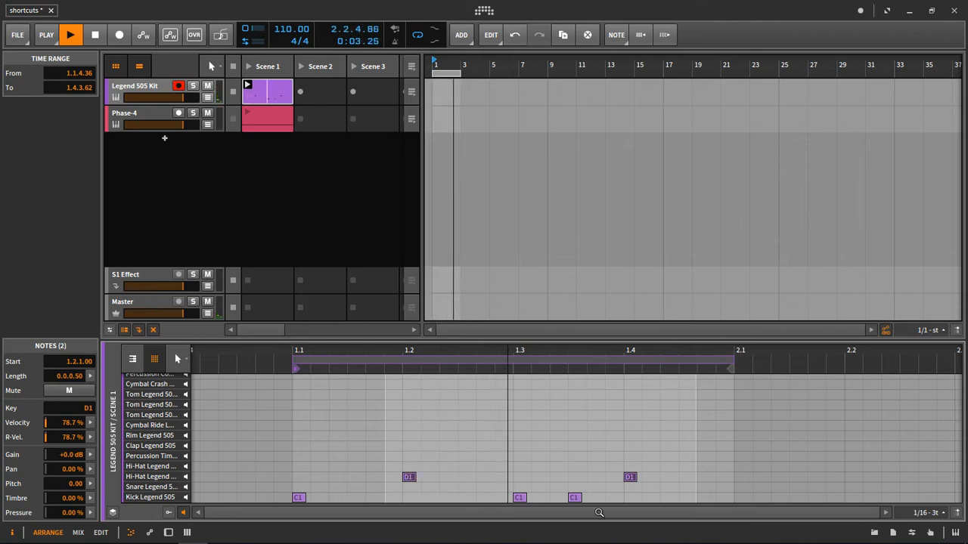
{"action": "mouse_move", "coordinate": [519, 498]}
{"action": "left_mouse_down"}
{"action": "mouse_move", "coordinate": [594, 498]}
{"action": "mouse_move", "coordinate": [520, 499]}
{"action": "left_mouse_up"}
{"action": "mouse_move", "coordinate": [593, 498]}
{"action": "left_mouse_down"}
{"action": "mouse_move", "coordinate": [536, 499]}
{"action": "mouse_move", "coordinate": [610, 497]}
{"action": "left_mouse_up"}
{"action": "left_click", "coordinate": [501, 497]}
{"action": "key", "text": "Delete"}
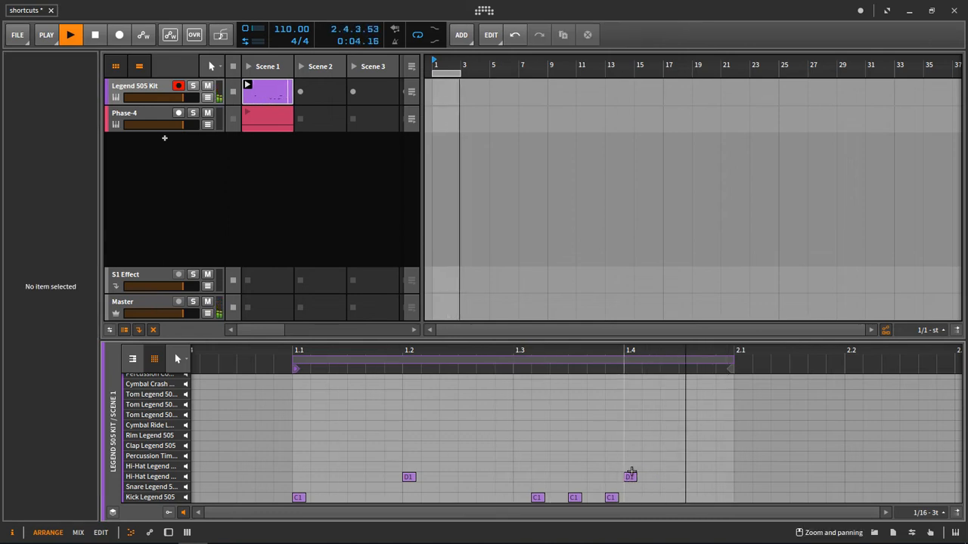
Place the edit cursor at 1.3.1.66 in the drum clip and coarsen the triplet grid to 1/8
{"action": "mouse_move", "coordinate": [627, 487]}
{"action": "left_mouse_down"}
{"action": "mouse_move", "coordinate": [612, 497]}
{"action": "mouse_move", "coordinate": [520, 501]}
{"action": "left_mouse_up"}
{"action": "left_click", "coordinate": [527, 459]}
{"action": "key", "text": "comma"}
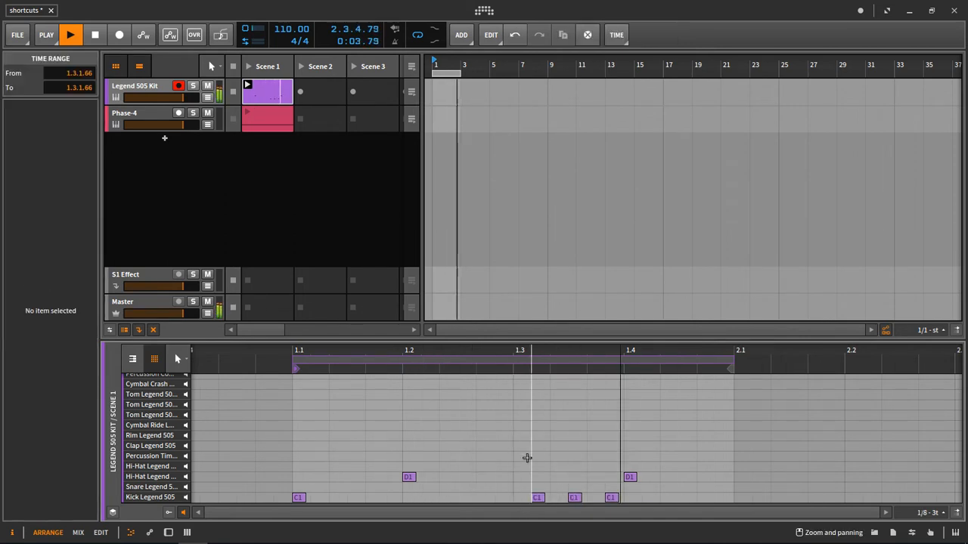
Move two kick notes onto the triplet grid at 1.2.3.66 and 1.3.2.33, and delete the hi-hat at beat 1.4
{"action": "left_click_drag", "start_coordinate": [537, 497], "coordinate": [484, 500], "text": "ctrl"}
{"action": "left_click_drag", "start_coordinate": [575, 499], "coordinate": [557, 500]}
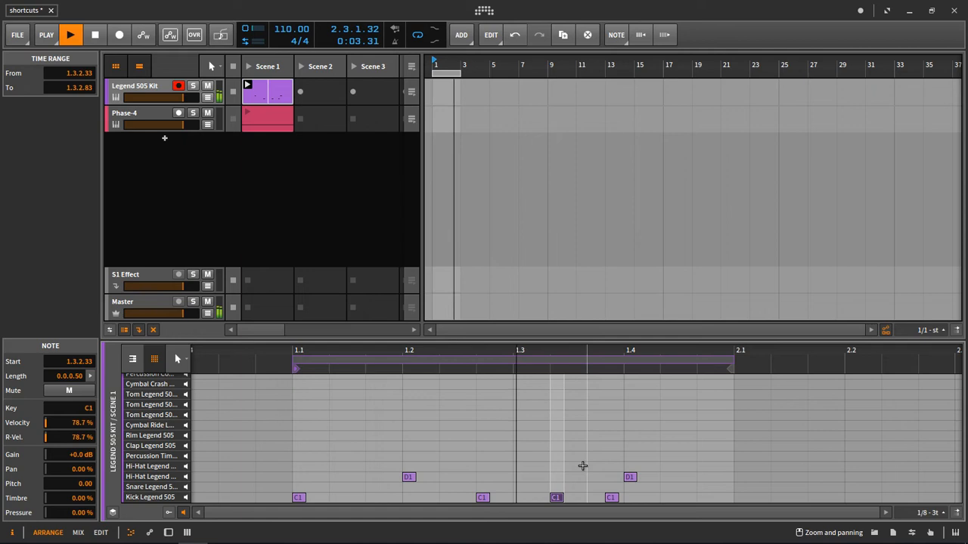
{"action": "left_click", "coordinate": [629, 476]}
{"action": "key", "text": "Delete"}
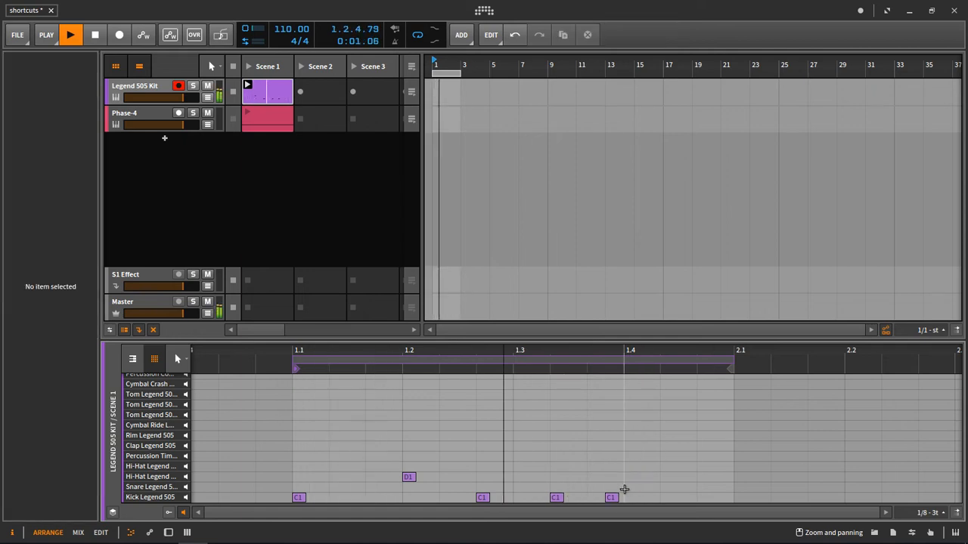
Place D1 hi-hats at 1.4 and 1.4.2.33, and copy the first kick to 1.1.2.33 and 1.1.3.66
{"action": "left_click_drag", "start_coordinate": [612, 496], "coordinate": [666, 479], "text": "ctrl"}
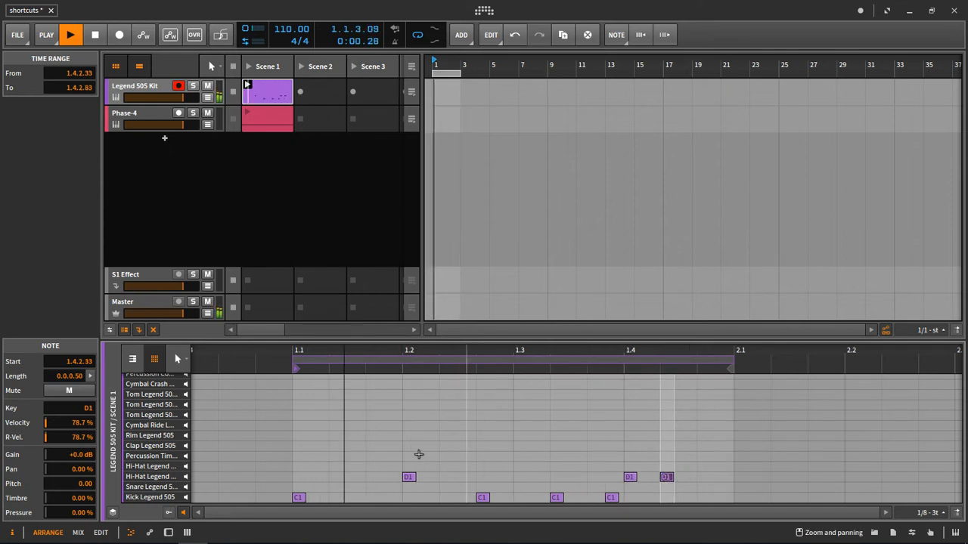
{"action": "left_click_drag", "start_coordinate": [299, 498], "coordinate": [377, 501], "text": "ctrl"}
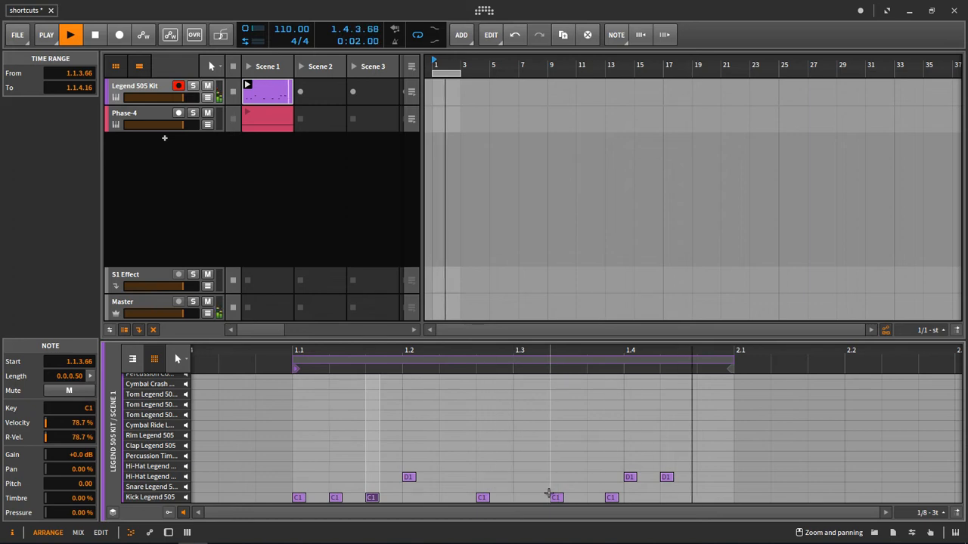
Using the straight 1/8 grid, rearrange the kicks after beat 1.3 so only 1.3.1.00 and 1.3.3.00 remain, then stop playback
{"action": "left_click_drag", "start_coordinate": [483, 500], "coordinate": [526, 505]}
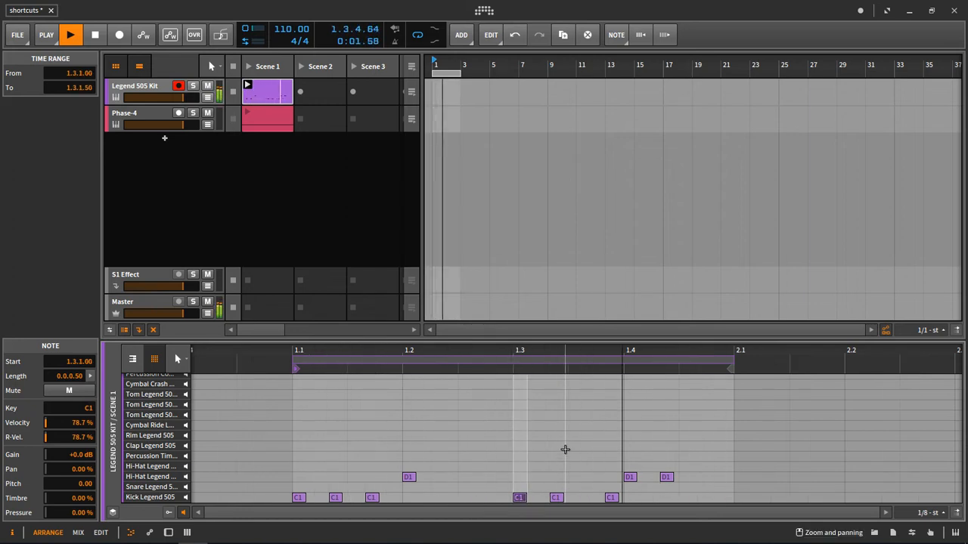
{"action": "left_click", "coordinate": [558, 499]}
{"action": "left_click_drag", "start_coordinate": [558, 499], "coordinate": [573, 500]}
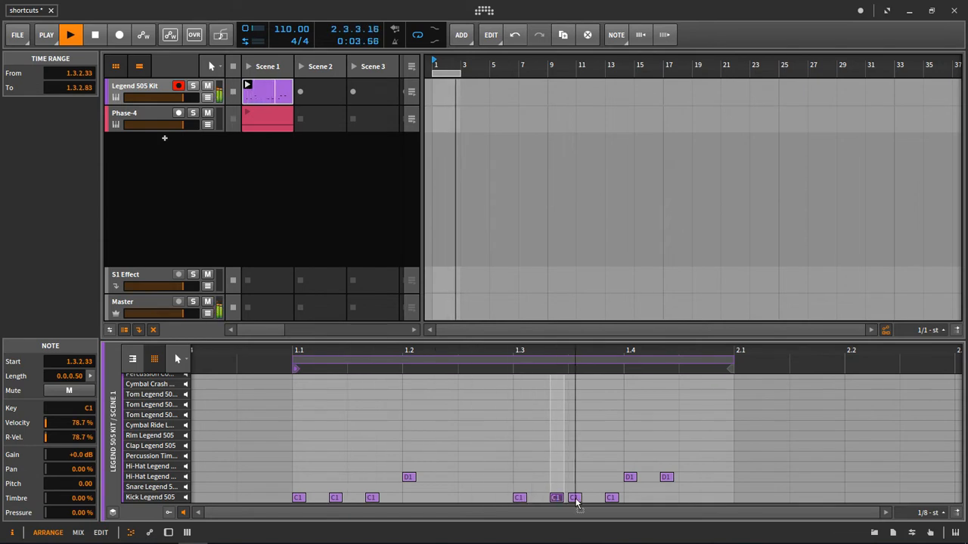
{"action": "double_click", "coordinate": [613, 500]}
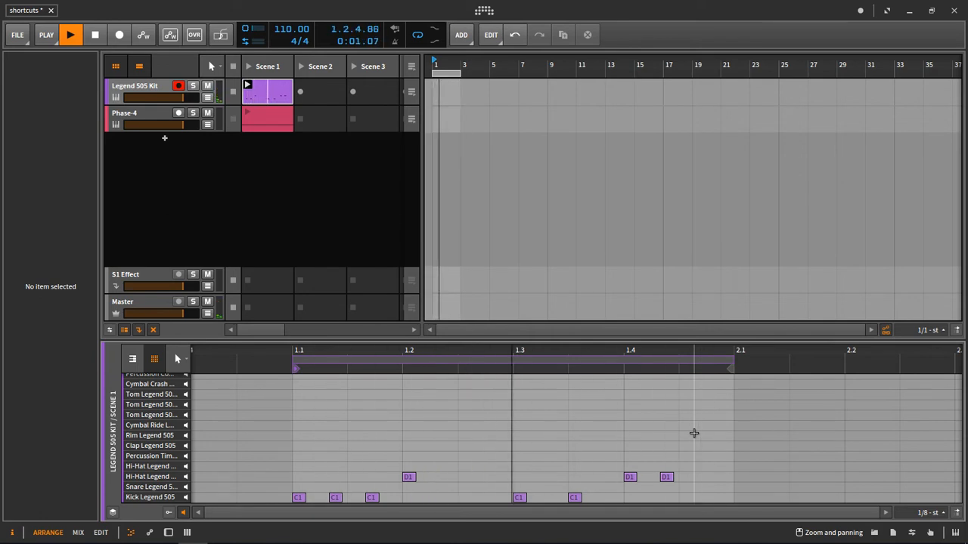
{"action": "key", "text": "space"}
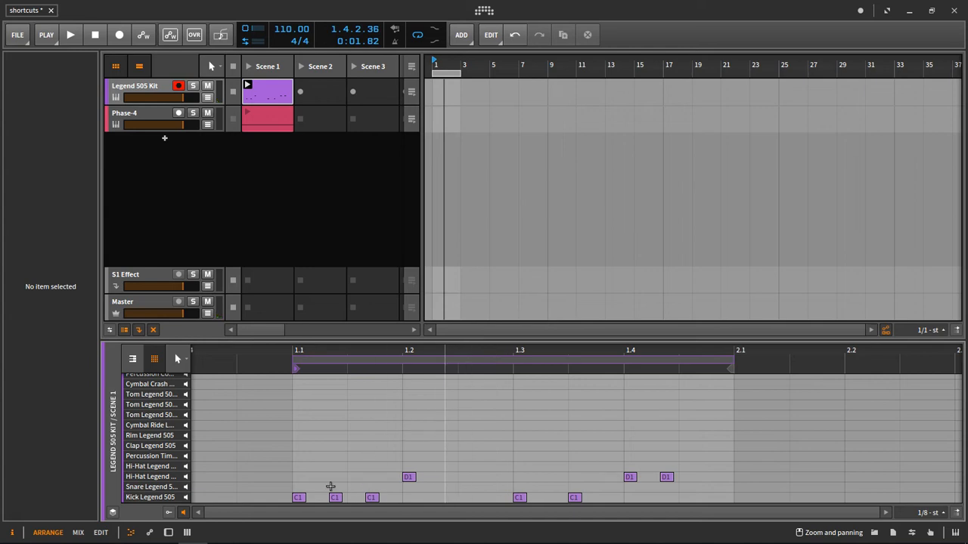
Cycle the drum clip's 1/8 grid subdivision to 7t, back to straight, and finally to 3t
{"action": "key", "text": "alt+comma"}
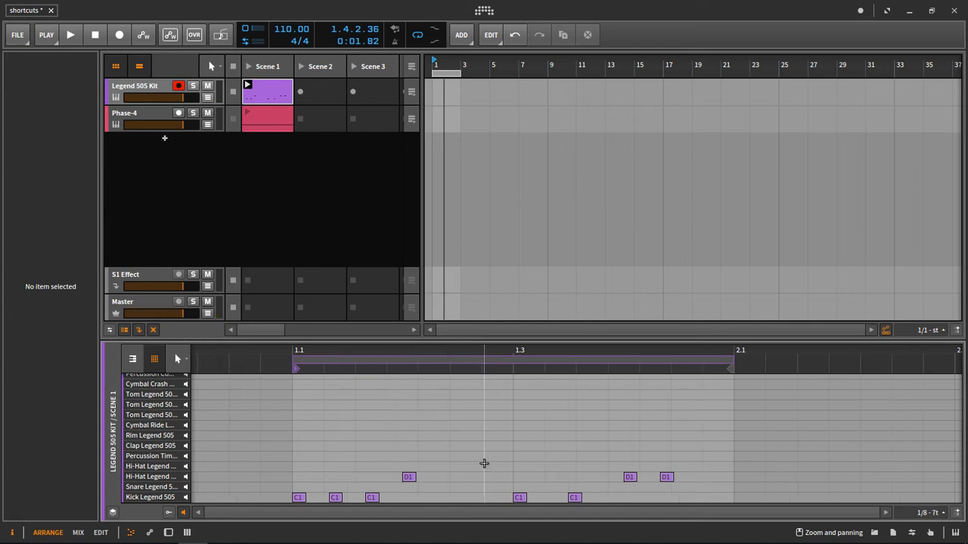
{"action": "key", "text": "alt+period"}
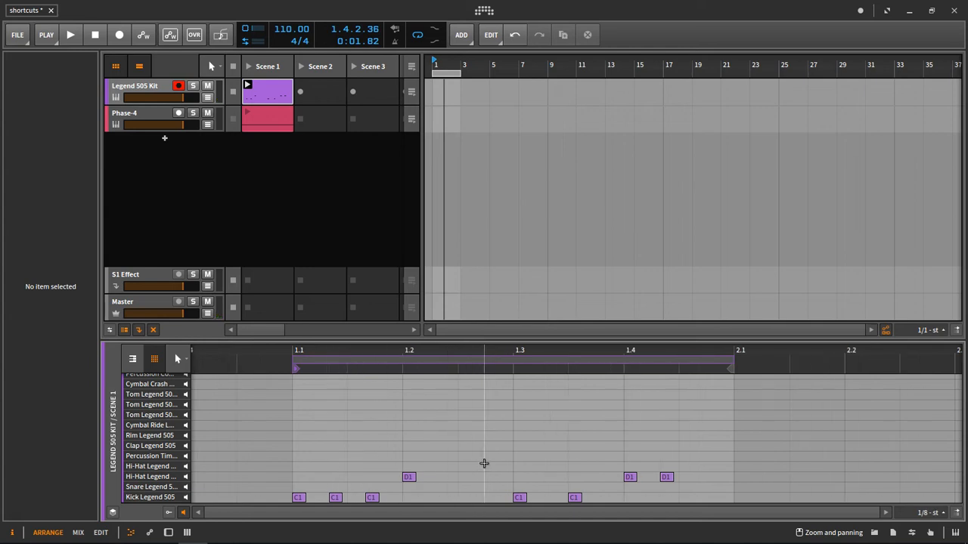
{"action": "key", "text": "alt+comma"}
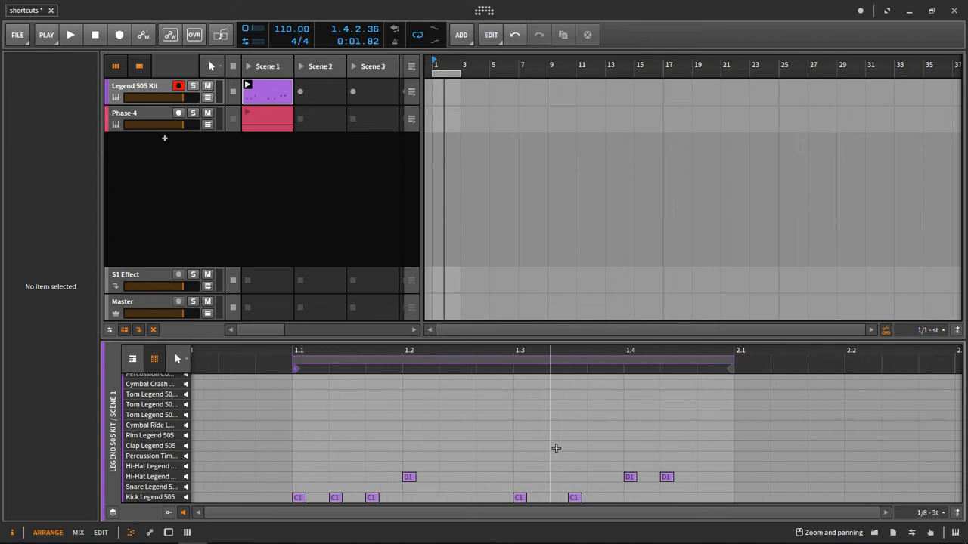
Play the drum clip, delete the hi-hat at 1.4.2.33, and stop playback
{"action": "scroll", "coordinate": [548, 449], "scroll_direction": "down", "scroll_amount": 3}
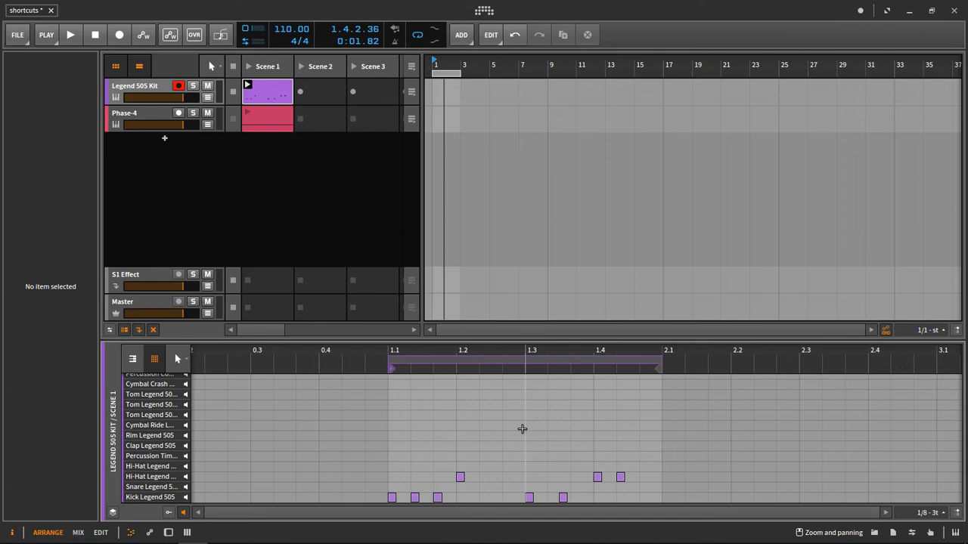
{"action": "key", "text": "space"}
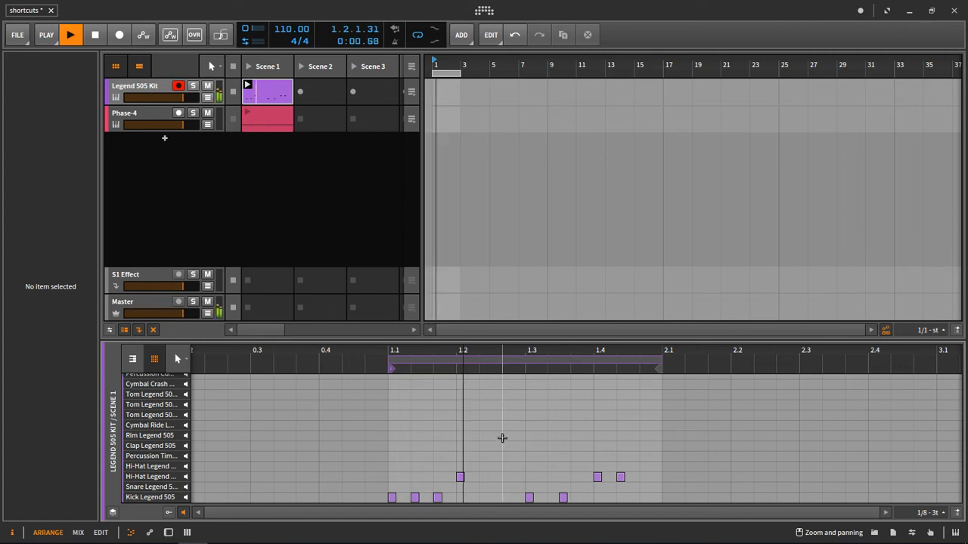
{"action": "double_click", "coordinate": [619, 478]}
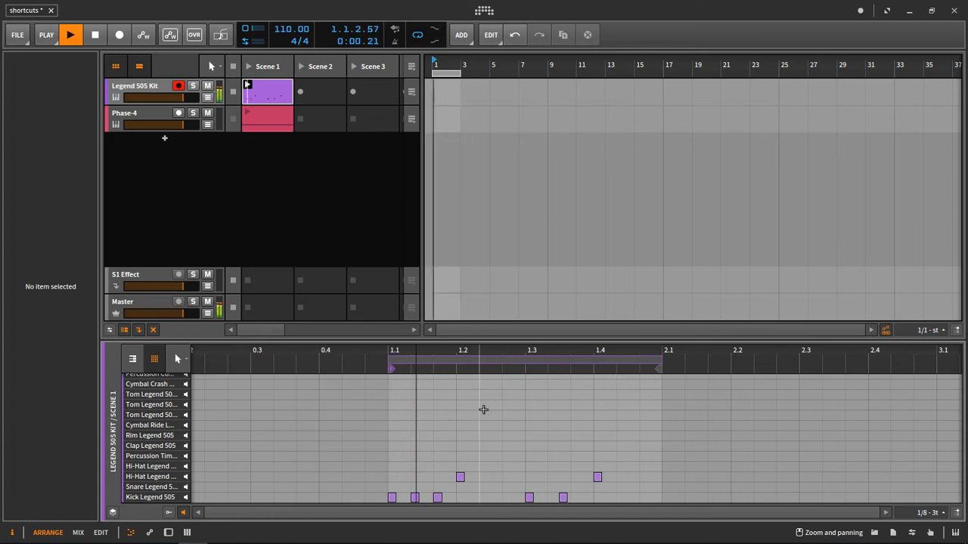
{"action": "key", "text": "space"}
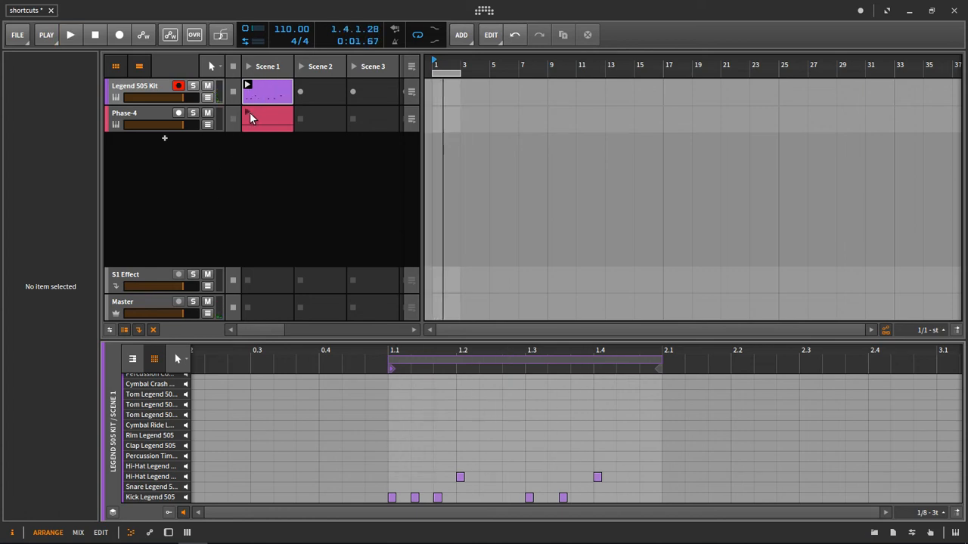
Select the Phase-4 track and show its device chain
{"action": "left_click", "coordinate": [155, 114]}
{"action": "key", "text": "d"}
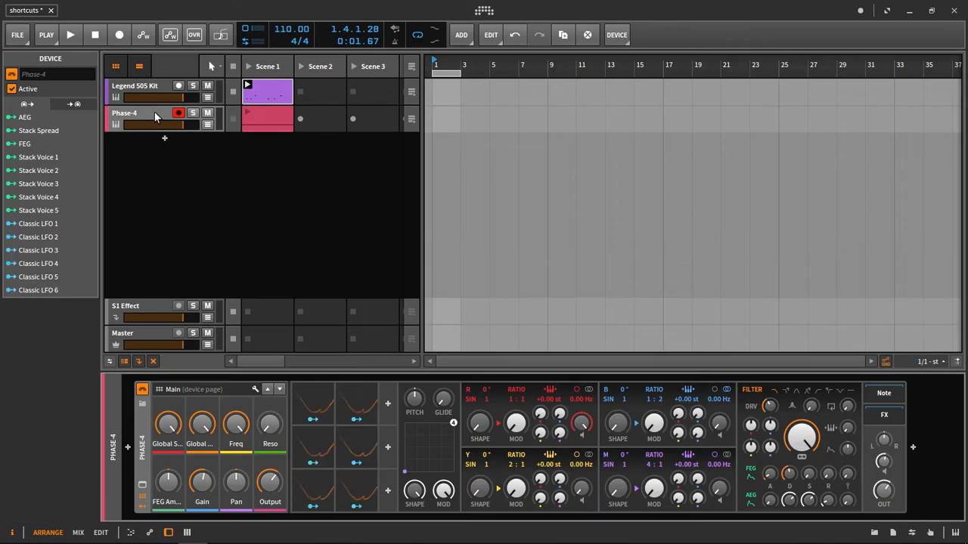
Open Phase-4's Scene 1 clip in the note editor and switch to its automation editor
{"action": "left_click", "coordinate": [272, 118]}
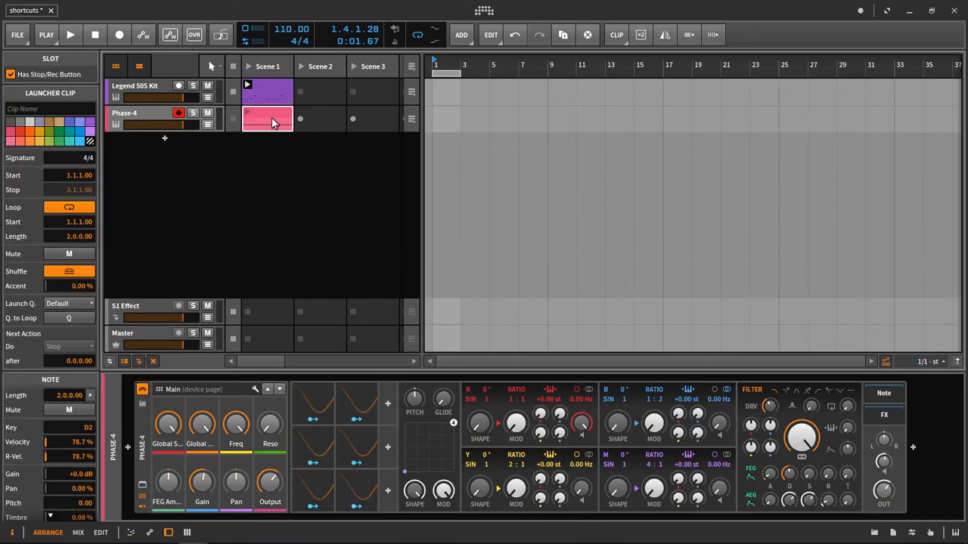
{"action": "key", "text": "e"}
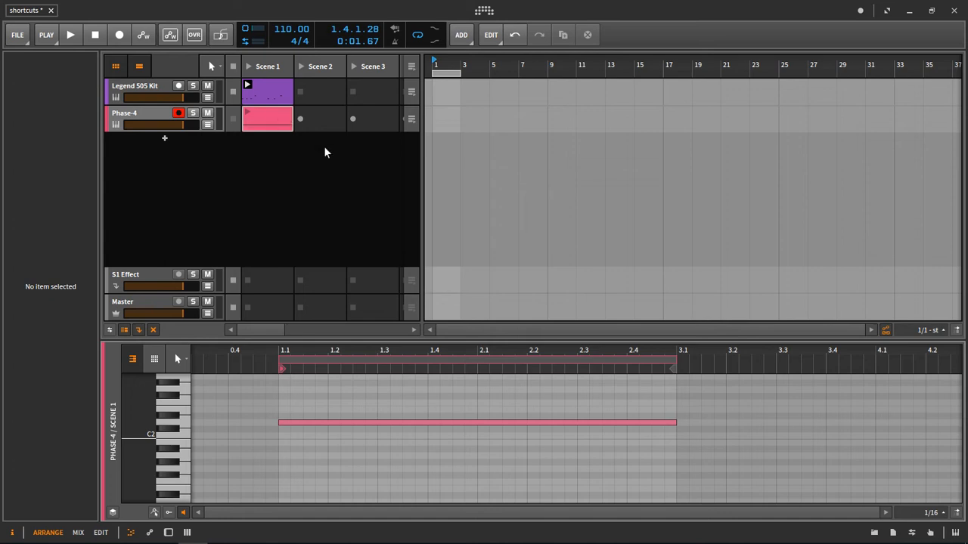
{"action": "key", "text": "a"}
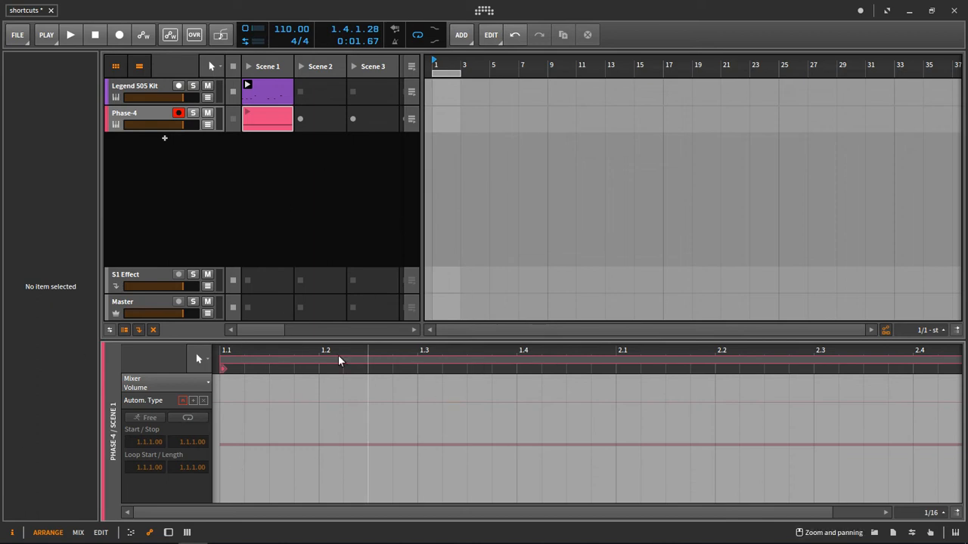
Add two volume automation points in the Phase-4 clip, the second at 1.1.4.00 with a value of -4.8 dB
{"action": "left_click", "coordinate": [244, 402]}
{"action": "left_click", "coordinate": [319, 477]}
{"action": "left_click_drag", "start_coordinate": [318, 478], "coordinate": [298, 420]}
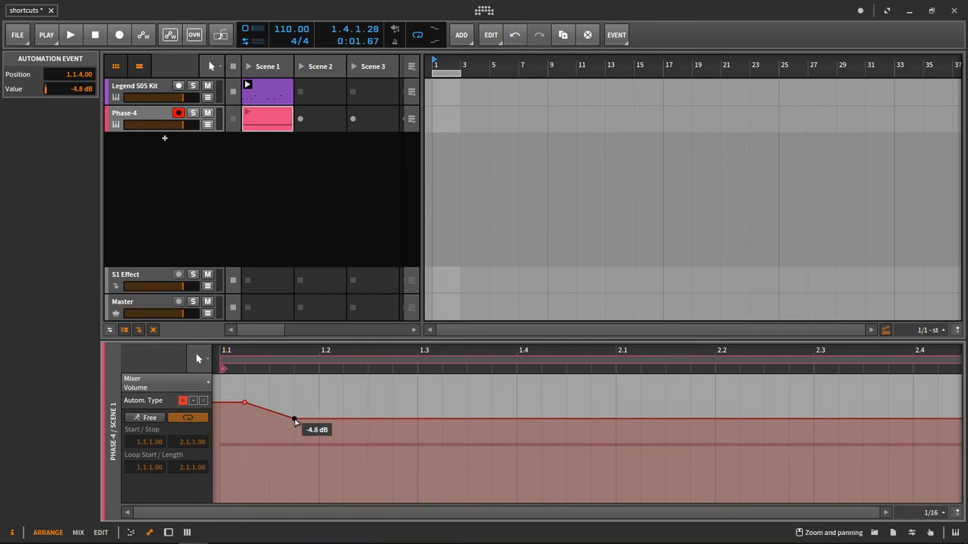
Launch the Phase-4 clip in Scene 1 to hear its volume automation with the drums
{"action": "key", "text": "space"}
{"action": "key", "text": "space"}
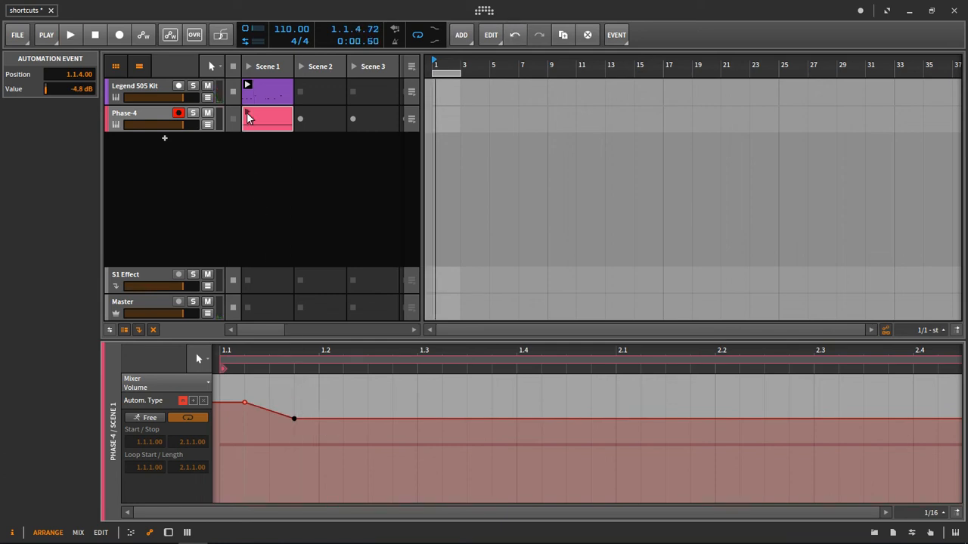
{"action": "left_click", "coordinate": [248, 115]}
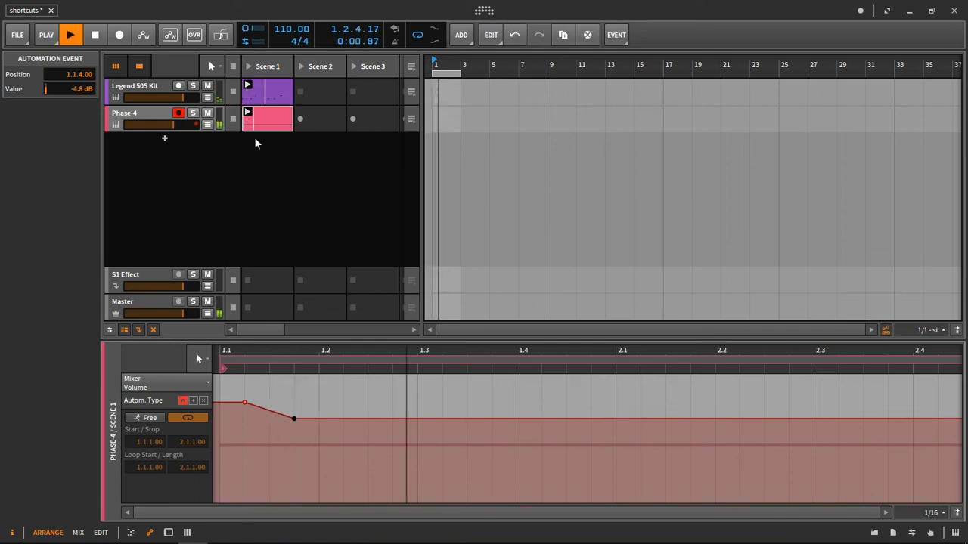
Move the second volume point to 1.4.1.00 at -16.1 dB, add a higher point at 2.1, and stop playback
{"action": "left_click_drag", "start_coordinate": [291, 417], "coordinate": [519, 490]}
{"action": "left_click_drag", "start_coordinate": [622, 487], "coordinate": [394, 499]}
{"action": "key", "text": "space"}
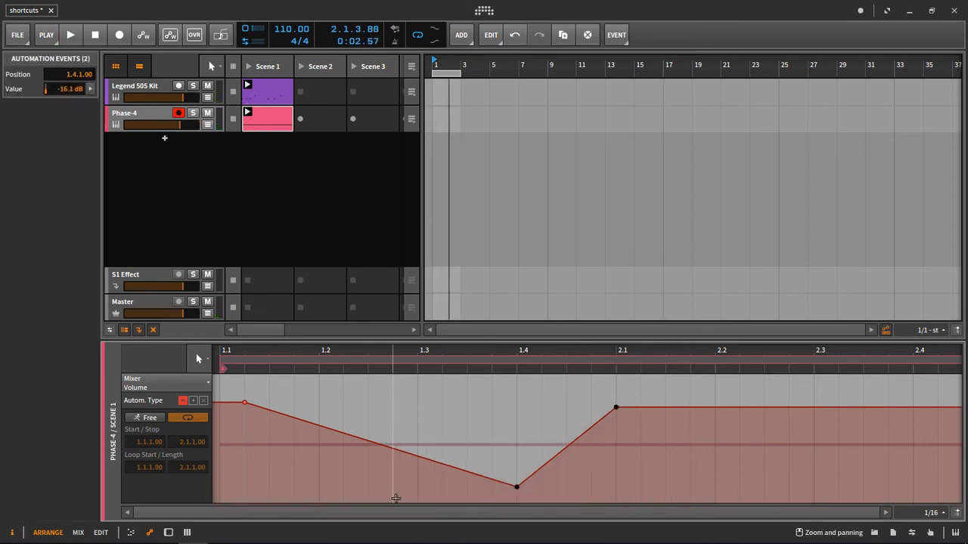
Delete all volume automation points from the Phase-4 clip
{"action": "key", "text": "Delete"}
{"action": "left_click_drag", "start_coordinate": [287, 425], "coordinate": [233, 403]}
{"action": "key", "text": "Delete"}
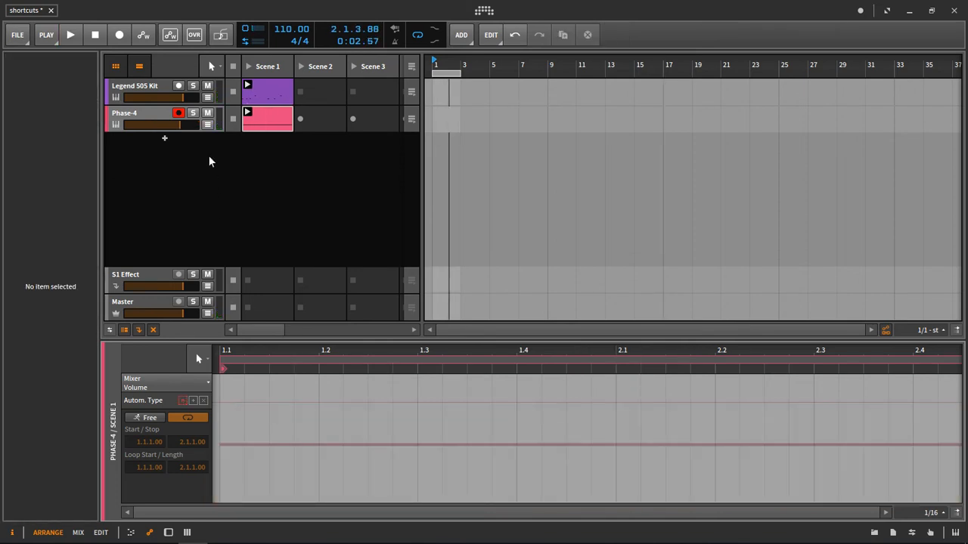
Show the Phase-4 track's automation lane and draw descending volume points across bars 1 to 3 in the arranger
{"action": "left_click", "coordinate": [206, 126]}
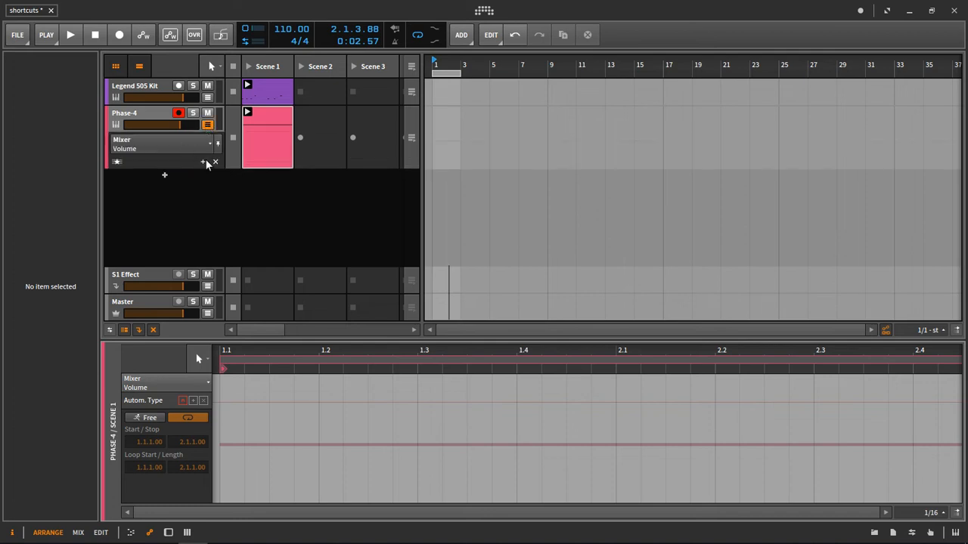
{"action": "left_click", "coordinate": [436, 141]}
{"action": "left_click", "coordinate": [446, 148]}
Select and delete the three volume automation points on the Phase-4 arranger track
{"action": "left_click_drag", "start_coordinate": [460, 149], "coordinate": [426, 168]}
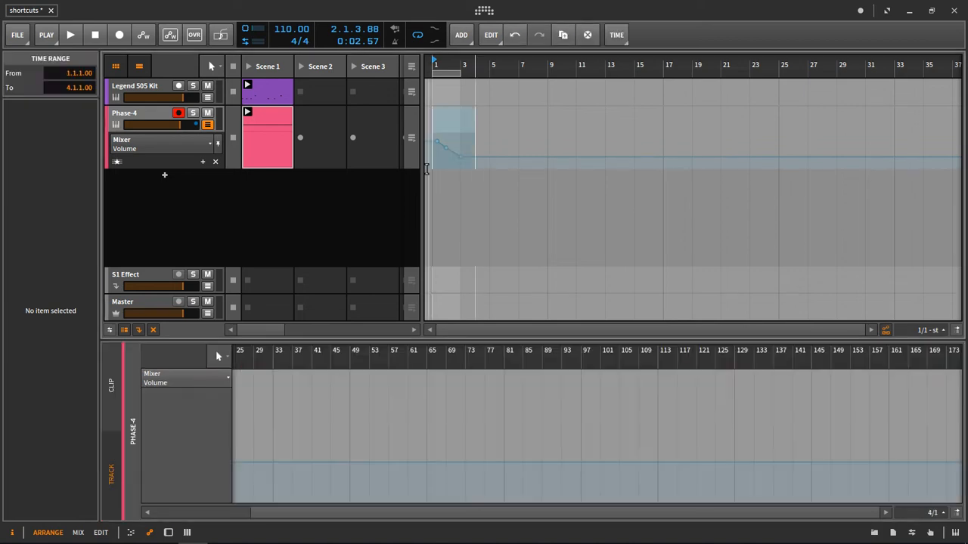
{"action": "left_click_drag", "start_coordinate": [492, 134], "coordinate": [428, 156]}
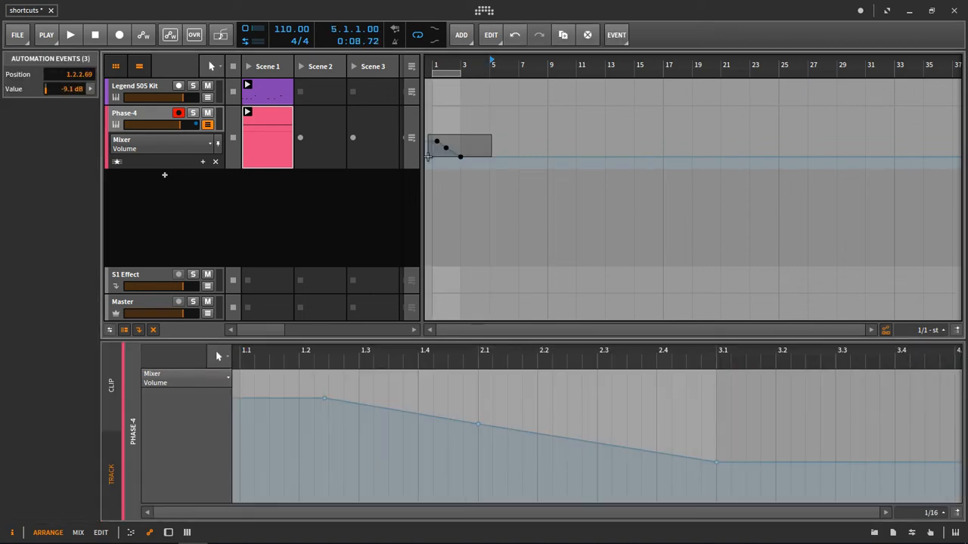
{"action": "key", "text": "Delete"}
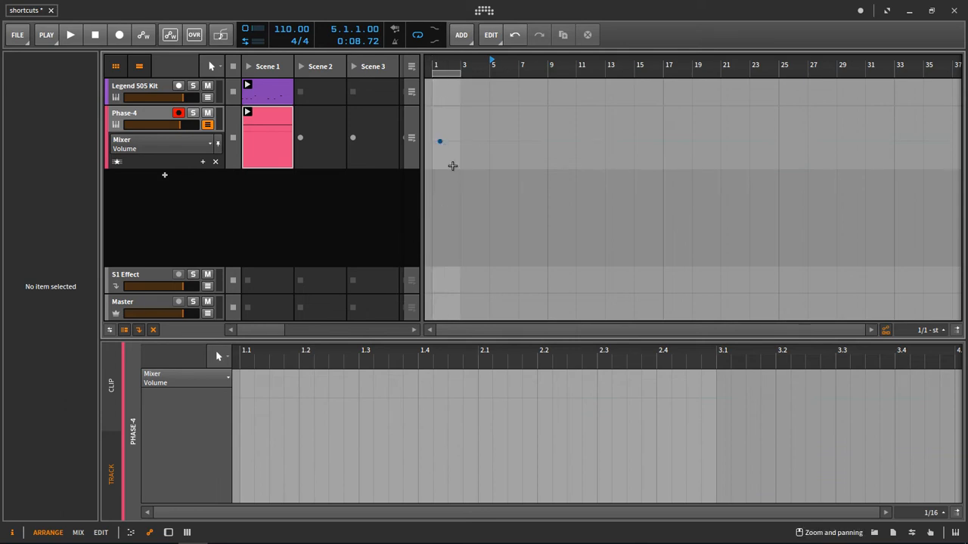
Select the Phase-4 clip and toggle the automation editor off and on again, leaving it open
{"action": "left_click", "coordinate": [270, 144]}
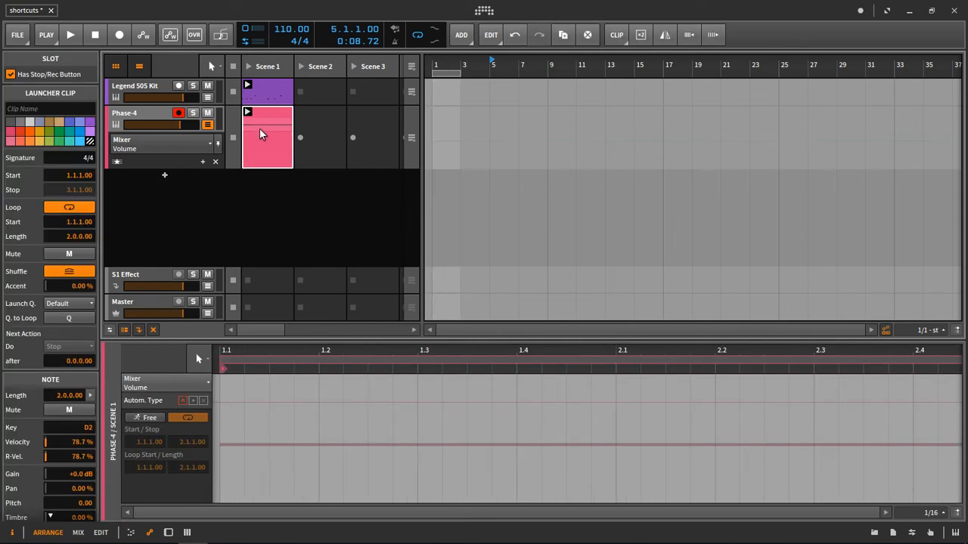
{"action": "key", "text": "a"}
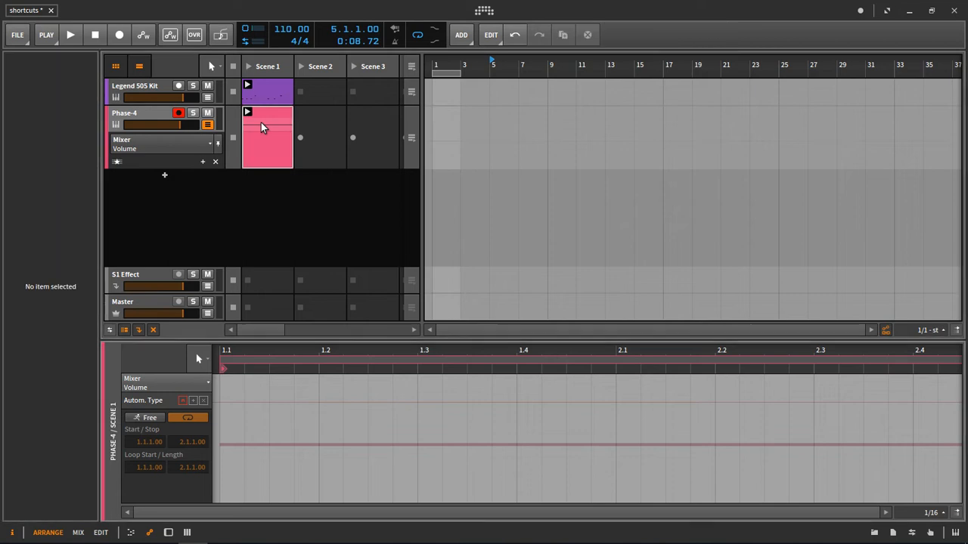
{"action": "key", "text": "a"}
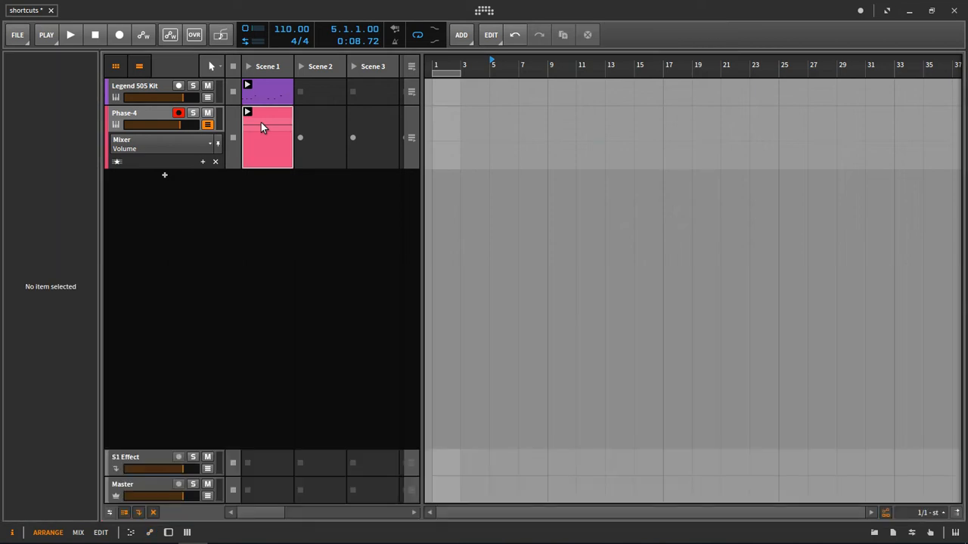
{"action": "key", "text": "a"}
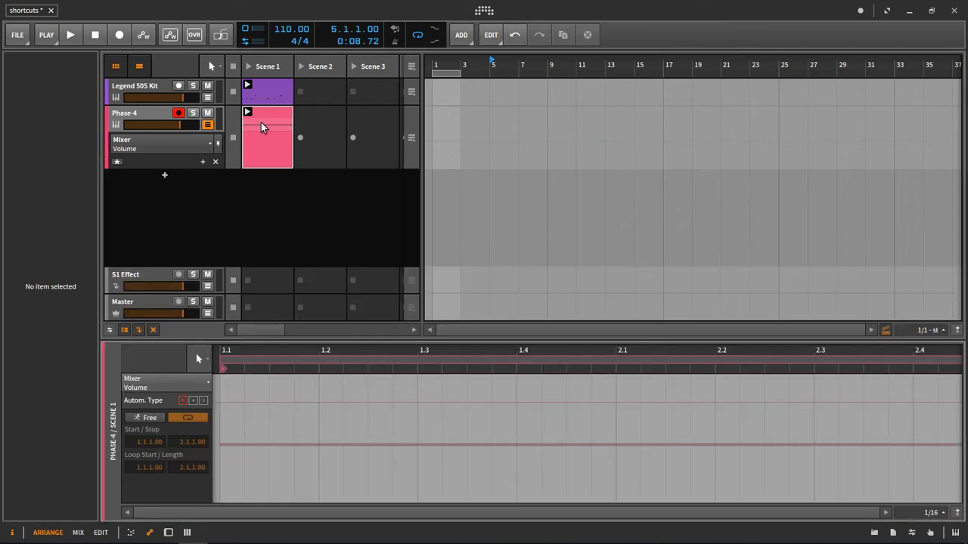
Look up the action assigned to the A key in the keyboard shortcut settings and clear the key filter
{"action": "left_click", "coordinate": [484, 11]}
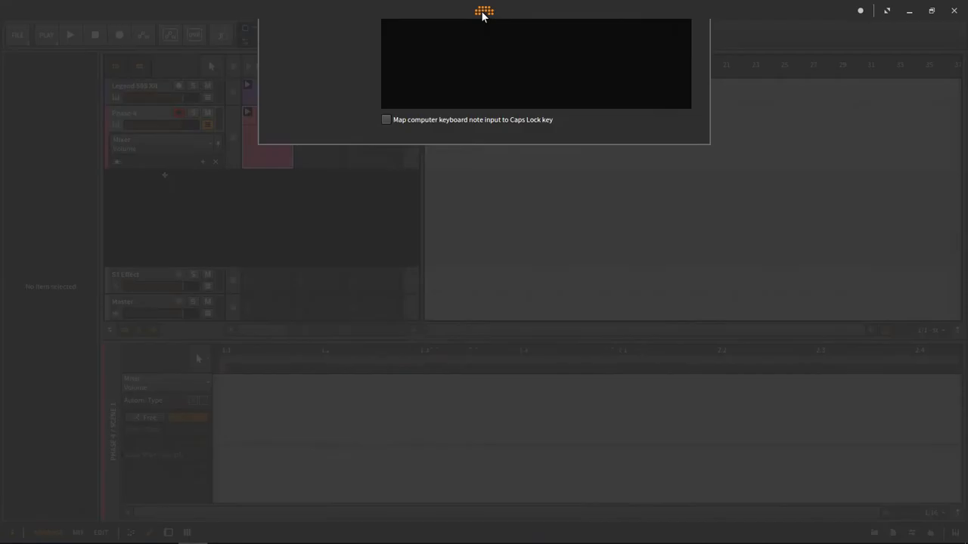
{"action": "left_click", "coordinate": [685, 127]}
{"action": "key", "text": "a"}
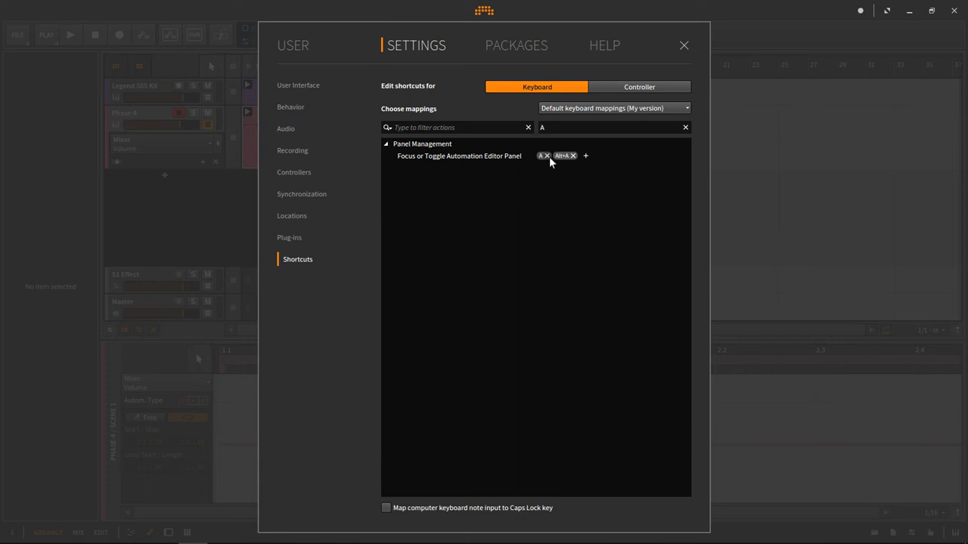
{"action": "left_click", "coordinate": [685, 127]}
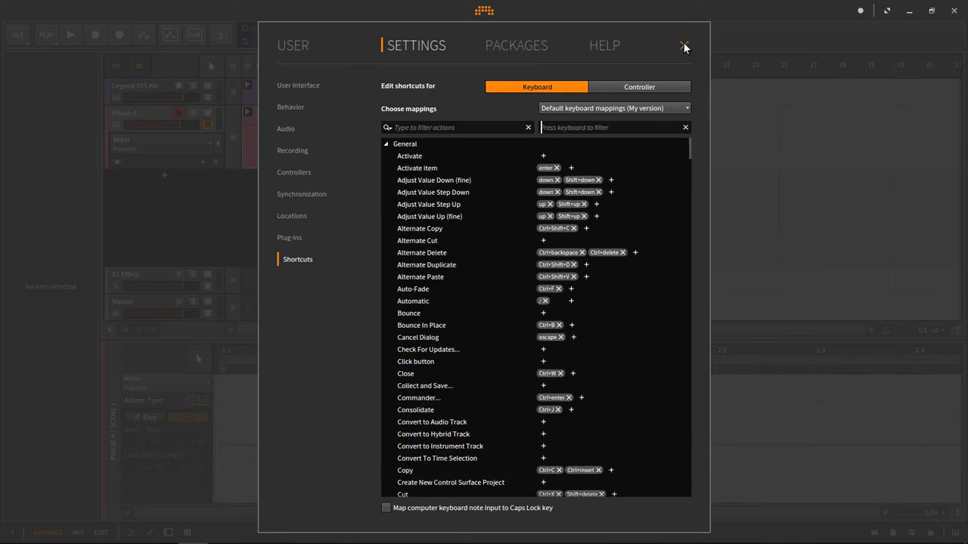
Close the settings and repeatedly toggle the Phase-4 device panel on and off, leaving it hidden
{"action": "left_click", "coordinate": [683, 46]}
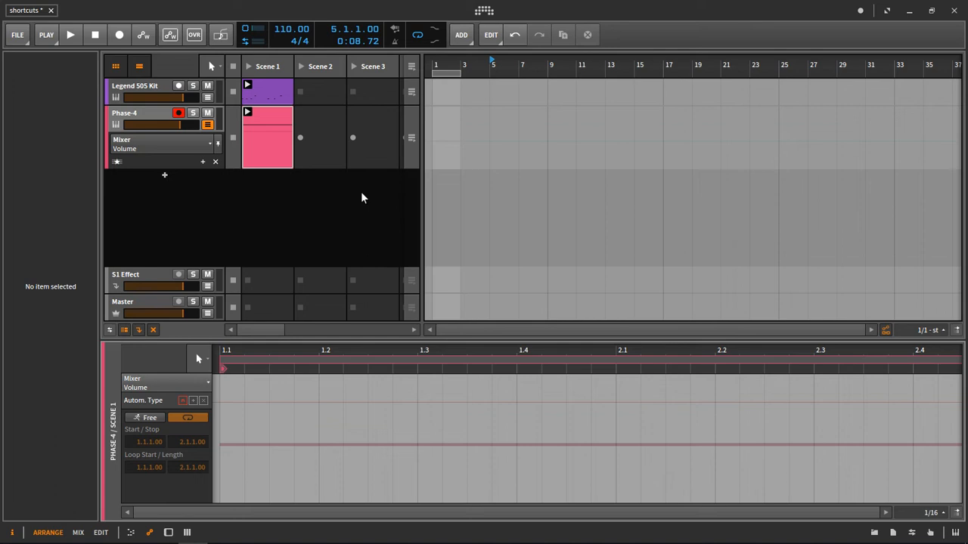
{"action": "key", "text": "d"}
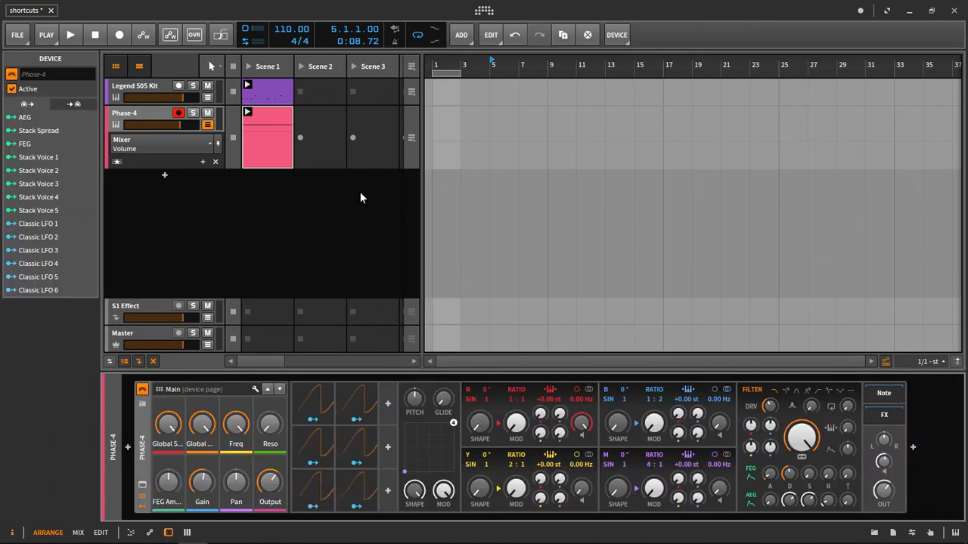
{"action": "key", "text": "d"}
{"action": "key", "text": "d"}
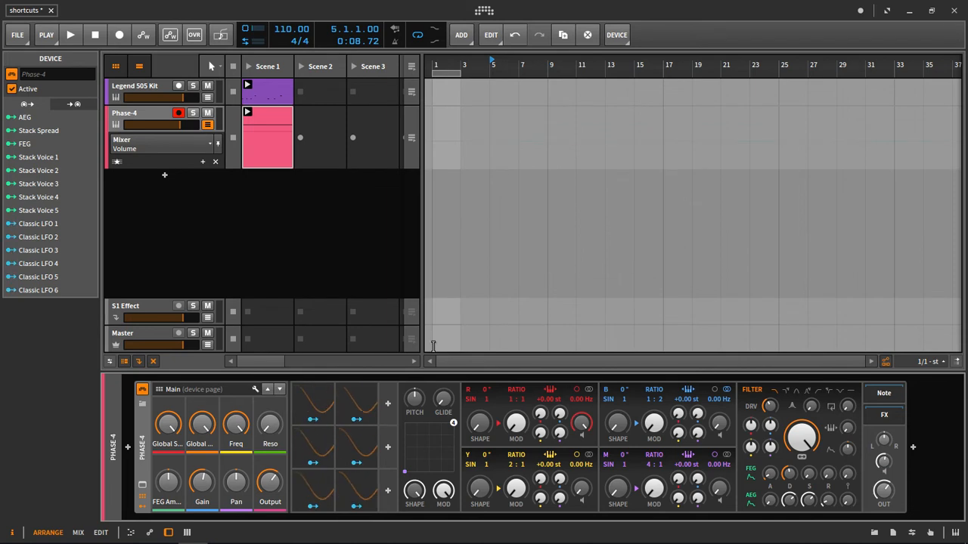
{"action": "key", "text": "d"}
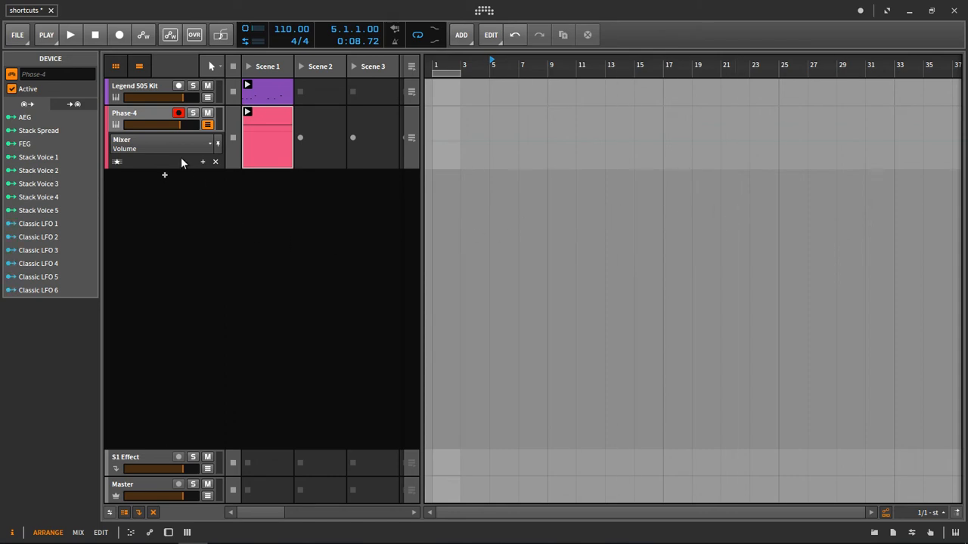
{"action": "key", "text": "d"}
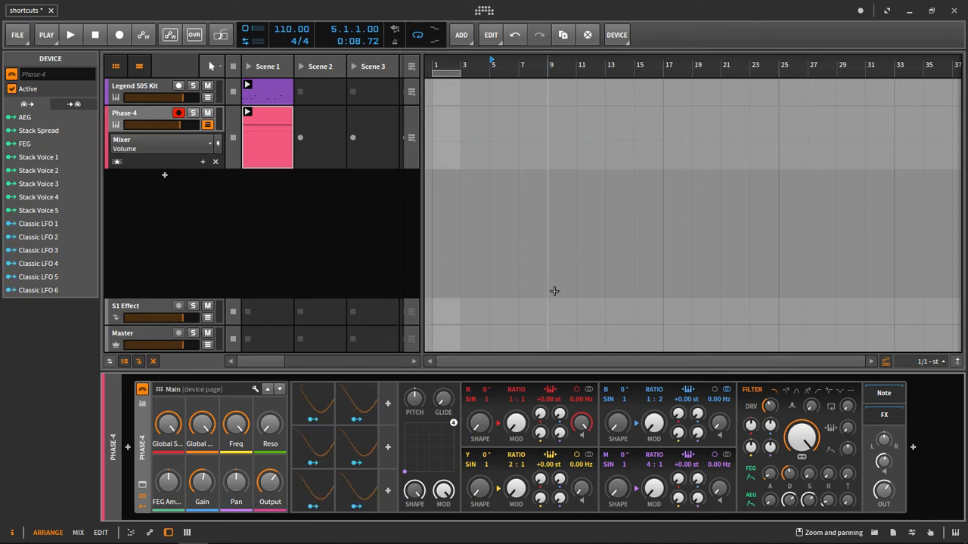
{"action": "key", "text": "d"}
{"action": "key", "text": "d"}
{"action": "key", "text": "d"}
{"action": "key", "text": "d"}
{"action": "key", "text": "d"}
{"action": "key", "text": "d"}
{"action": "key", "text": "d"}
{"action": "key", "text": "d"}
{"action": "key", "text": "d"}
{"action": "key", "text": "d"}
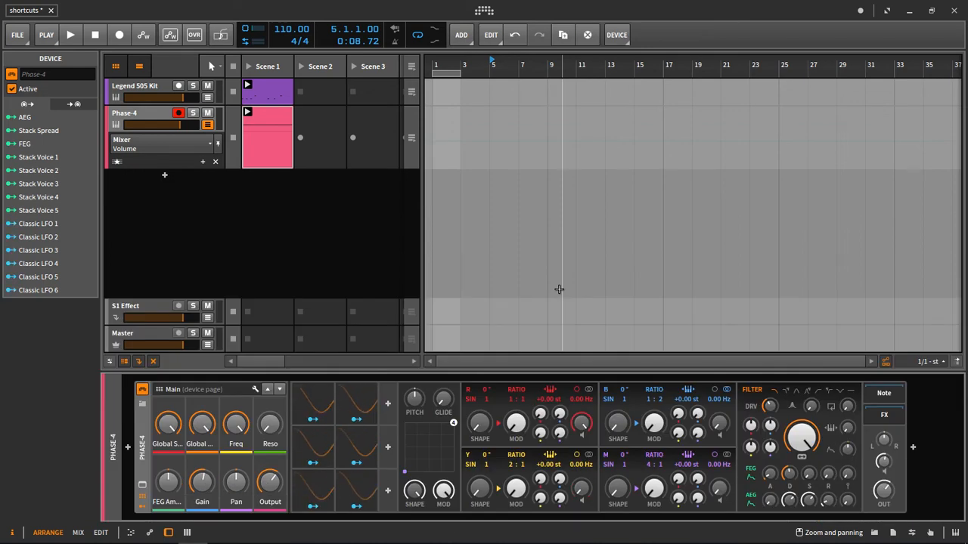
{"action": "key", "text": "d"}
{"action": "key", "text": "d"}
{"action": "key", "text": "d"}
{"action": "key", "text": "d"}
{"action": "key", "text": "d"}
{"action": "key", "text": "d"}
{"action": "key", "text": "d"}
{"action": "key", "text": "d"}
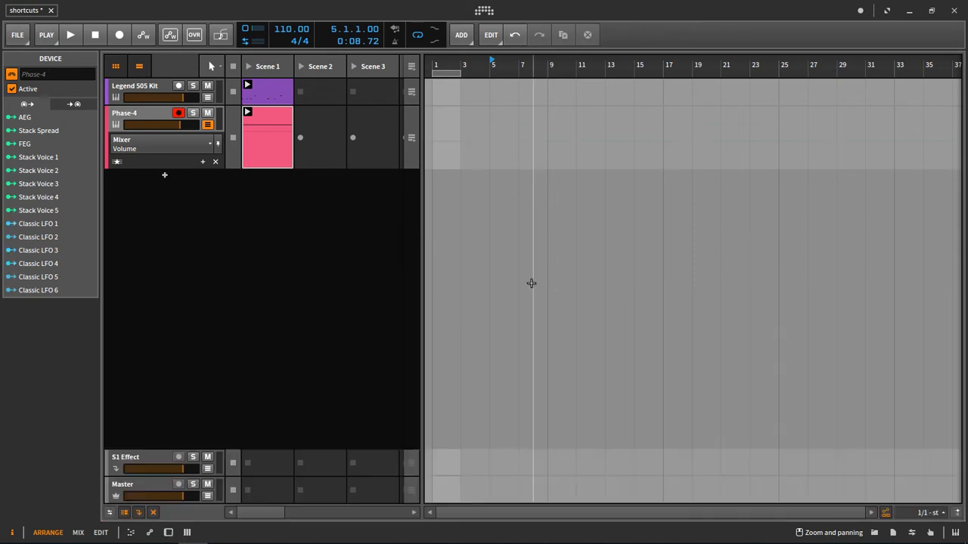
{"action": "key", "text": "d"}
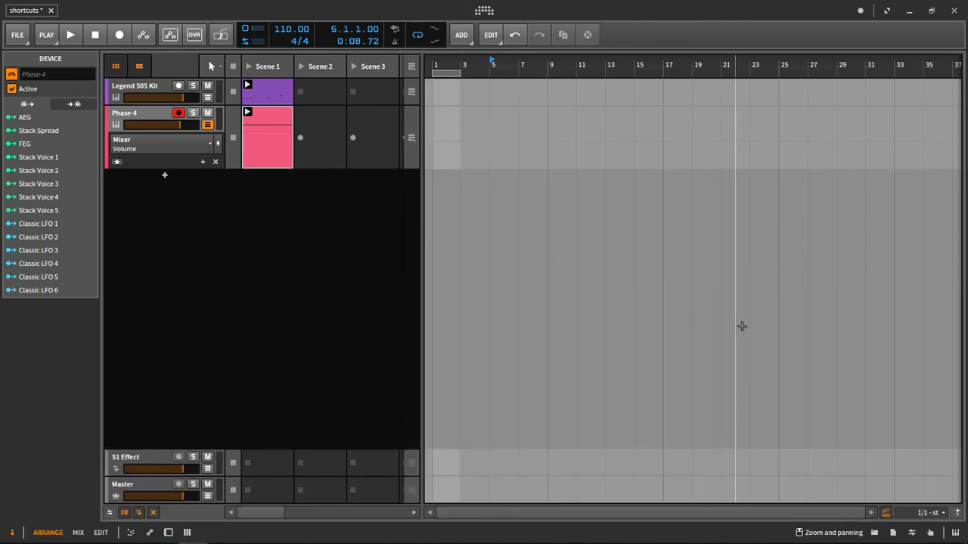
Launch the Phase-4 clip, delete the track's volume automation during playback, and stop the transport
{"action": "left_click", "coordinate": [247, 113]}
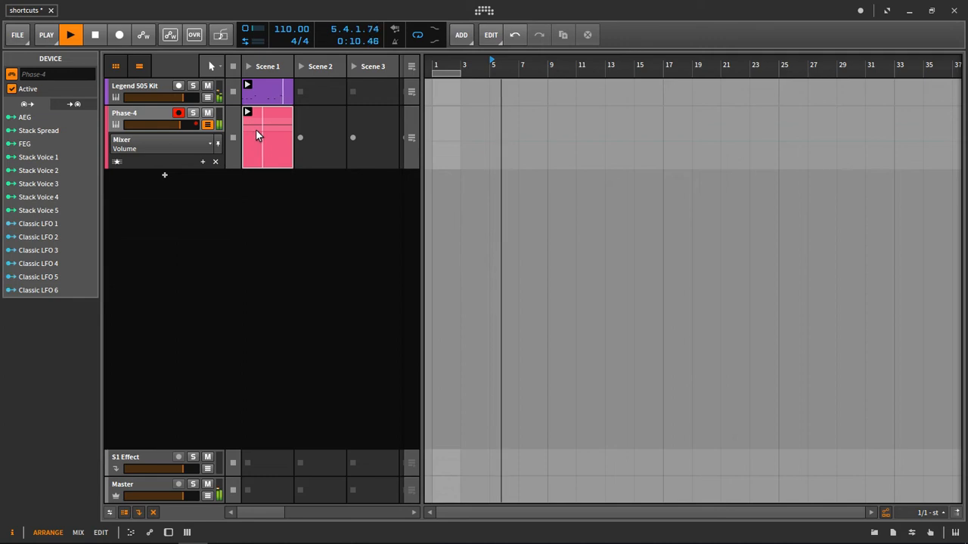
{"action": "right_click", "coordinate": [188, 125]}
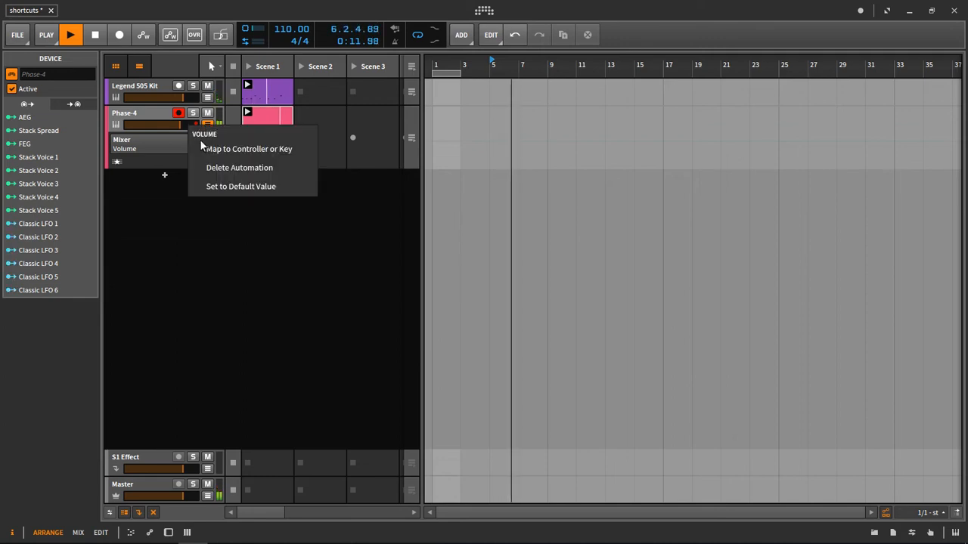
{"action": "left_click", "coordinate": [238, 167]}
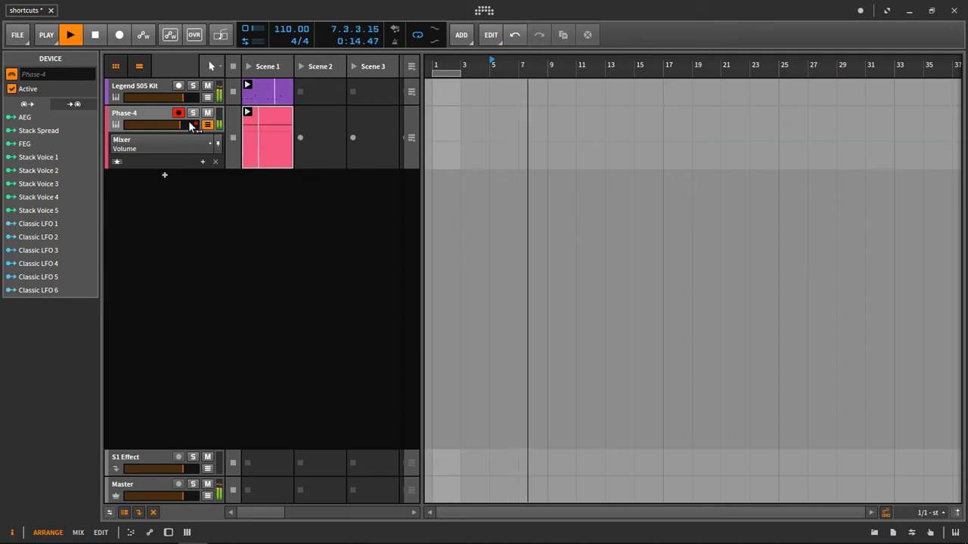
{"action": "left_click", "coordinate": [216, 162]}
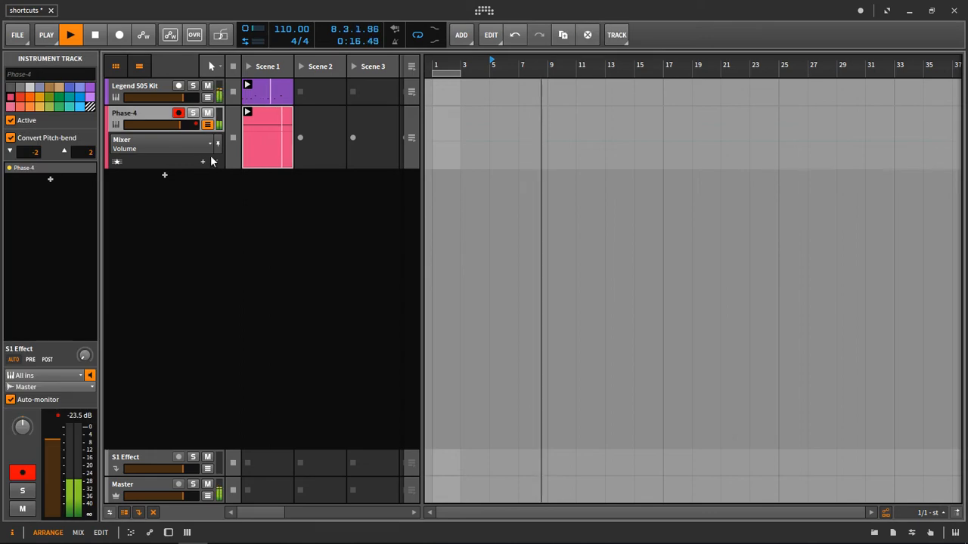
{"action": "key", "text": "space"}
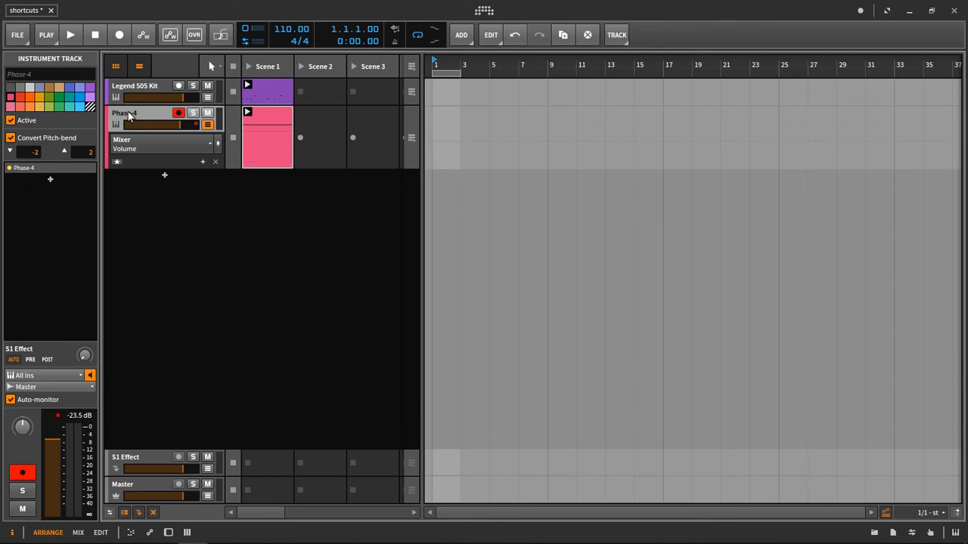
Open the automation editor for the Phase-4 clip and play the project briefly before stopping it
{"action": "key", "text": "a"}
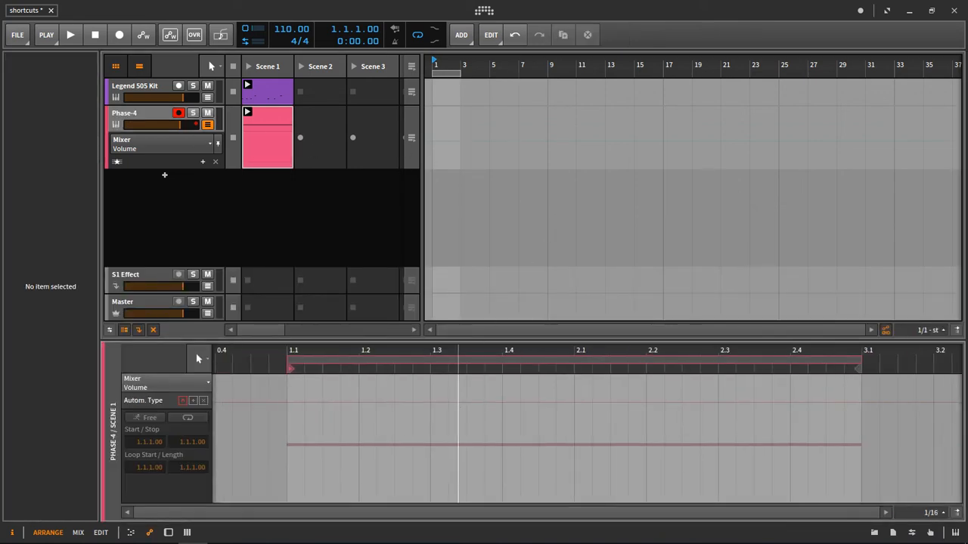
{"action": "scroll", "coordinate": [449, 410], "scroll_direction": "down", "scroll_amount": 5}
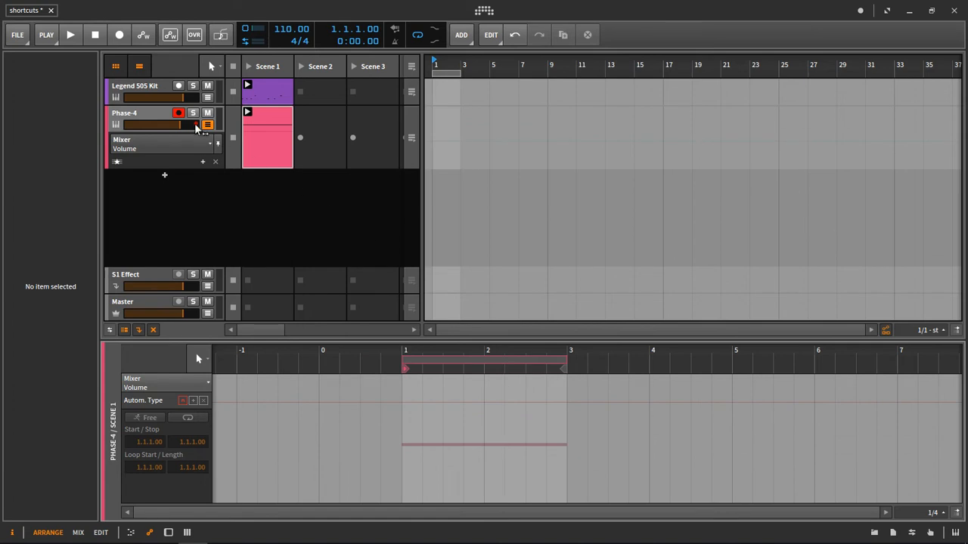
{"action": "key", "text": "space"}
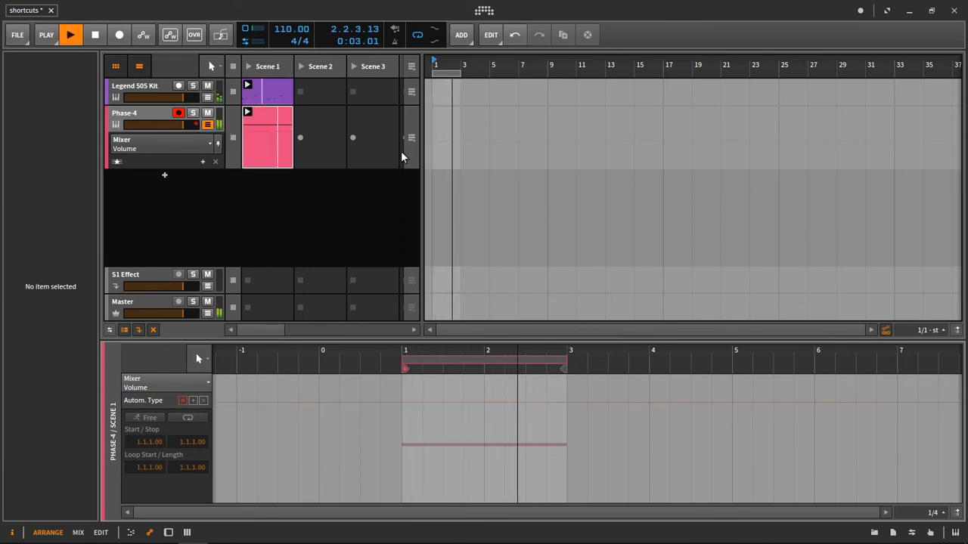
{"action": "key", "text": "space"}
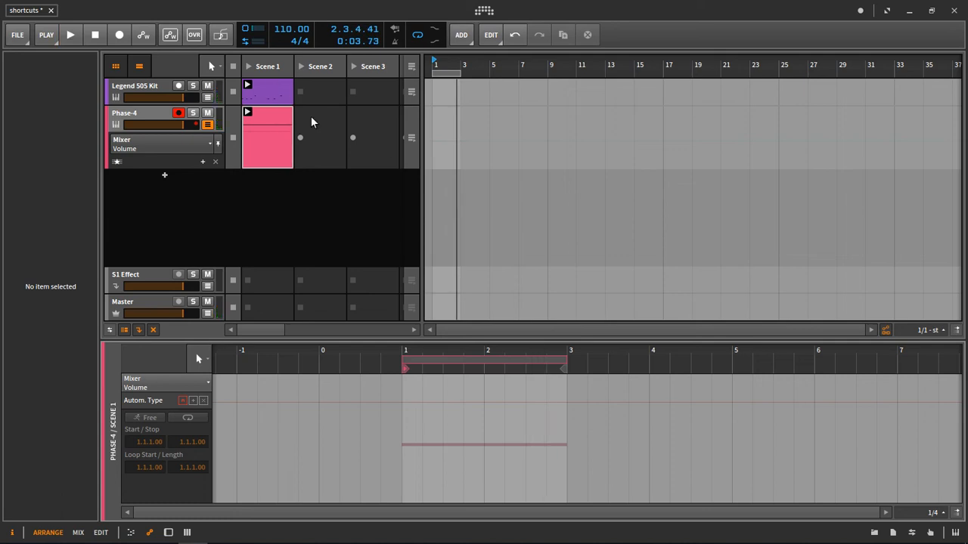
Show the Phase-4 clip in the note editor and switch over to the track's device panel
{"action": "key", "text": "e"}
{"action": "double_click", "coordinate": [266, 120]}
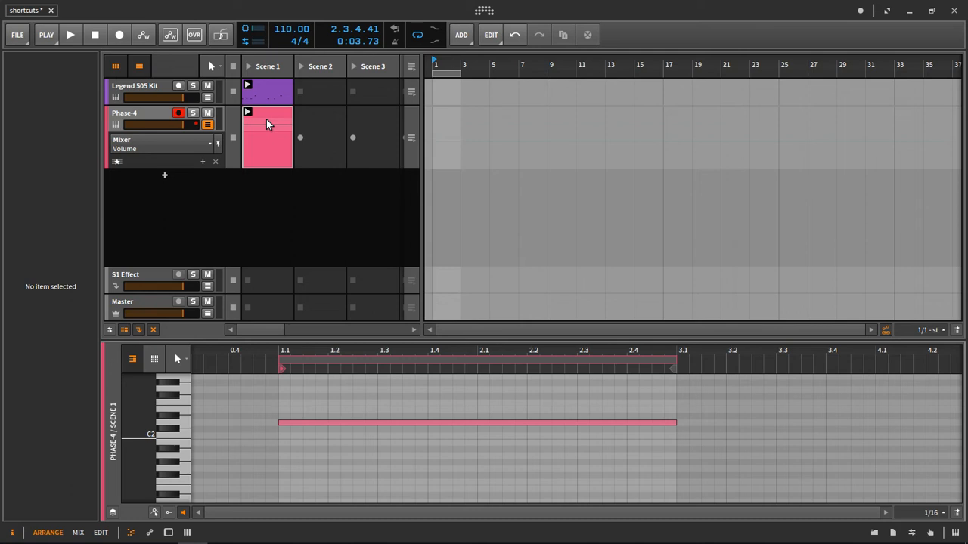
{"action": "key", "text": "d"}
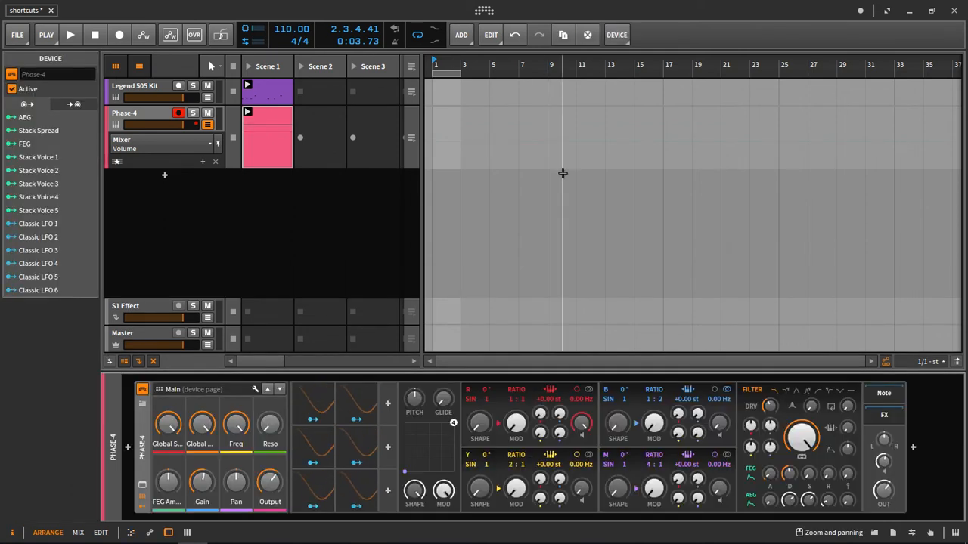
During playback, lower the Legend 505 Kit volume, slightly raise Phase-4's volume, and adjust its R Modulation and B→R knobs, setting B→R to 5.487 %
{"action": "key", "text": "space"}
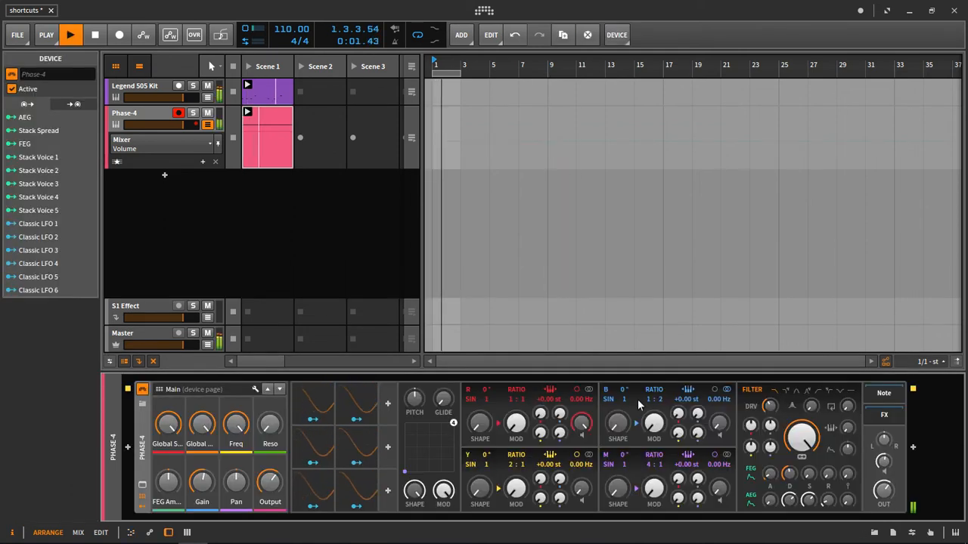
{"action": "left_click_drag", "start_coordinate": [182, 98], "coordinate": [182, 124]}
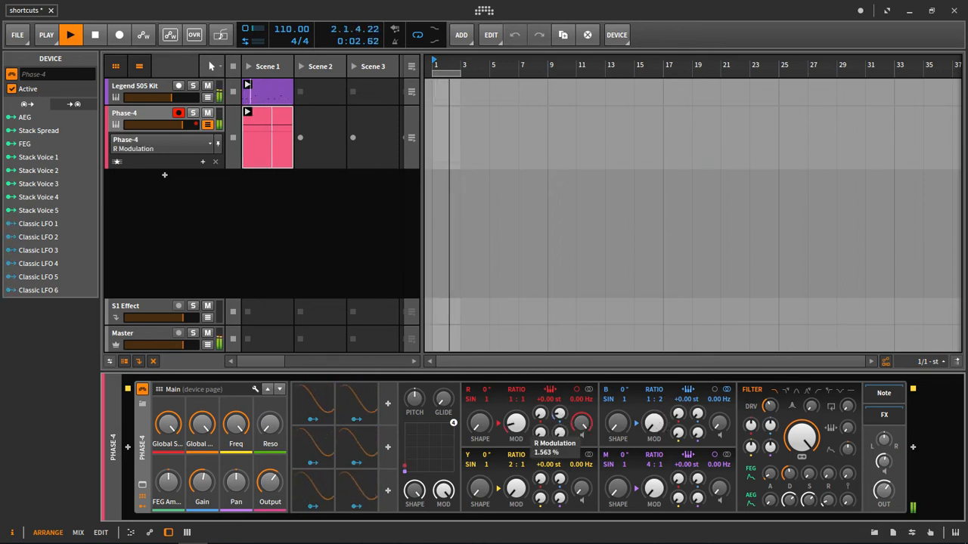
{"action": "mouse_move", "coordinate": [561, 415]}
{"action": "left_mouse_down"}
{"action": "mouse_move", "coordinate": [560, 325]}
{"action": "mouse_move", "coordinate": [560, 412]}
{"action": "left_mouse_up"}
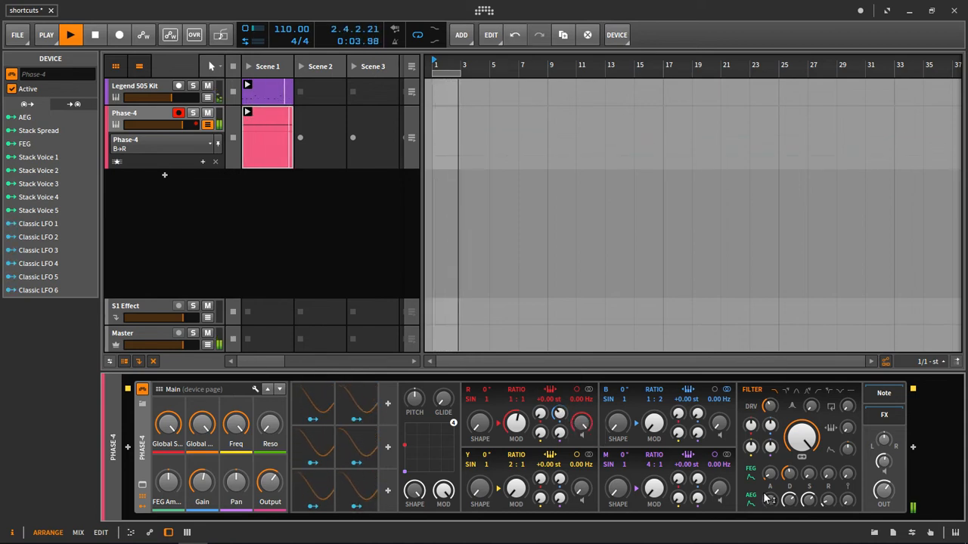
{"action": "key", "text": "space"}
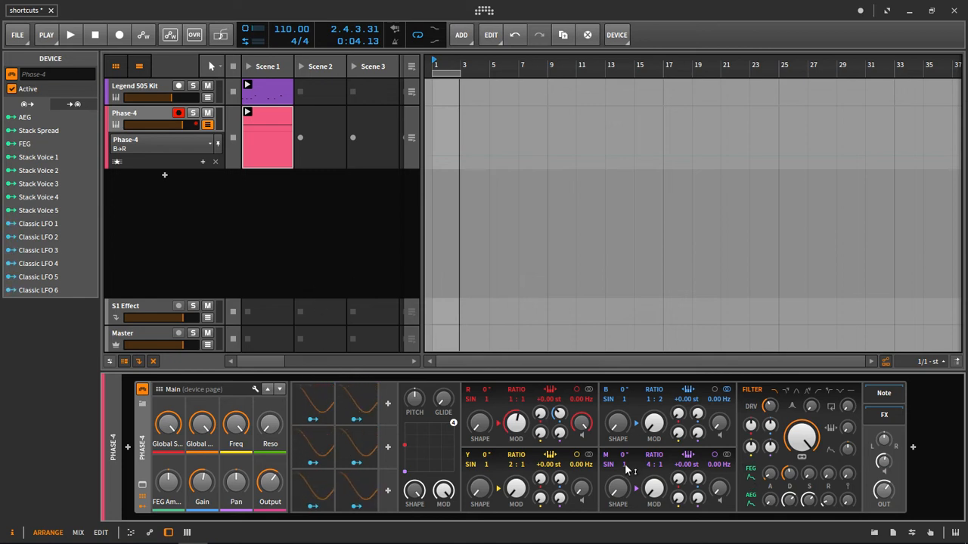
Start mapping Phase-4's B→R knob to a controller or key and cancel the mapping
{"action": "left_click_drag", "start_coordinate": [581, 422], "coordinate": [581, 422]}
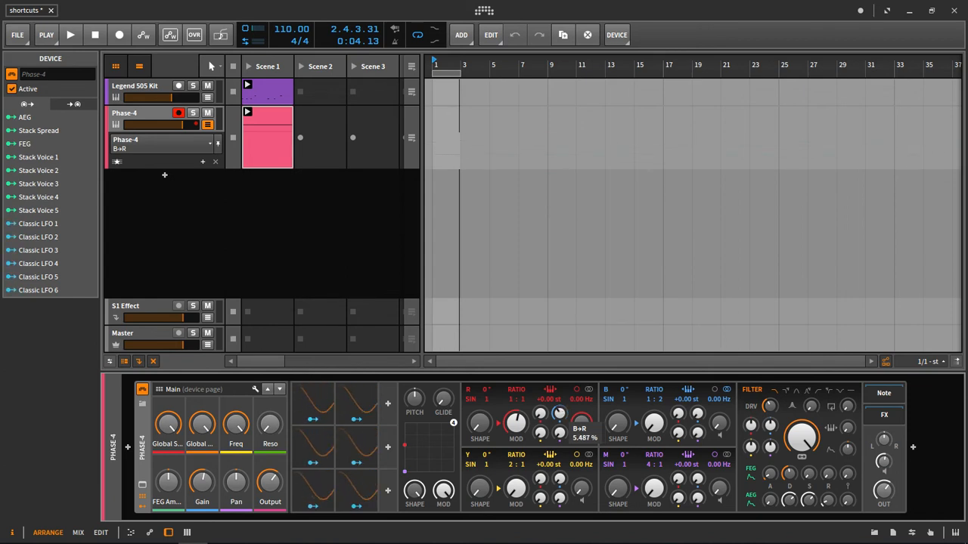
{"action": "left_click_drag", "start_coordinate": [581, 423], "coordinate": [560, 412]}
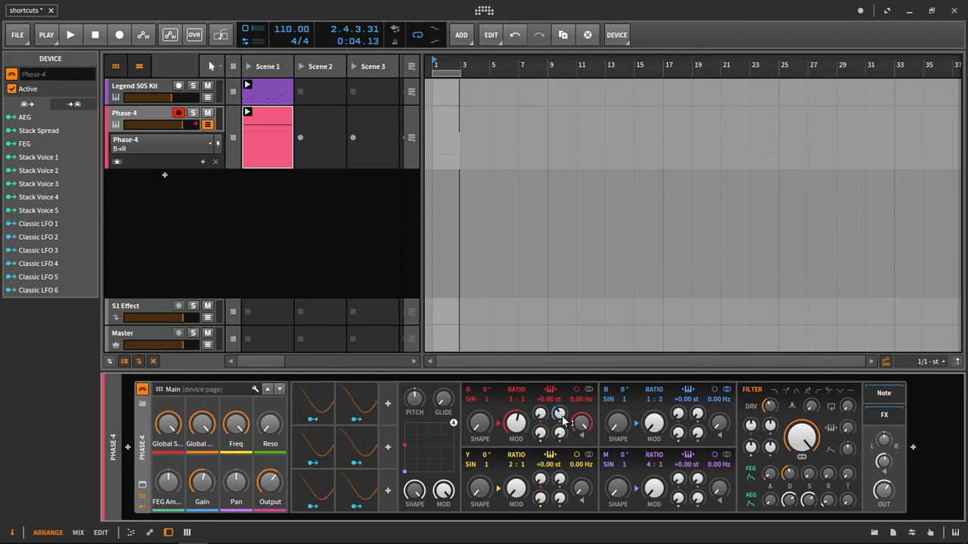
{"action": "right_click", "coordinate": [560, 412]}
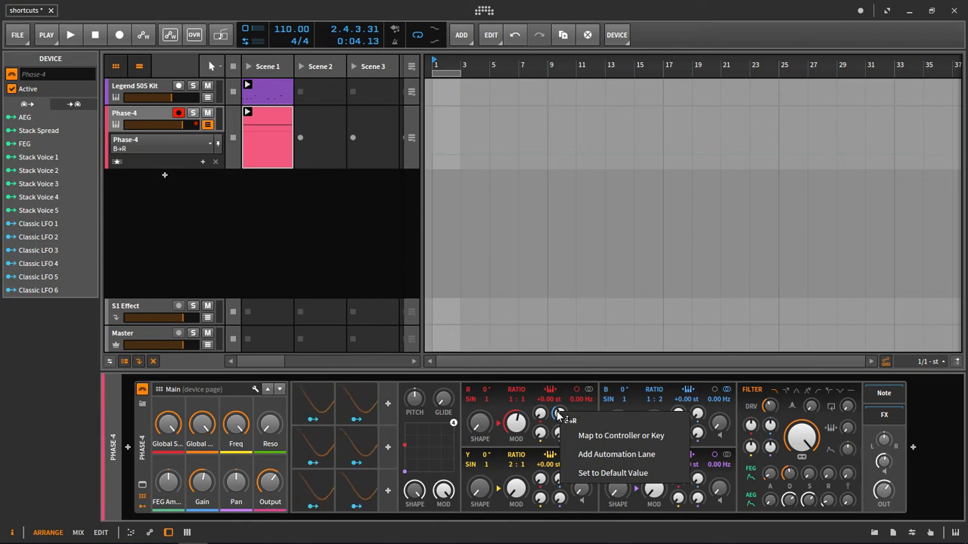
{"action": "left_click", "coordinate": [620, 437]}
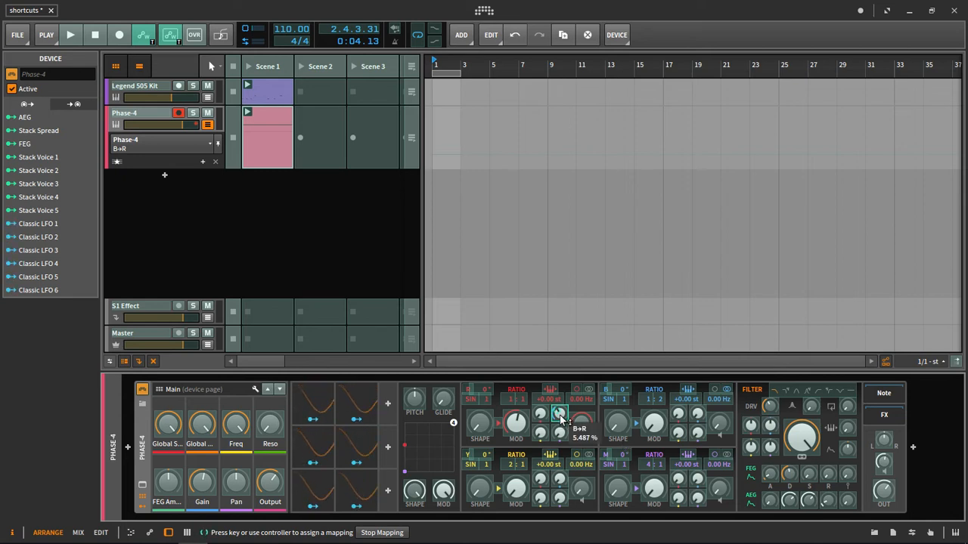
{"action": "key", "text": "Escape"}
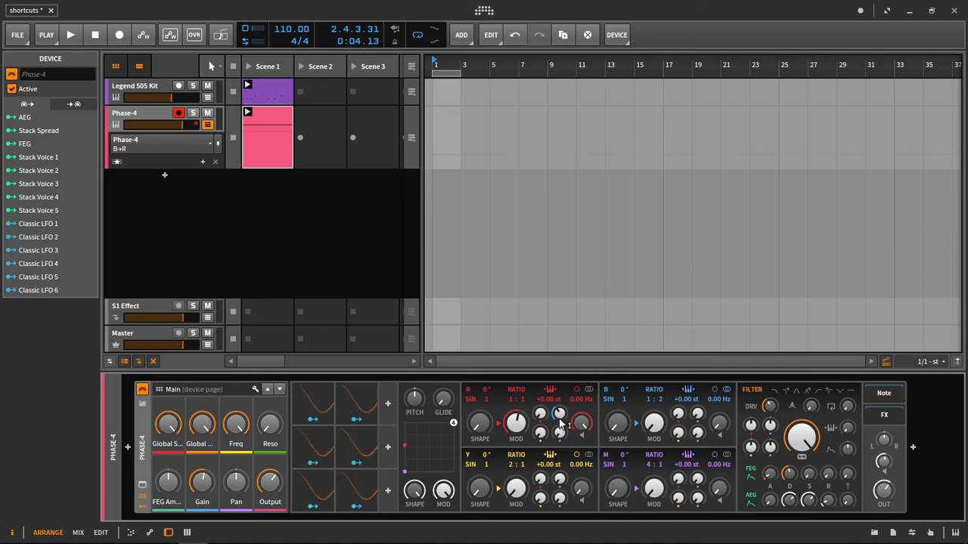
Open the Mappings list and remove both computer keyboard mappings assigned to T
{"action": "left_click", "coordinate": [931, 534]}
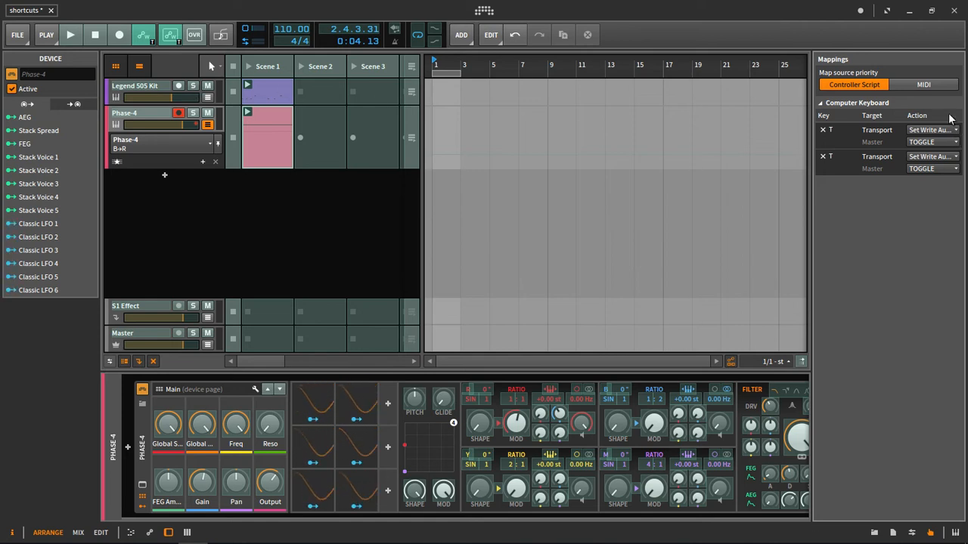
{"action": "left_click", "coordinate": [823, 131]}
{"action": "left_click", "coordinate": [823, 131]}
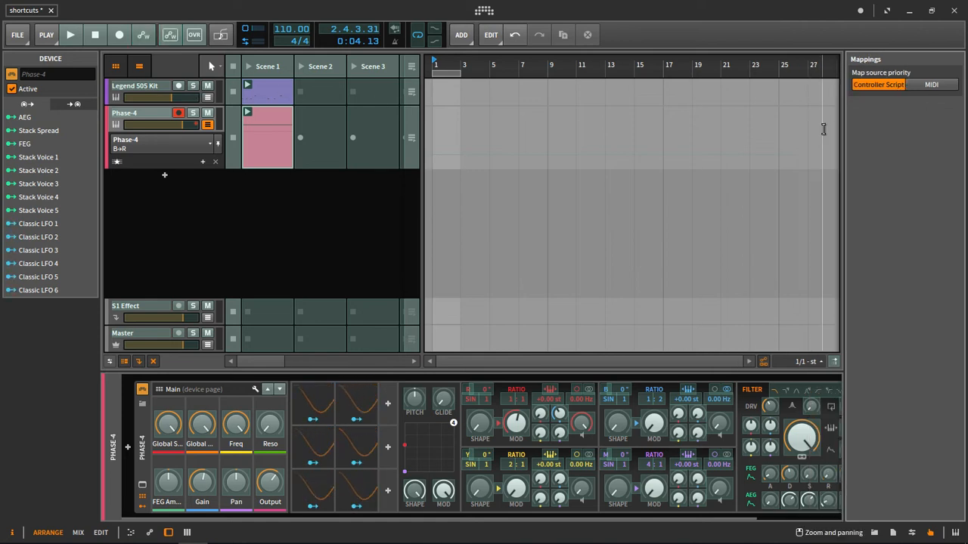
Map the T key to both the arranger and the clip launcher Automation Write toggles and leave mapping mode
{"action": "left_click", "coordinate": [142, 34]}
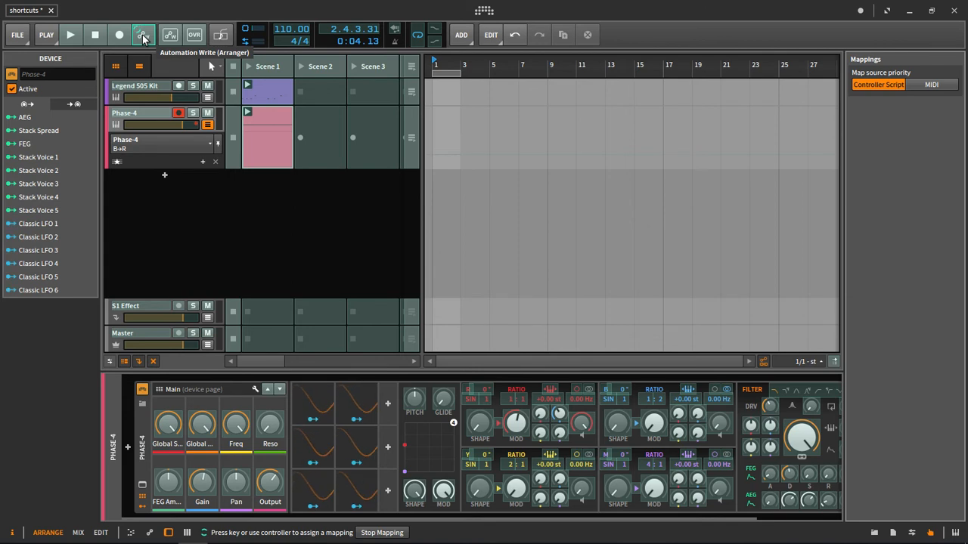
{"action": "key", "text": "t"}
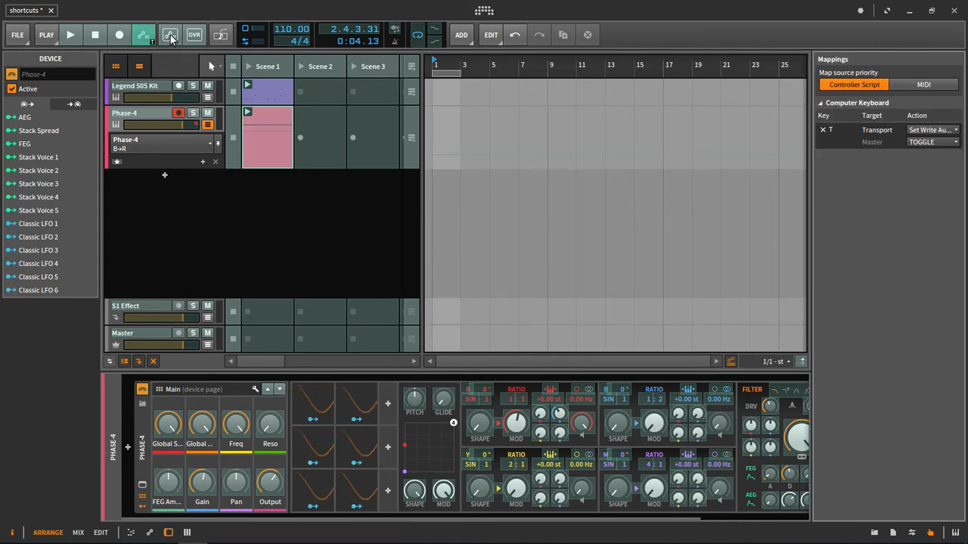
{"action": "left_click", "coordinate": [171, 36]}
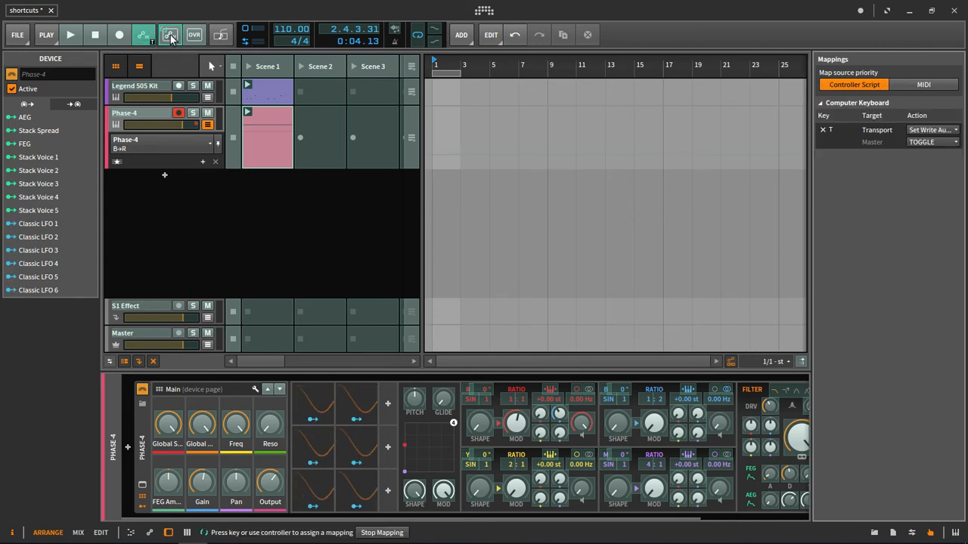
{"action": "key", "text": "t"}
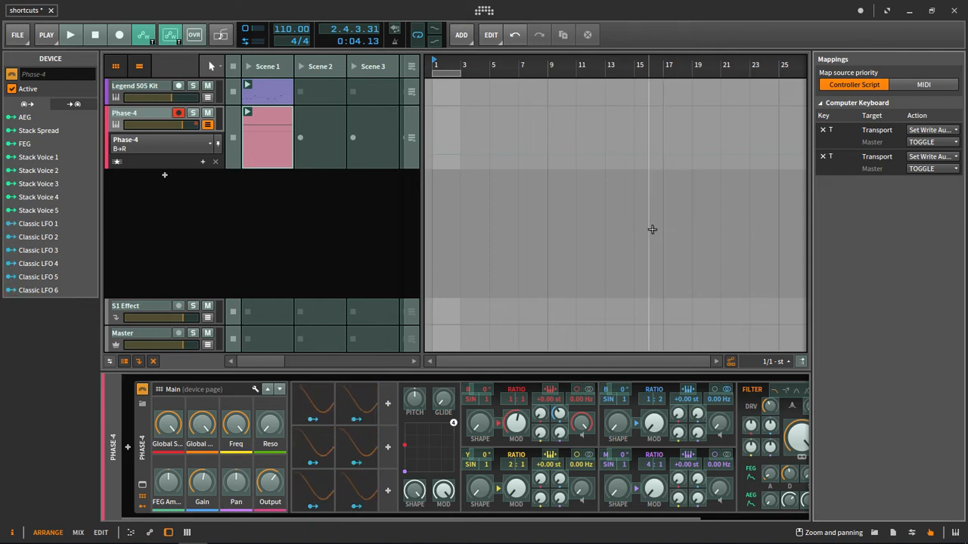
{"action": "left_click", "coordinate": [930, 533]}
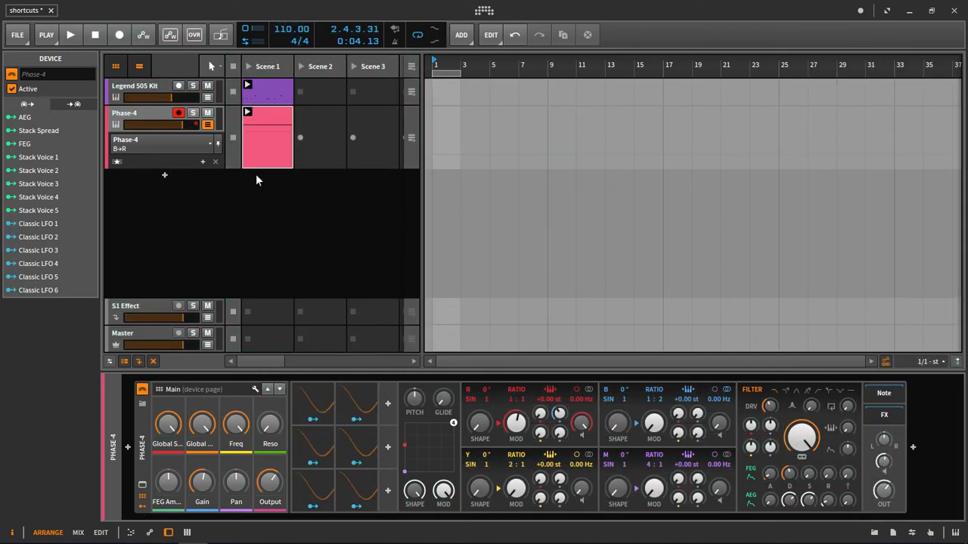
During playback, fine-tune the Legend 505 Kit and Phase-4 volumes and Phase-4's Output and B→R knobs, setting B→R to 12.129 %
{"action": "left_click", "coordinate": [70, 35]}
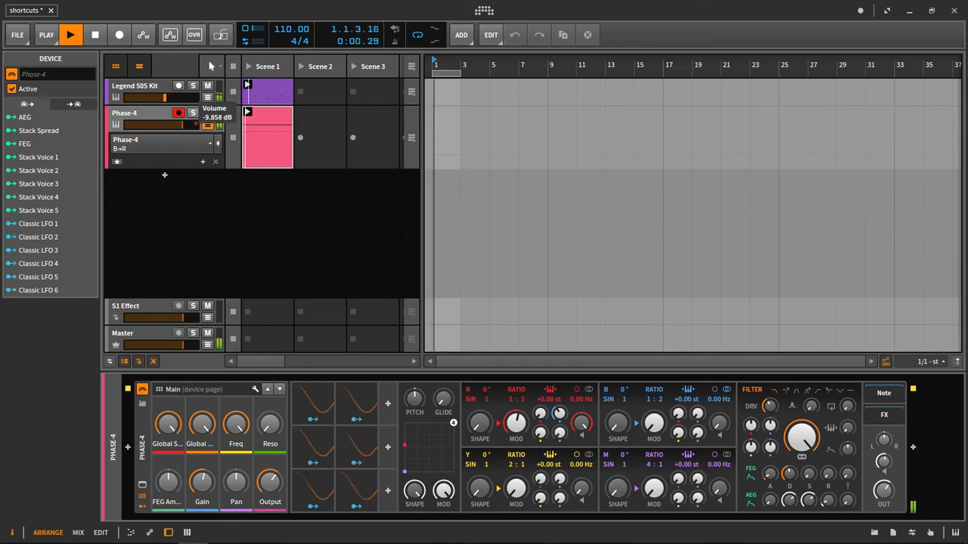
{"action": "left_click_drag", "start_coordinate": [171, 97], "coordinate": [173, 98]}
{"action": "left_click_drag", "start_coordinate": [184, 133], "coordinate": [185, 134]}
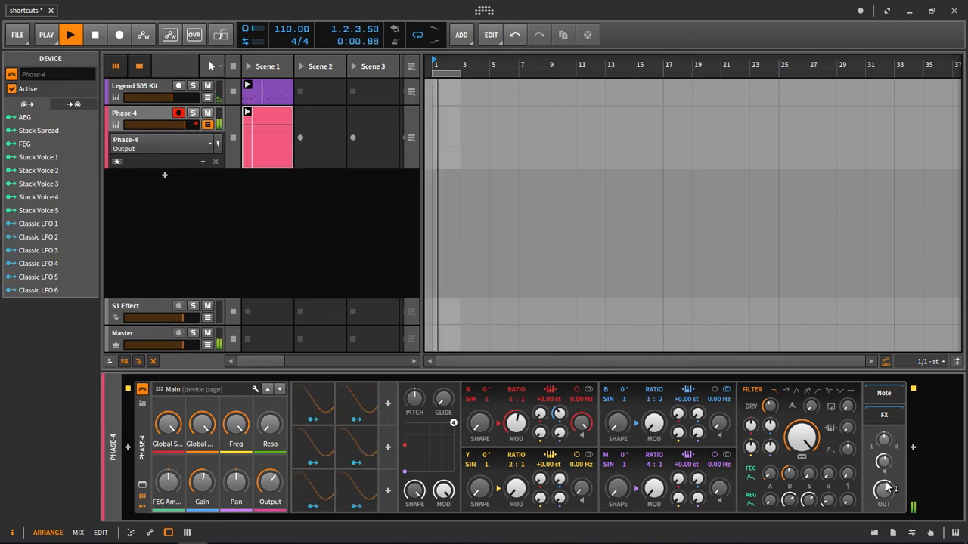
{"action": "left_click_drag", "start_coordinate": [887, 487], "coordinate": [888, 488]}
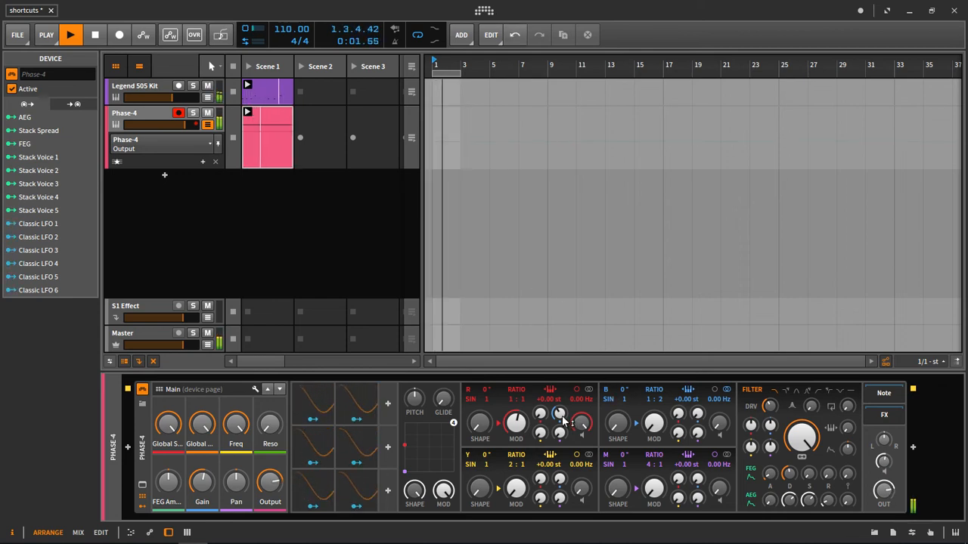
{"action": "left_click_drag", "start_coordinate": [564, 422], "coordinate": [563, 413]}
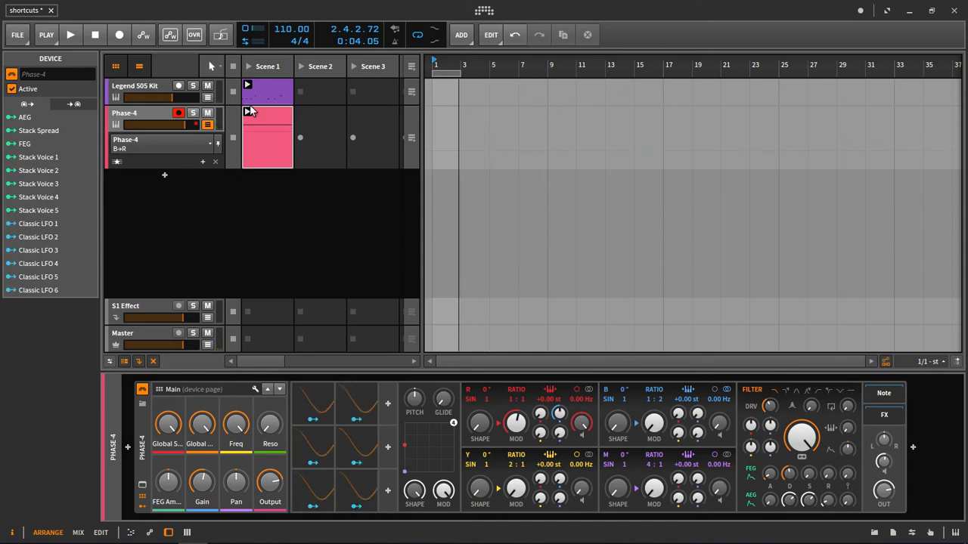
{"action": "left_click", "coordinate": [93, 35]}
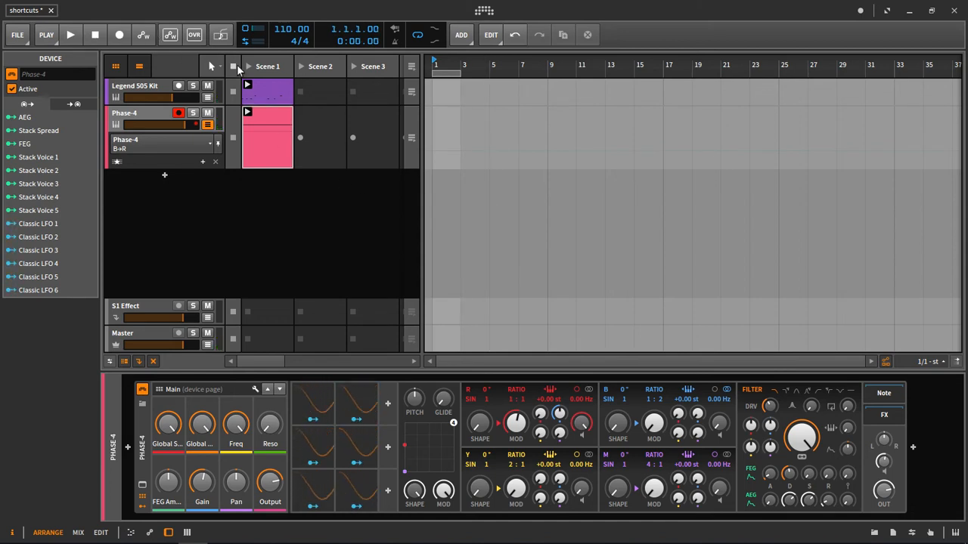
Enable both automation write toggles and record a rising B→R sweep on Phase-4 during playback
{"action": "key", "text": "shift+F9"}
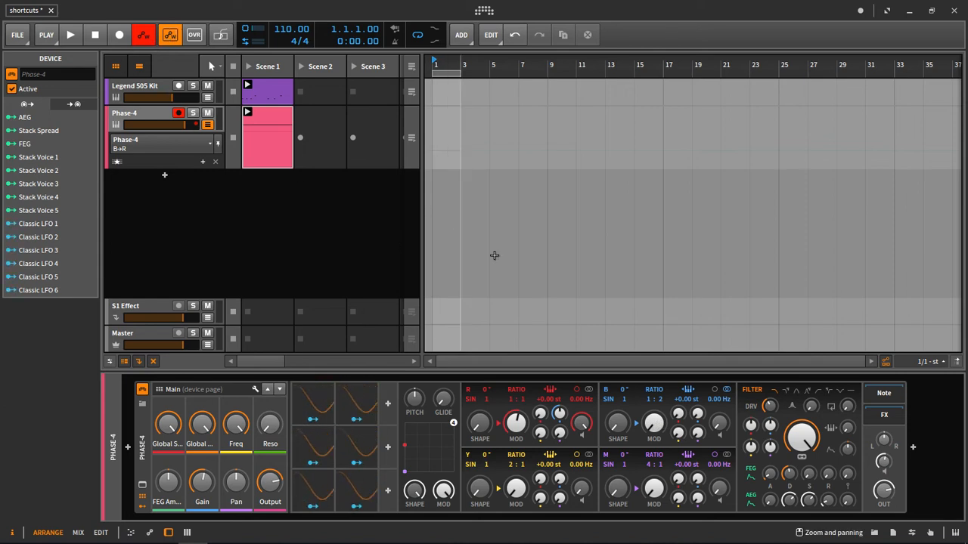
{"action": "key", "text": "space"}
{"action": "mouse_move", "coordinate": [576, 425]}
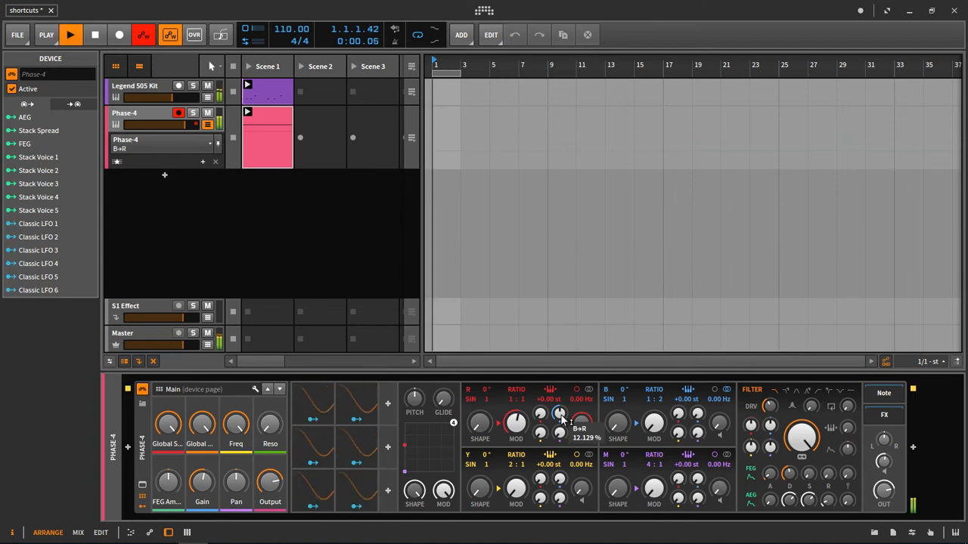
{"action": "left_click_drag", "start_coordinate": [559, 414], "coordinate": [560, 350]}
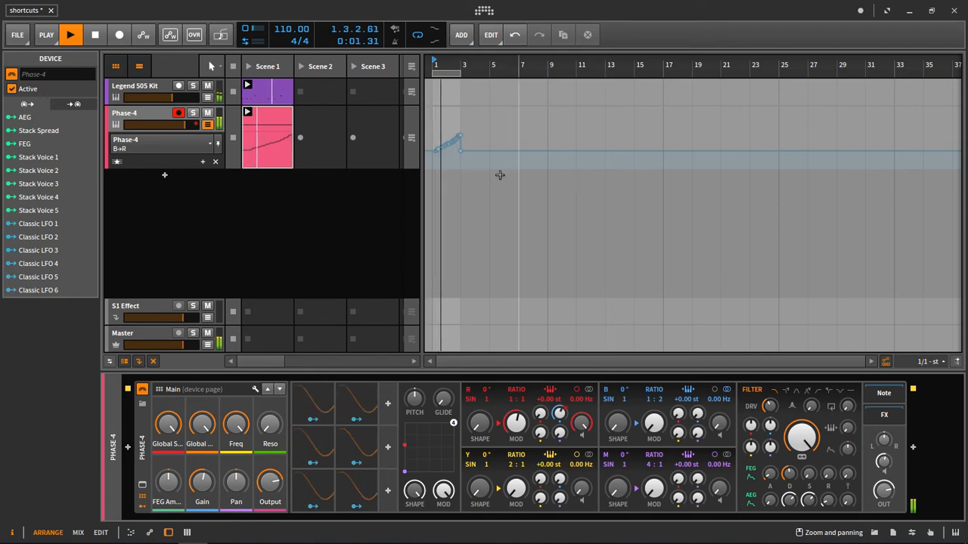
Open the Phase-4 clip in the note editor and extend its loop and its D2 note to 4.0.0.00
{"action": "left_click", "coordinate": [276, 125]}
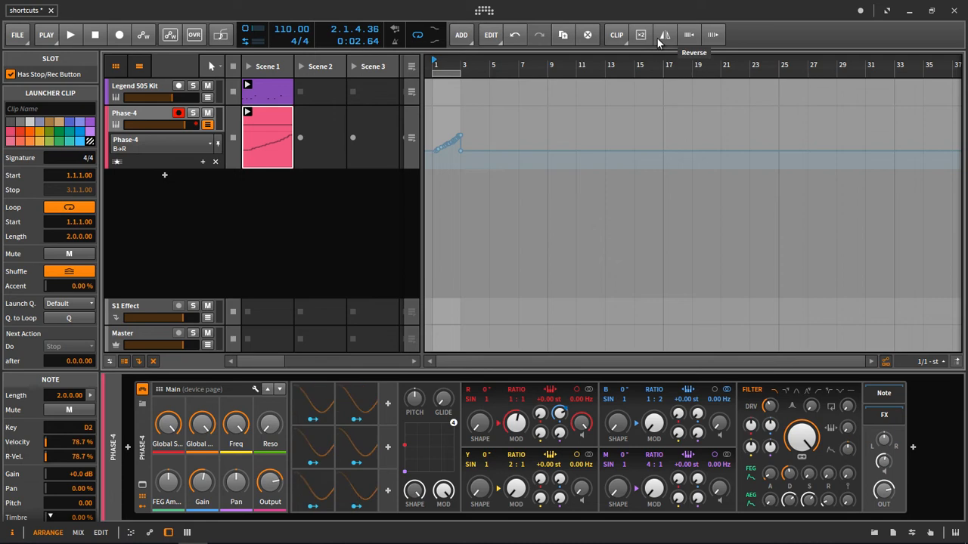
{"action": "double_click", "coordinate": [273, 123]}
{"action": "left_click_drag", "start_coordinate": [623, 357], "coordinate": [588, 372]}
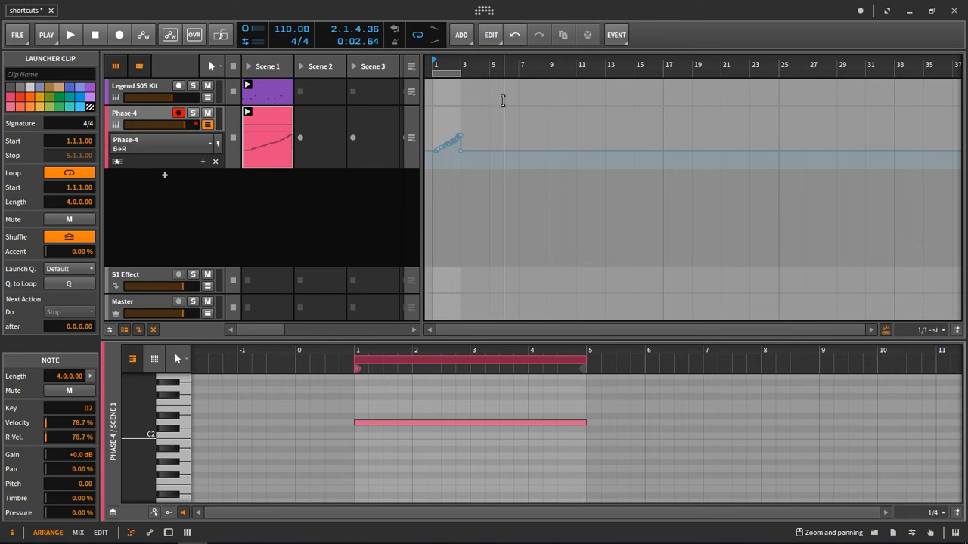
Delete the recorded B→R automation points from the Phase-4 track in the arranger, keeping the clip's automation
{"action": "left_click", "coordinate": [414, 183]}
{"action": "left_click_drag", "start_coordinate": [482, 131], "coordinate": [433, 139]}
{"action": "left_click", "coordinate": [504, 130]}
{"action": "left_click_drag", "start_coordinate": [503, 127], "coordinate": [430, 147]}
{"action": "left_click", "coordinate": [549, 131]}
{"action": "left_click_drag", "start_coordinate": [524, 158], "coordinate": [432, 133]}
{"action": "key", "text": "Delete"}
{"action": "scroll", "coordinate": [519, 153], "scroll_direction": "down", "scroll_amount": 3}
{"action": "scroll", "coordinate": [511, 148], "scroll_direction": "up", "scroll_amount": 2}
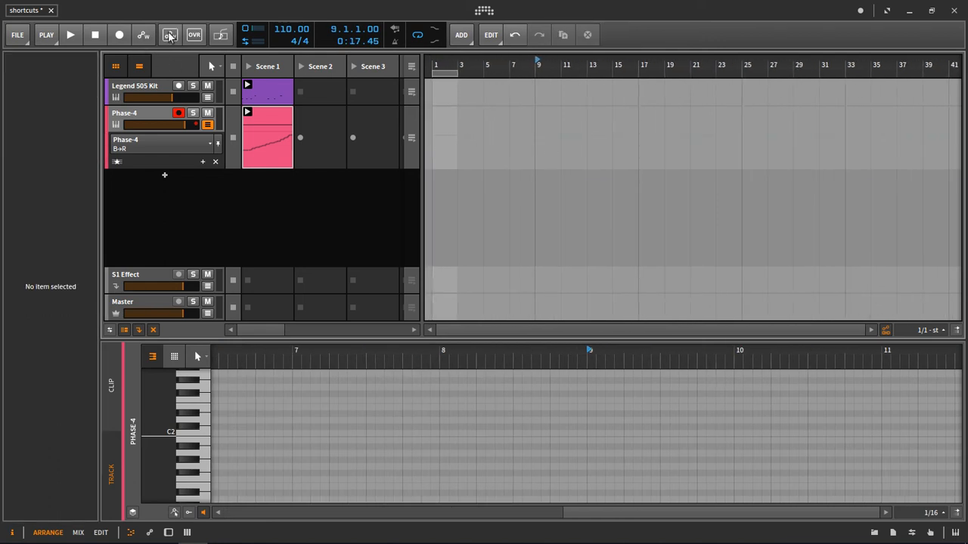
Launch the Phase-4 clip and move its last B→R automation point to 5.1.1.00 at 11.6 %
{"action": "left_click", "coordinate": [268, 120]}
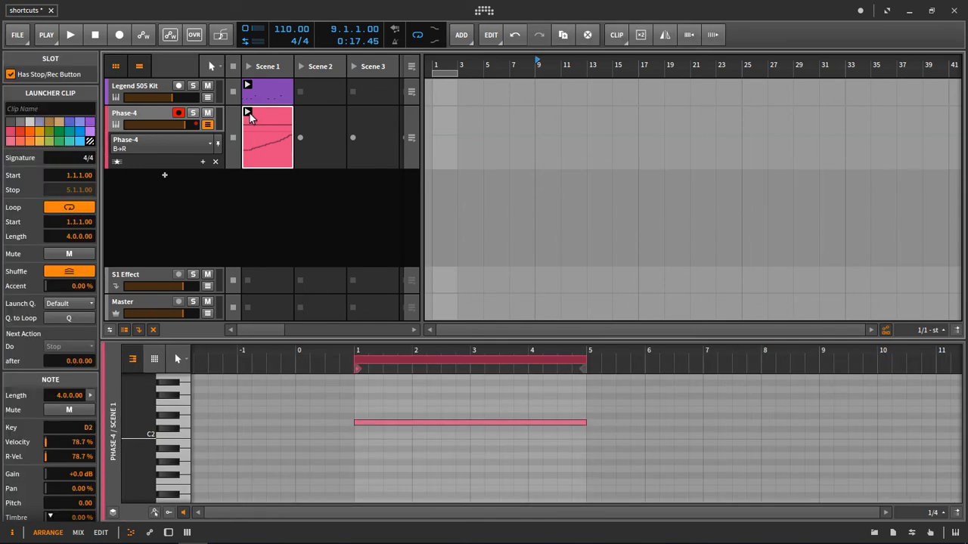
{"action": "left_click", "coordinate": [247, 112]}
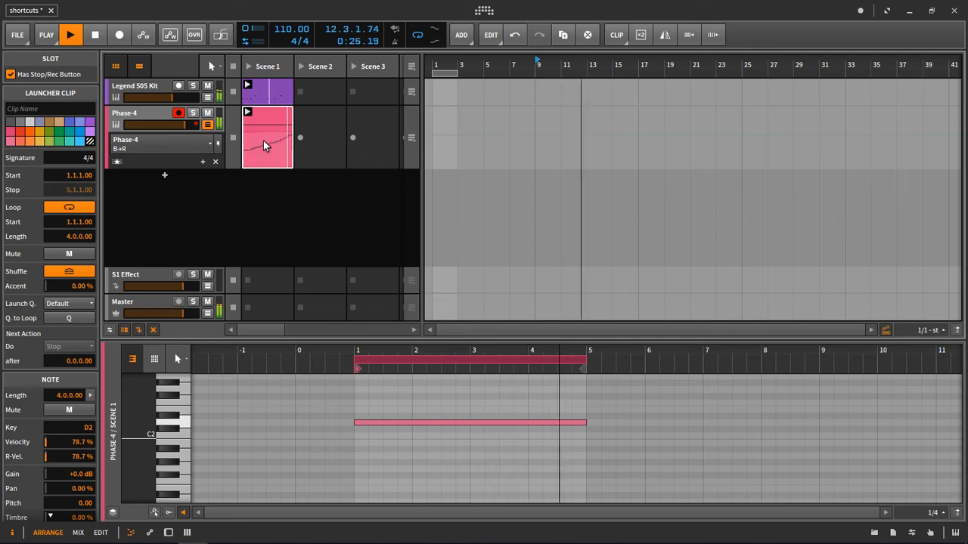
{"action": "key", "text": "a"}
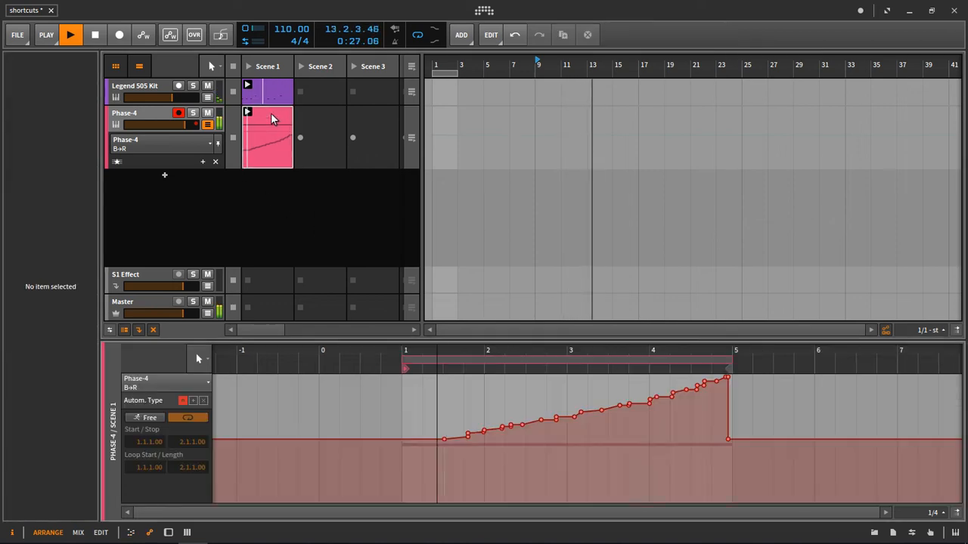
{"action": "mouse_move", "coordinate": [729, 443]}
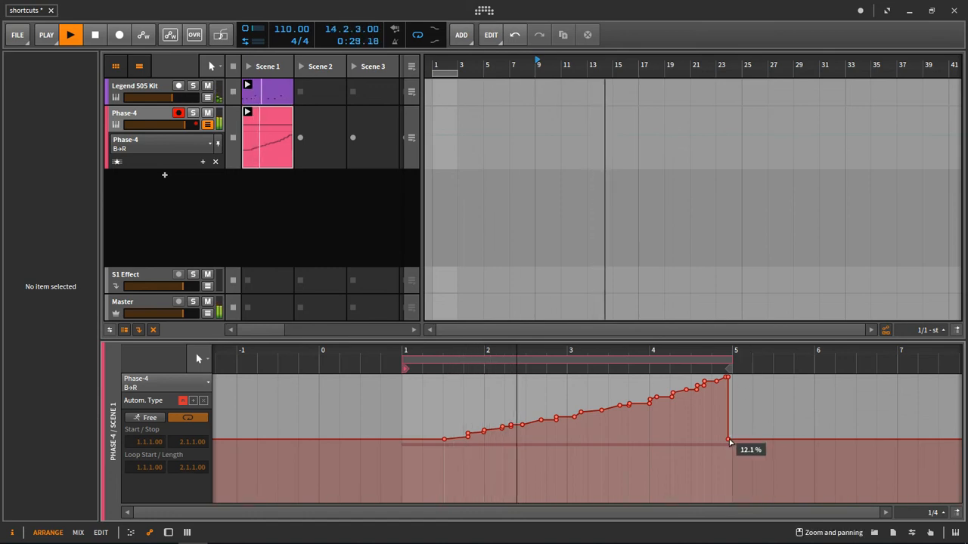
{"action": "left_click_drag", "start_coordinate": [730, 443], "coordinate": [733, 442]}
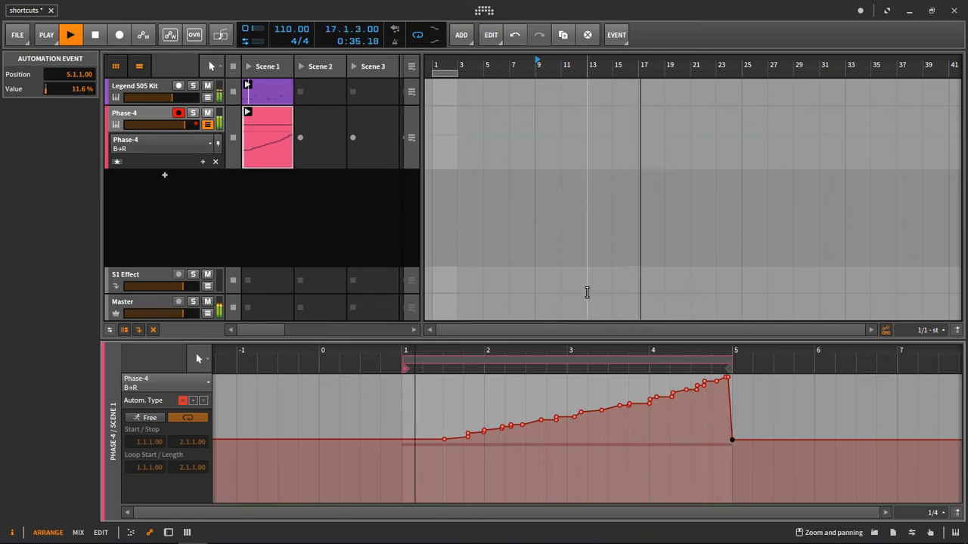
{"action": "key", "text": "space"}
In the Phase-4 device, set the B ratio to 3:2 and record B Shape automation during playback
{"action": "key", "text": "d"}
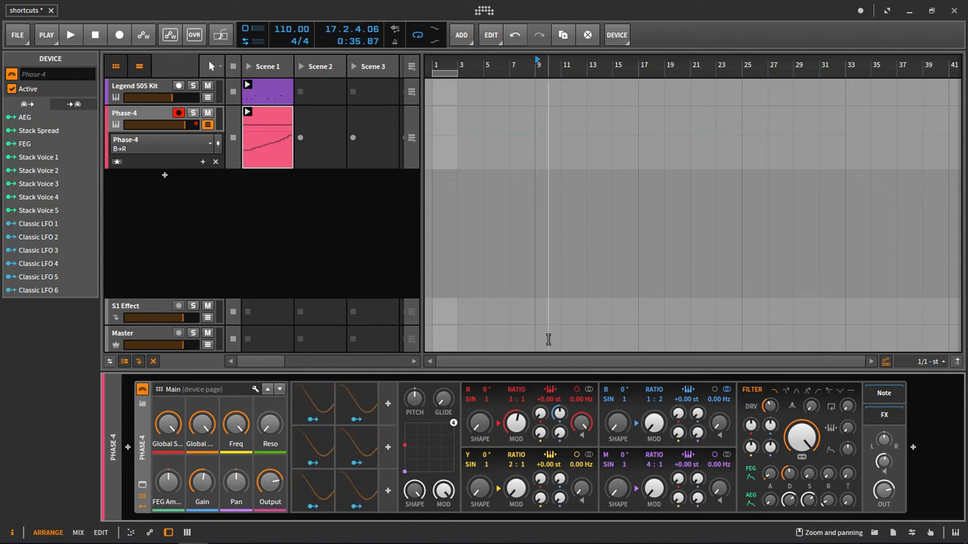
{"action": "key", "text": "space"}
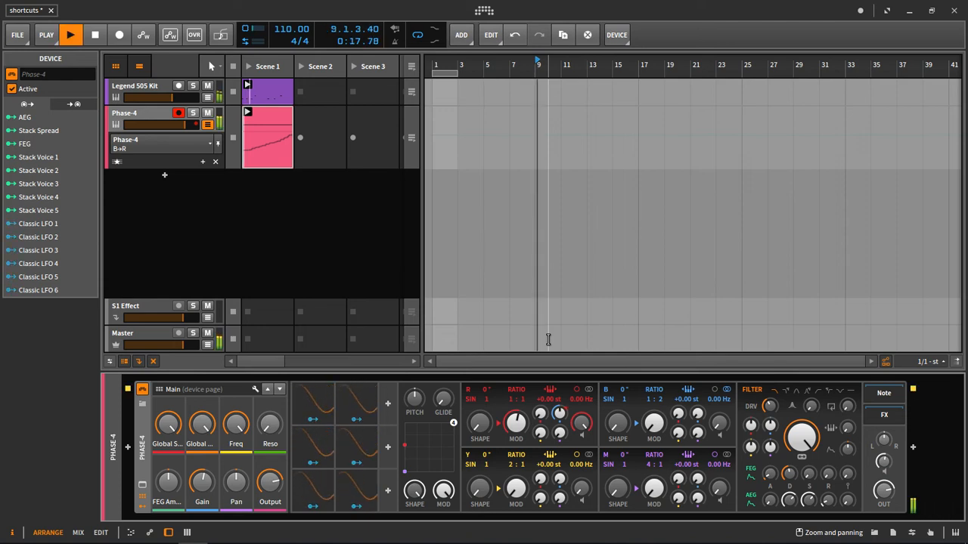
{"action": "left_click_drag", "start_coordinate": [649, 404], "coordinate": [649, 388]}
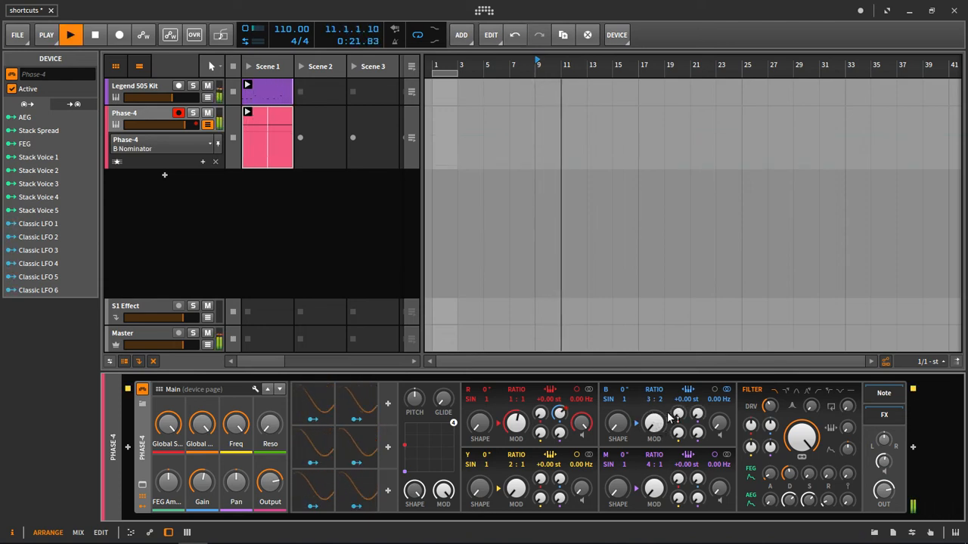
{"action": "left_click_drag", "start_coordinate": [625, 429], "coordinate": [618, 420]}
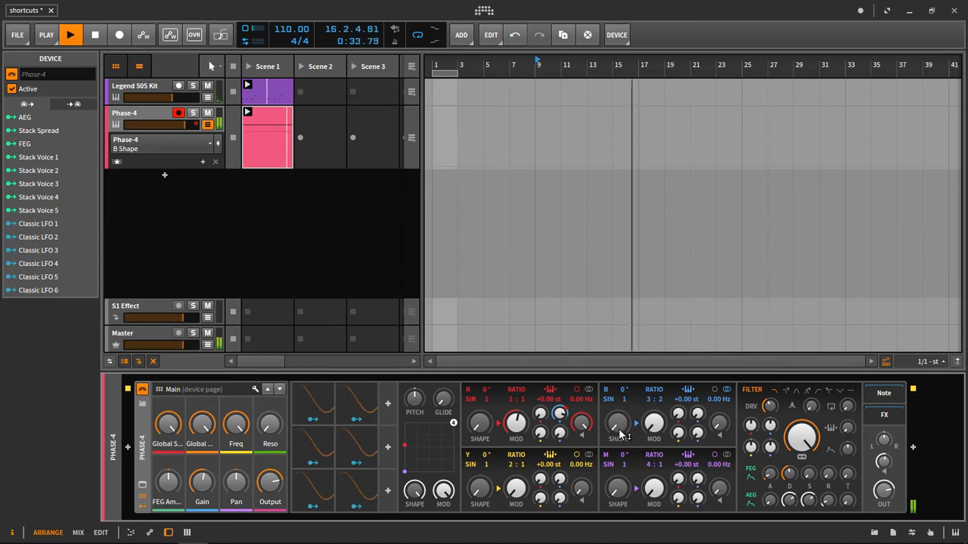
{"action": "mouse_move", "coordinate": [619, 426]}
{"action": "left_mouse_down"}
{"action": "mouse_move", "coordinate": [619, 357]}
{"action": "mouse_move", "coordinate": [619, 428]}
{"action": "left_mouse_up"}
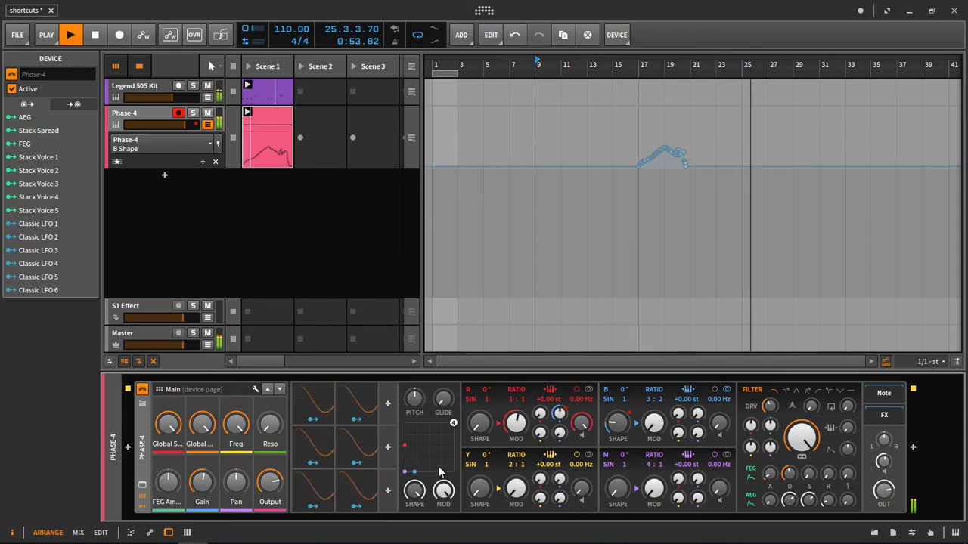
Lower Phase-4's Global Modulation and record a rising R Shape automation while the clips play
{"action": "left_click", "coordinate": [443, 490]}
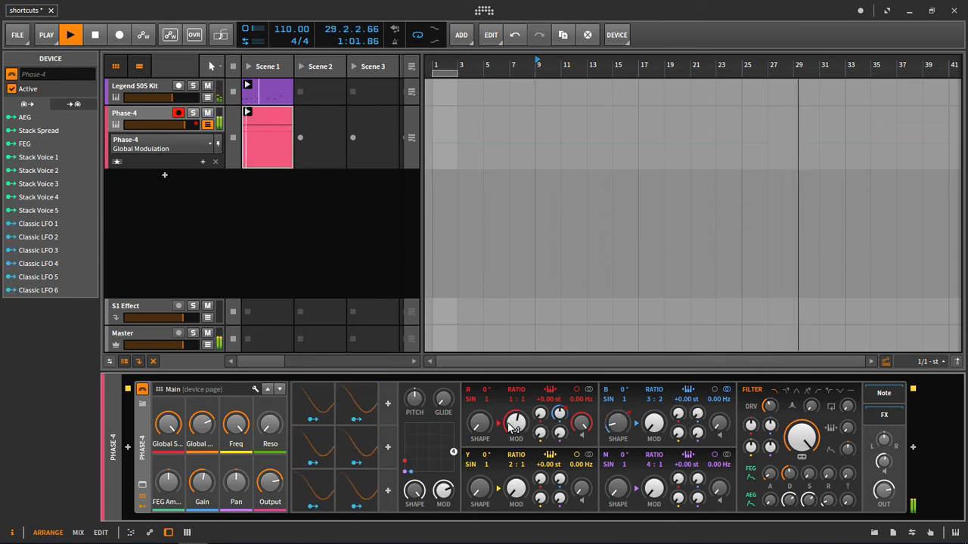
{"action": "mouse_move", "coordinate": [480, 426]}
{"action": "left_mouse_down"}
{"action": "mouse_move", "coordinate": [480, 397]}
{"action": "mouse_move", "coordinate": [480, 417]}
{"action": "left_mouse_up"}
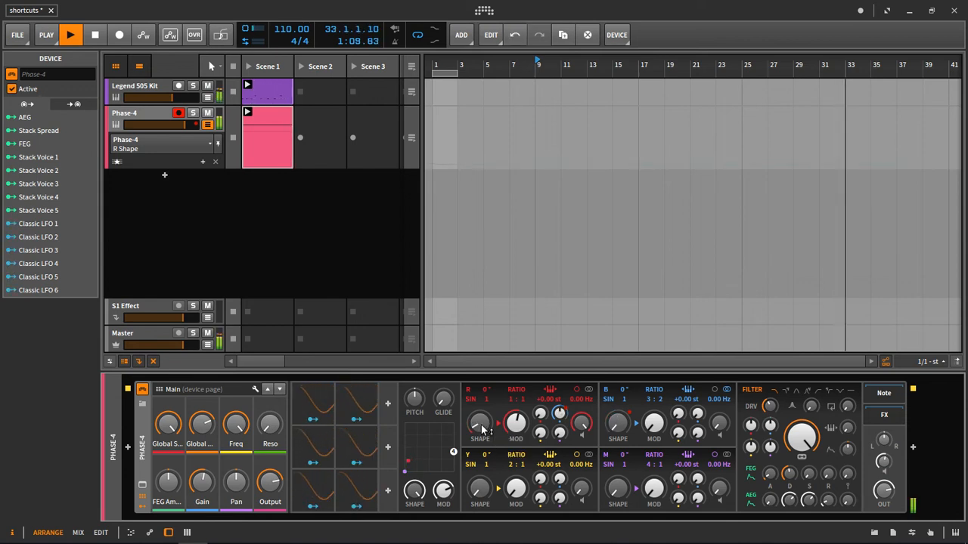
{"action": "left_click_drag", "start_coordinate": [481, 427], "coordinate": [482, 410]}
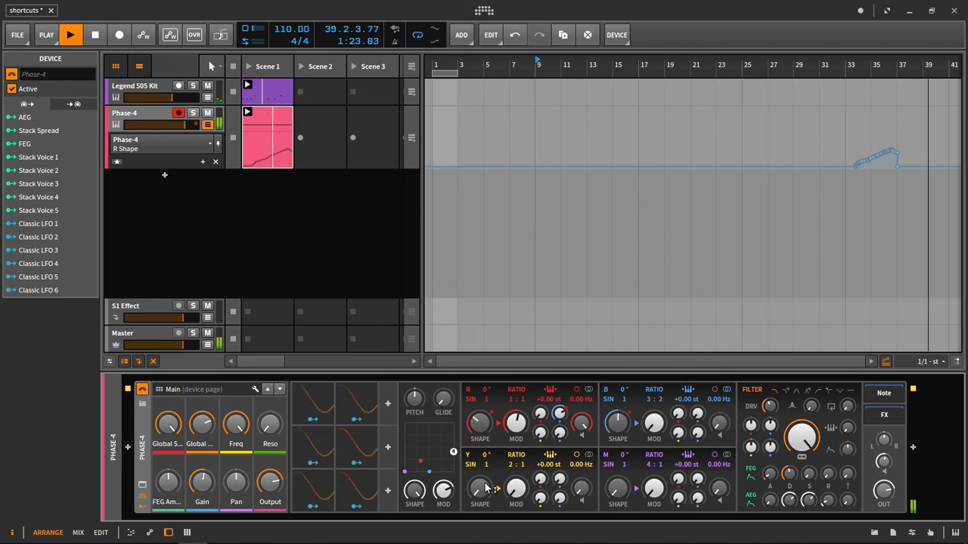
Set Phase-4's Y ratio to 6:1, adjust Y Shape, and record a rising and falling Y→R automation into the clip
{"action": "left_click_drag", "start_coordinate": [560, 432], "coordinate": [560, 433]}
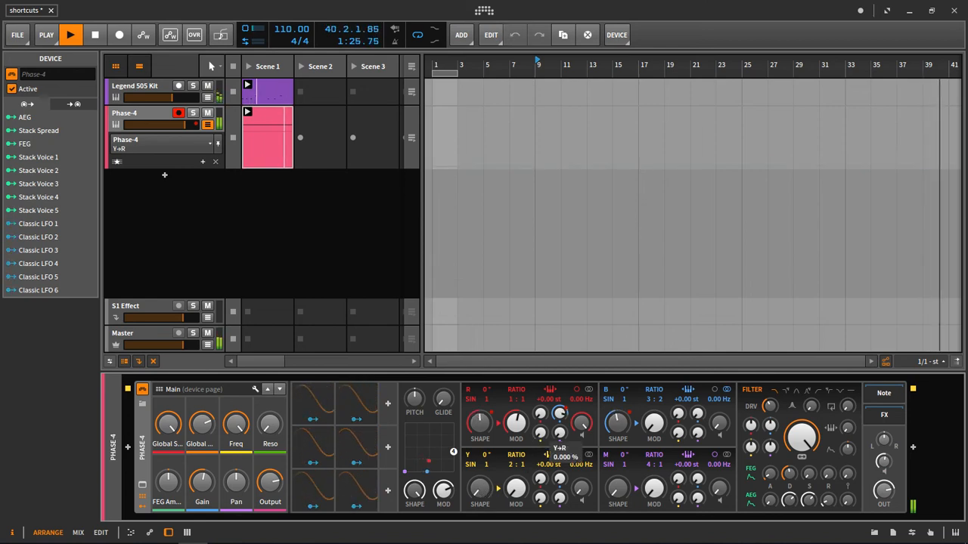
{"action": "left_click", "coordinate": [540, 497]}
{"action": "mouse_move", "coordinate": [516, 488]}
{"action": "left_mouse_down"}
{"action": "mouse_move", "coordinate": [515, 438]}
{"action": "mouse_move", "coordinate": [516, 490]}
{"action": "mouse_move", "coordinate": [479, 477]}
{"action": "mouse_move", "coordinate": [518, 472]}
{"action": "mouse_move", "coordinate": [511, 450]}
{"action": "mouse_move", "coordinate": [513, 470]}
{"action": "left_mouse_up"}
{"action": "mouse_move", "coordinate": [542, 437]}
{"action": "left_mouse_down"}
{"action": "mouse_move", "coordinate": [542, 417]}
{"action": "mouse_move", "coordinate": [541, 437]}
{"action": "left_mouse_up"}
{"action": "key", "text": "a"}
{"action": "key", "text": "w"}
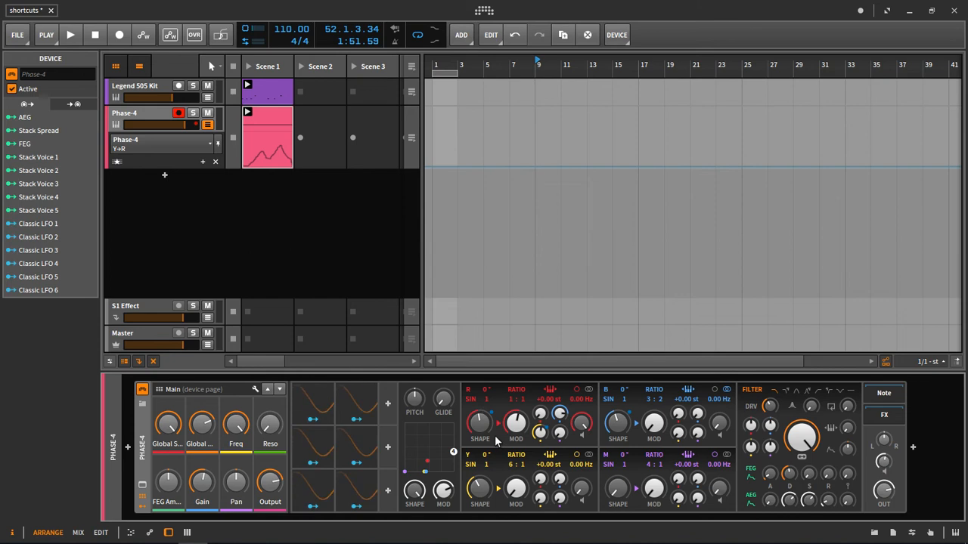
Show all of Phase-4's automated parameters as separate lanes and play the clips briefly
{"action": "mouse_move", "coordinate": [485, 437]}
{"action": "left_click", "coordinate": [208, 126]}
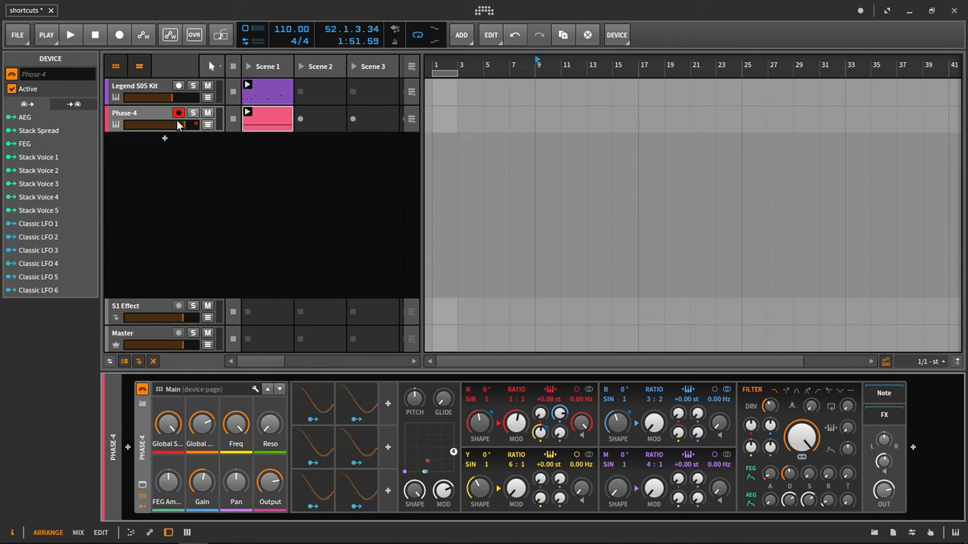
{"action": "left_click", "coordinate": [208, 126]}
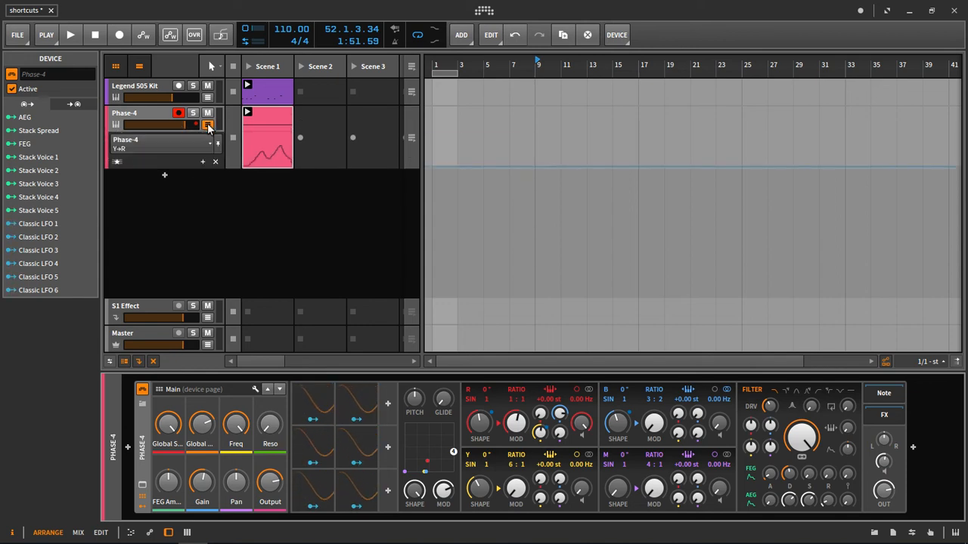
{"action": "left_click", "coordinate": [117, 163]}
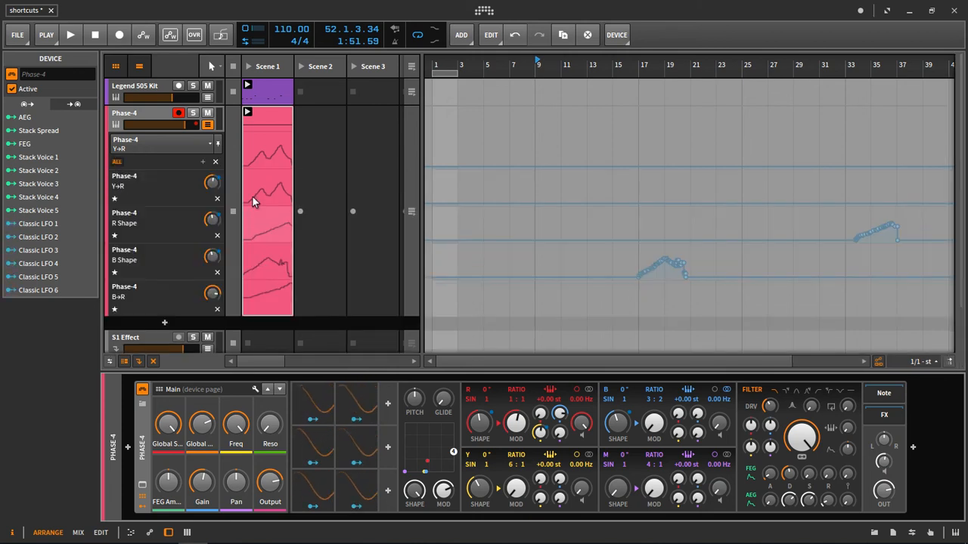
{"action": "key", "text": "space"}
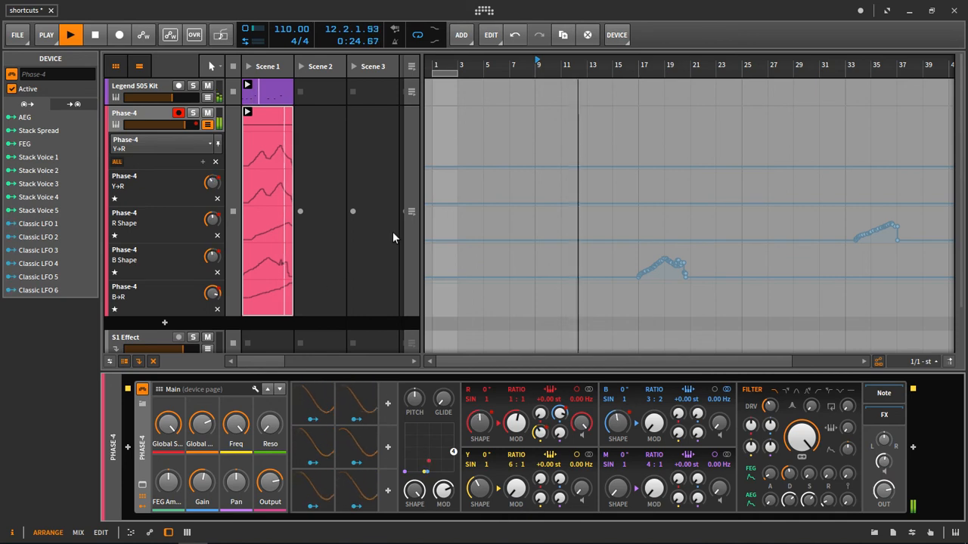
{"action": "key", "text": "space"}
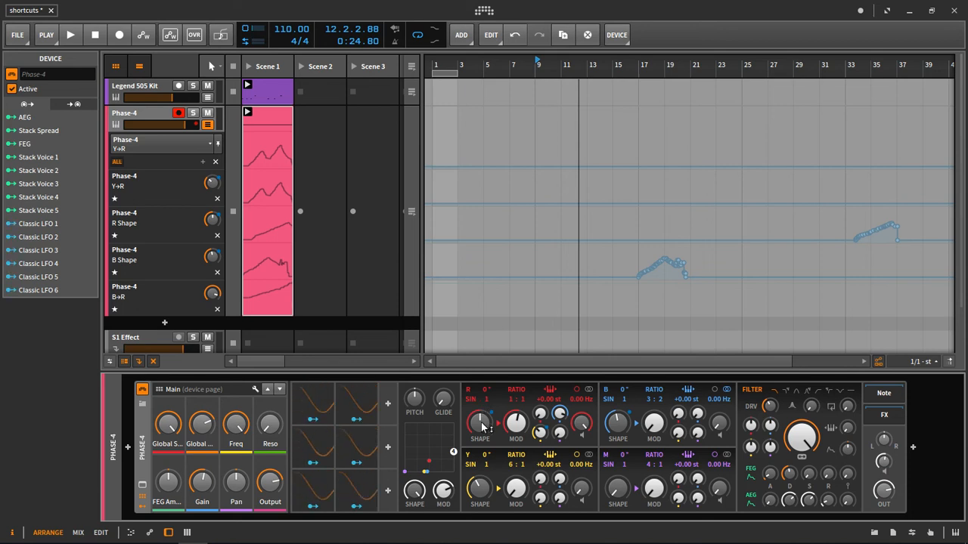
Move Phase-4's R Shape knob by hand with playback stopped and enable both automation write toggles
{"action": "left_click_drag", "start_coordinate": [480, 434], "coordinate": [481, 420]}
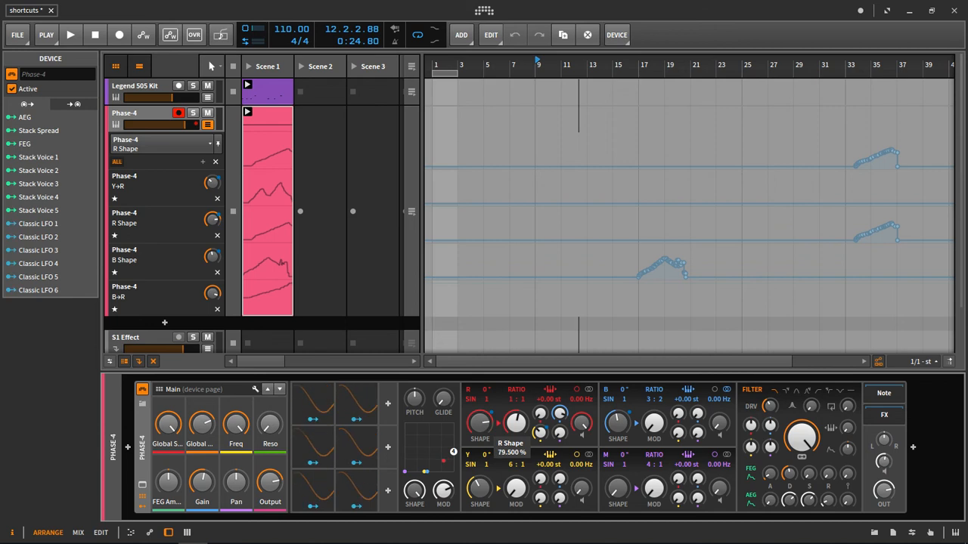
{"action": "left_click_drag", "start_coordinate": [481, 420], "coordinate": [480, 433]}
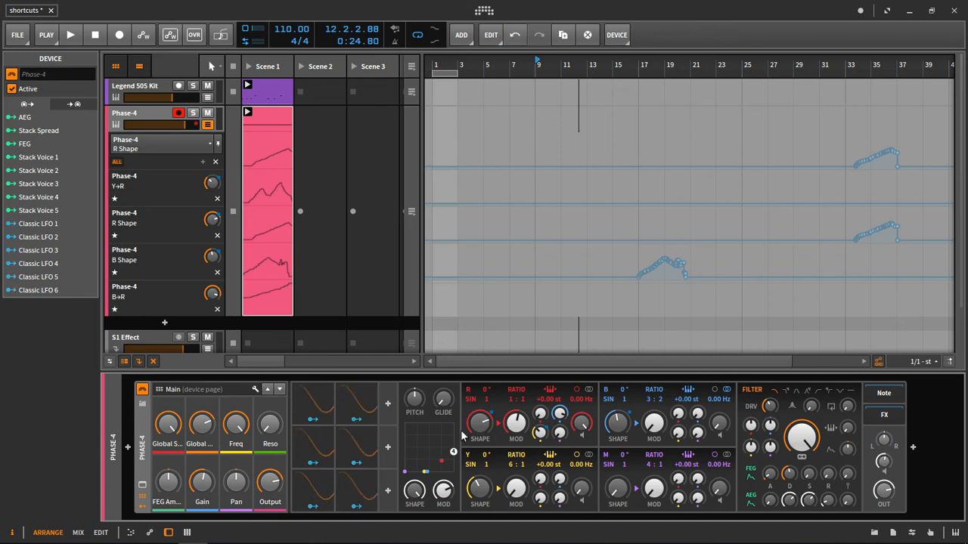
{"action": "mouse_move", "coordinate": [471, 431]}
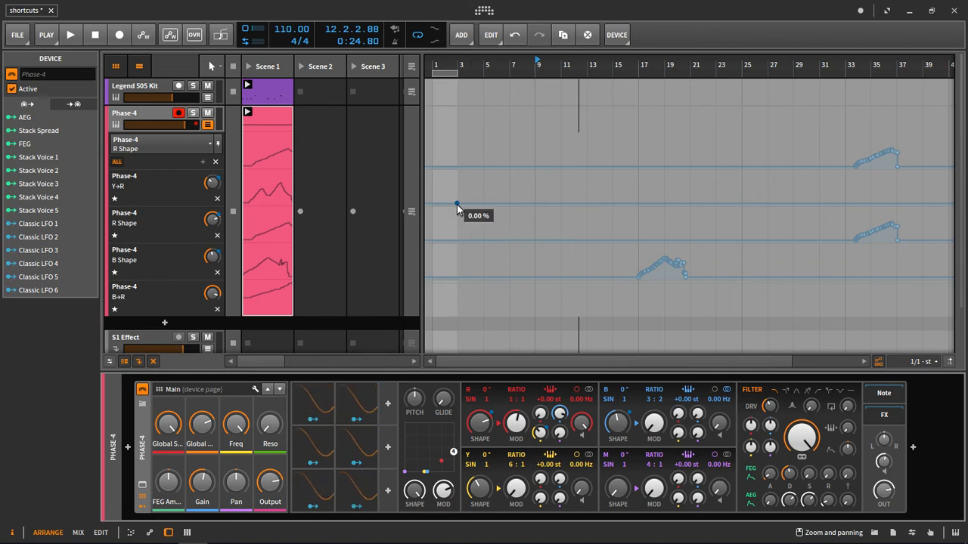
{"action": "key", "text": "w"}
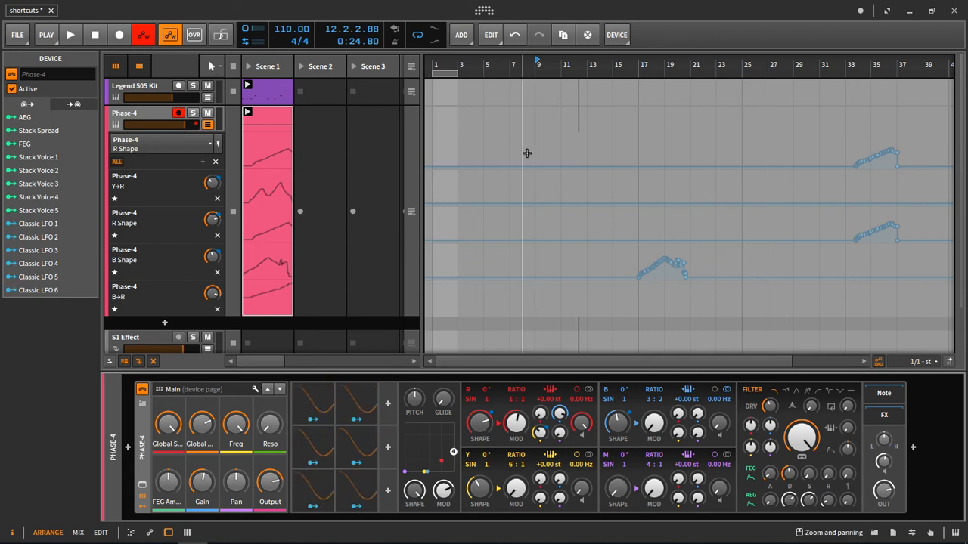
Turn off both automation write toggles and hide Phase-4's automation lanes
{"action": "key", "text": "w"}
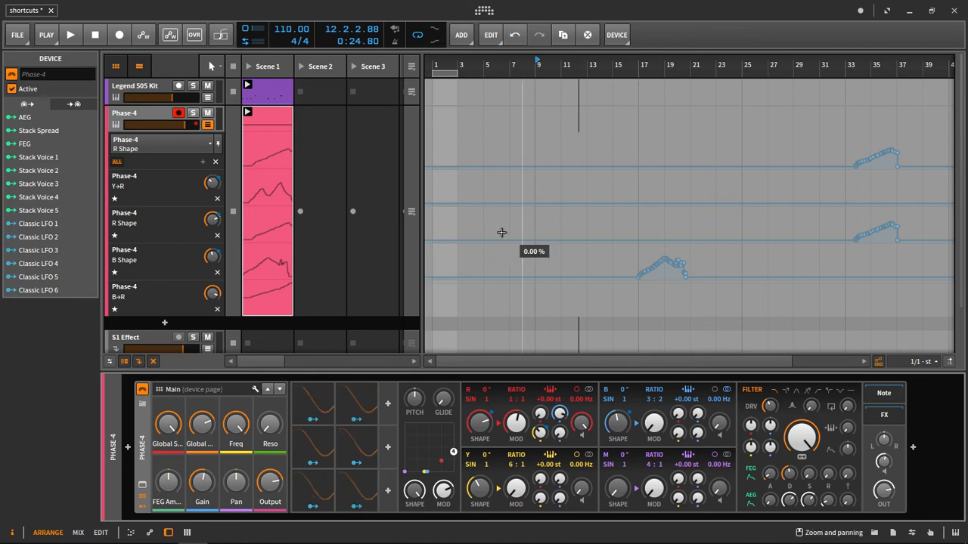
{"action": "left_click", "coordinate": [207, 125]}
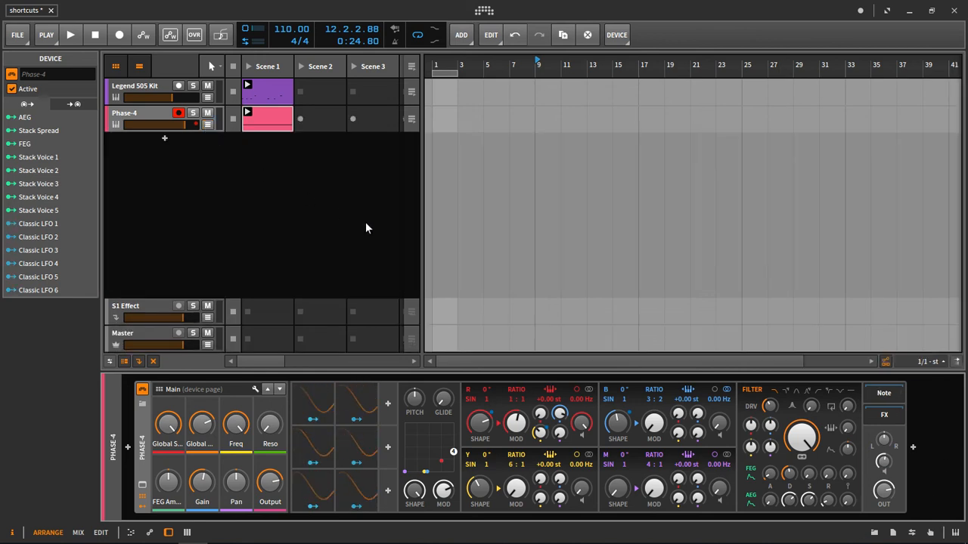
Duplicate the Phase-4 track and launch the duplicate's Scene 1 clip
{"action": "left_click", "coordinate": [126, 115]}
{"action": "left_click_drag", "start_coordinate": [139, 153], "coordinate": [142, 145]}
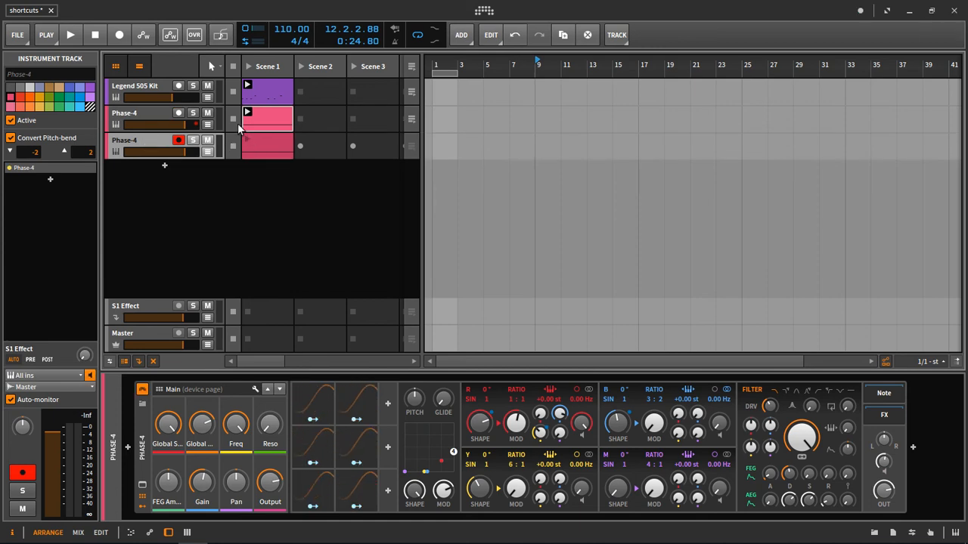
{"action": "left_click", "coordinate": [247, 143]}
Change the duplicate's sound: R to HALF 2, Y to DBL 2 at ratio 12:1, filter resonance 32 %, and a lower filter frequency
{"action": "left_click", "coordinate": [480, 424]}
{"action": "left_click_drag", "start_coordinate": [484, 430], "coordinate": [486, 409]}
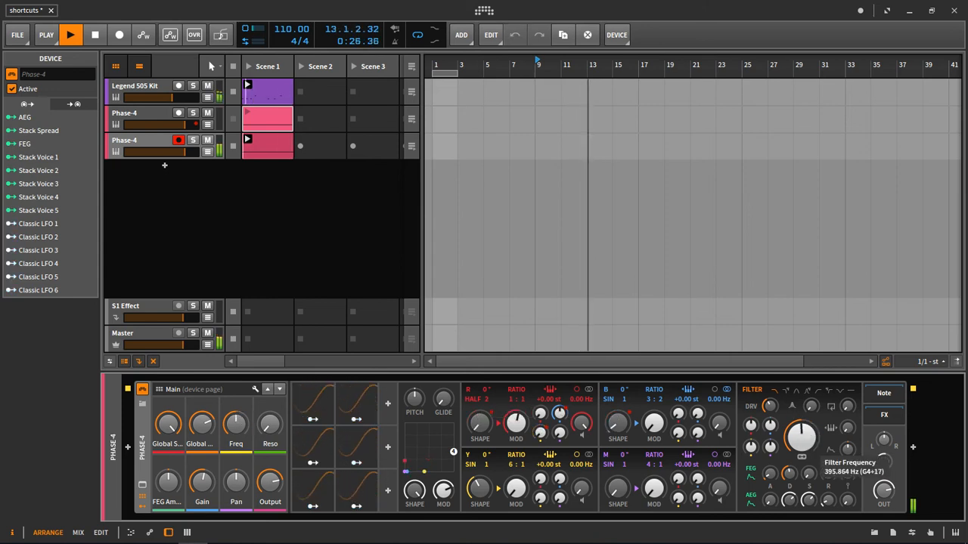
{"action": "left_click_drag", "start_coordinate": [810, 407], "coordinate": [810, 389]}
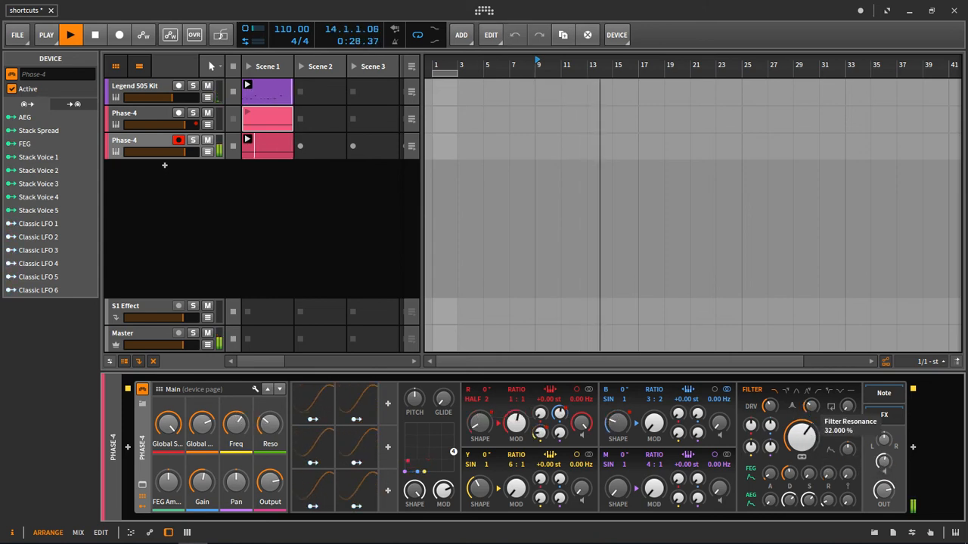
{"action": "left_click_drag", "start_coordinate": [794, 432], "coordinate": [773, 401]}
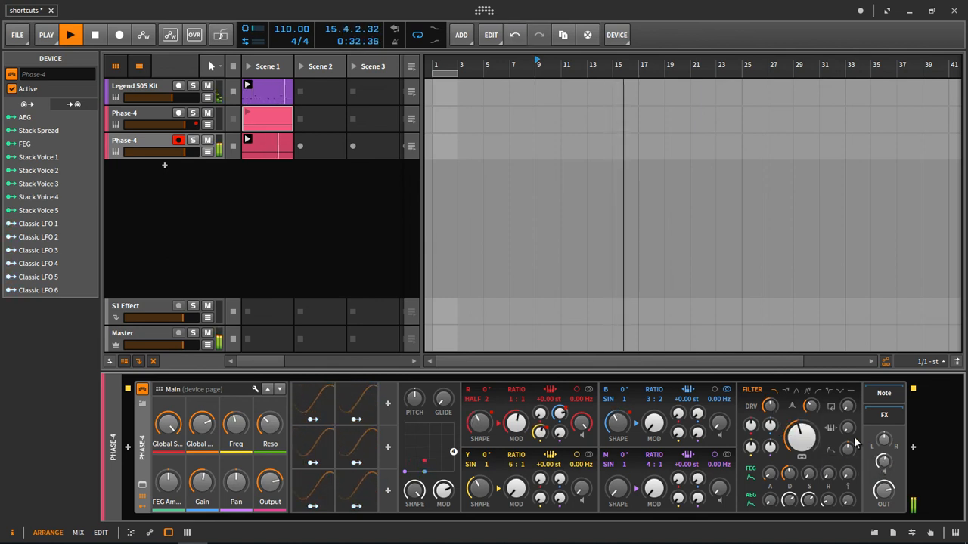
{"action": "left_click_drag", "start_coordinate": [814, 502], "coordinate": [814, 489]}
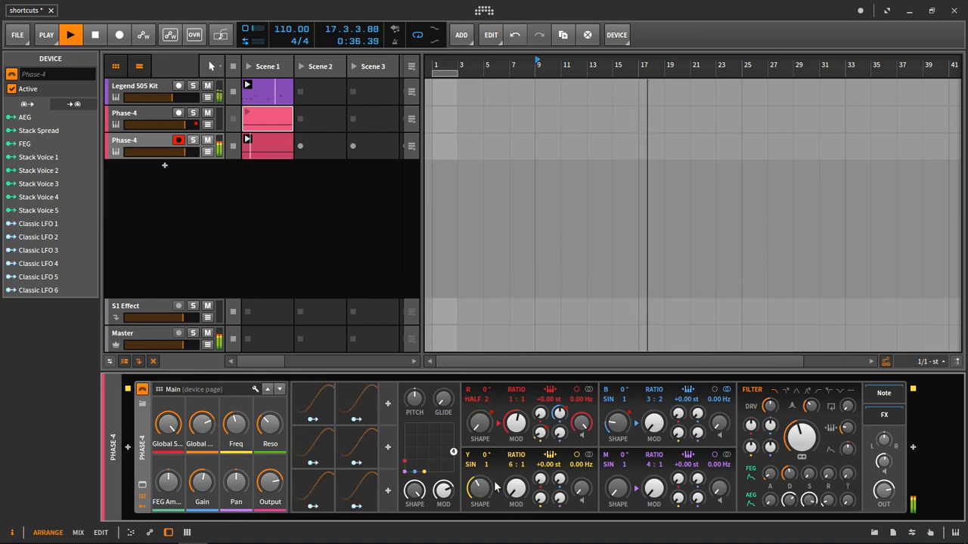
{"action": "left_click_drag", "start_coordinate": [489, 466], "coordinate": [510, 448]}
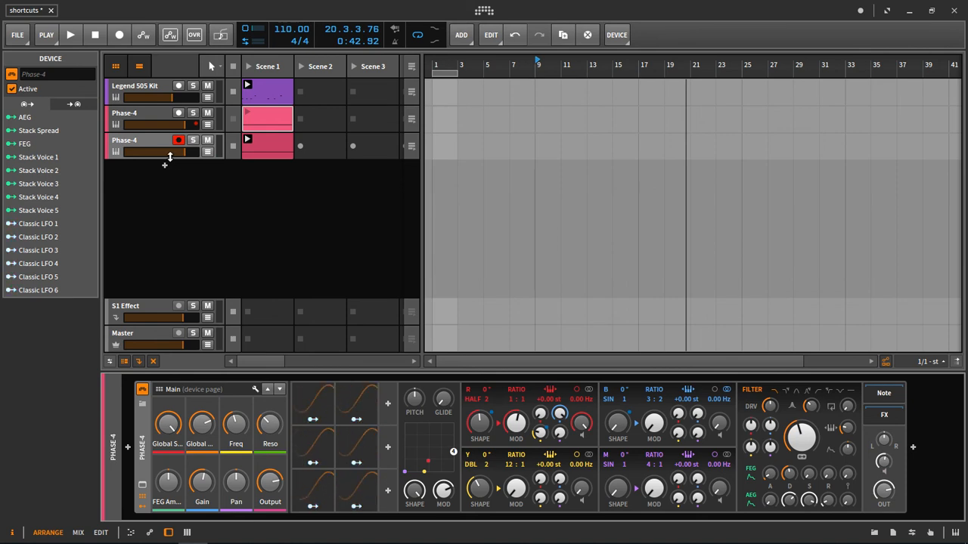
Solo the duplicate Phase-4 track and play both Phase-4 clips together with the drum clip stopped
{"action": "left_click", "coordinate": [152, 109]}
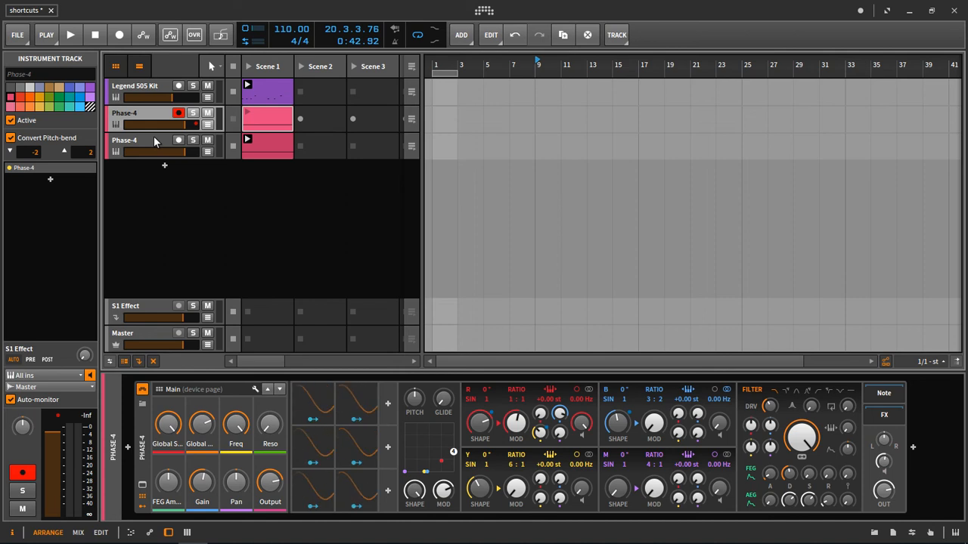
{"action": "key", "text": "space"}
{"action": "left_click", "coordinate": [193, 140]}
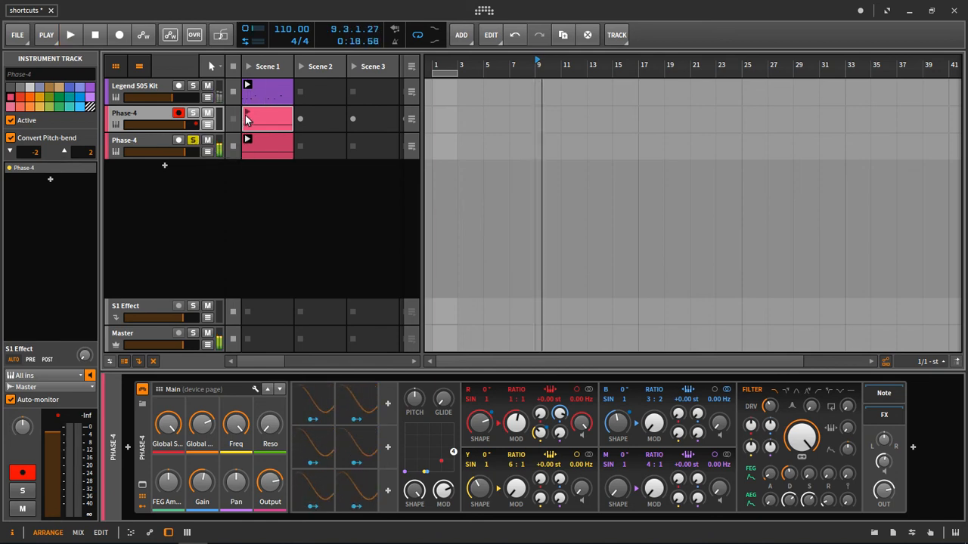
{"action": "left_click", "coordinate": [247, 113]}
{"action": "key", "text": "space"}
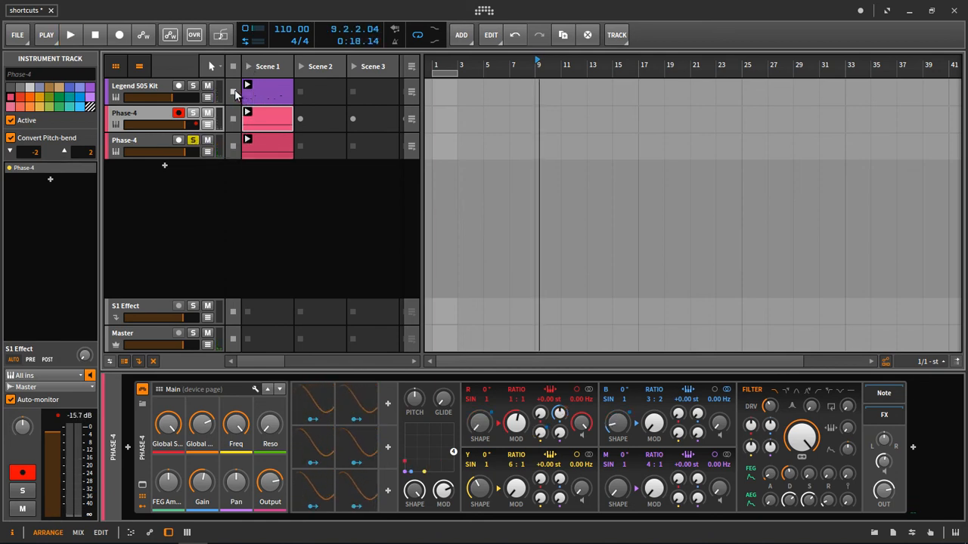
{"action": "key", "text": "space"}
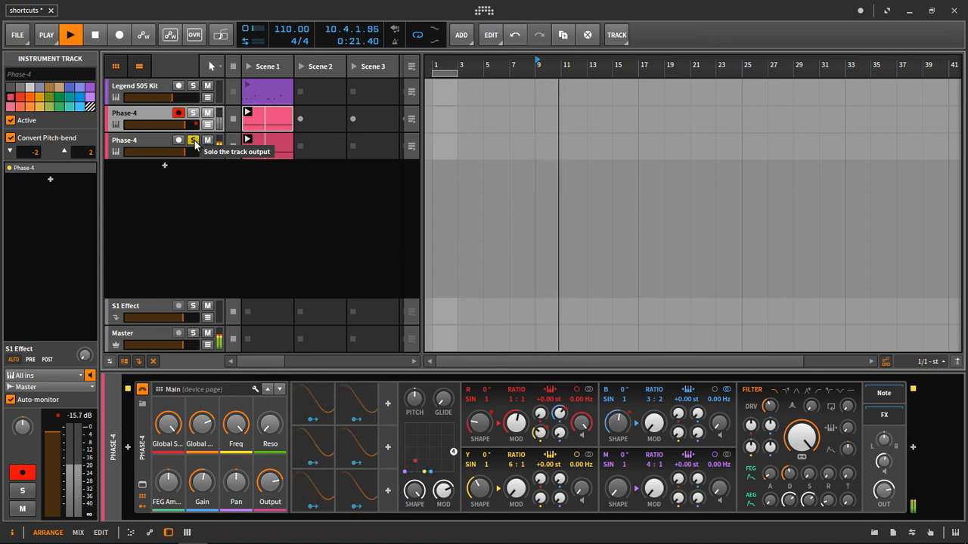
Compare the two Phase-4 tracks by switching the solo between them during playback, stop, and clear the solo
{"action": "left_click", "coordinate": [193, 112]}
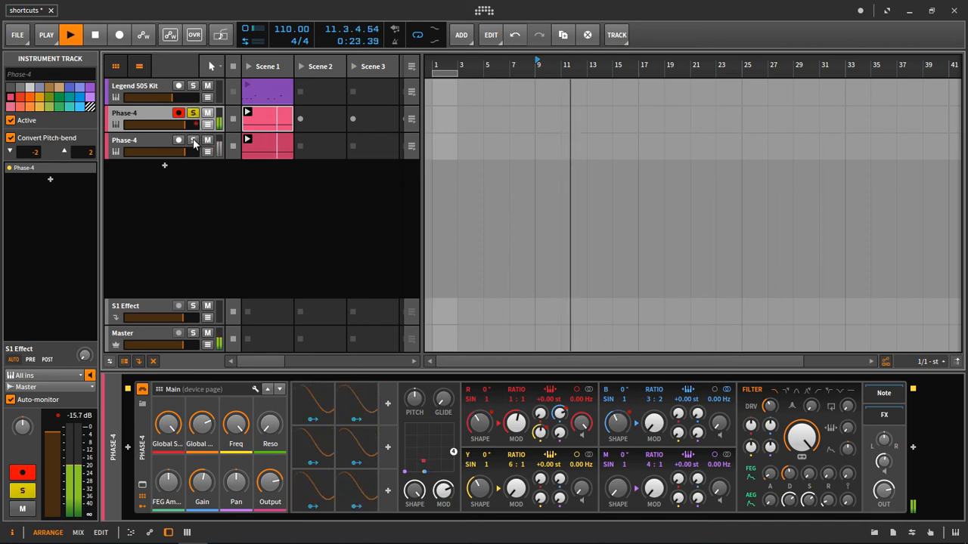
{"action": "left_click", "coordinate": [193, 140], "text": "ctrl"}
{"action": "left_click", "coordinate": [193, 114]}
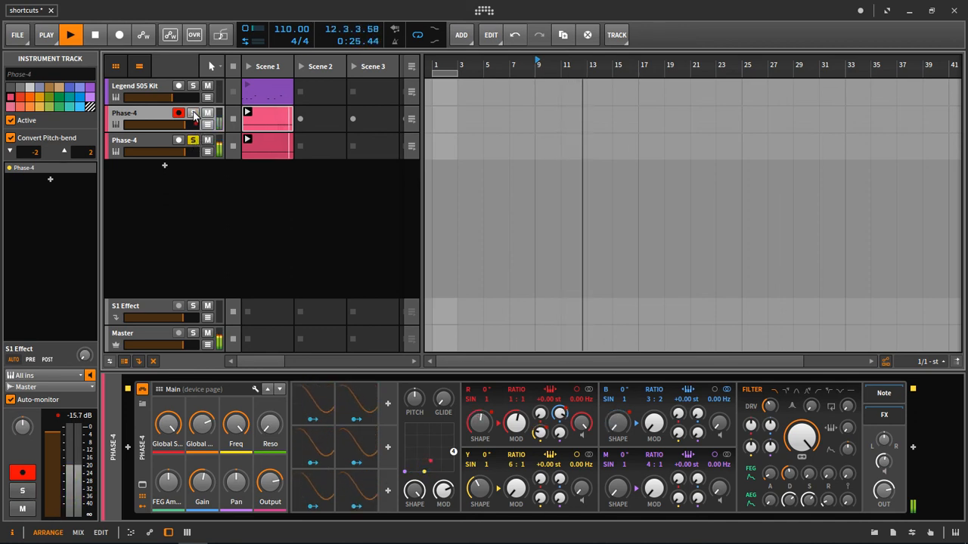
{"action": "key", "text": "space"}
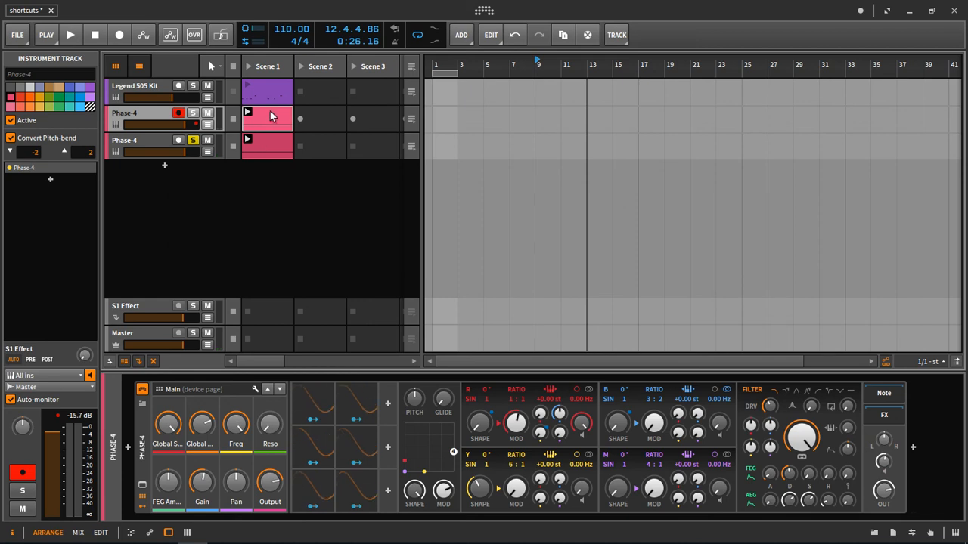
{"action": "left_click", "coordinate": [192, 141]}
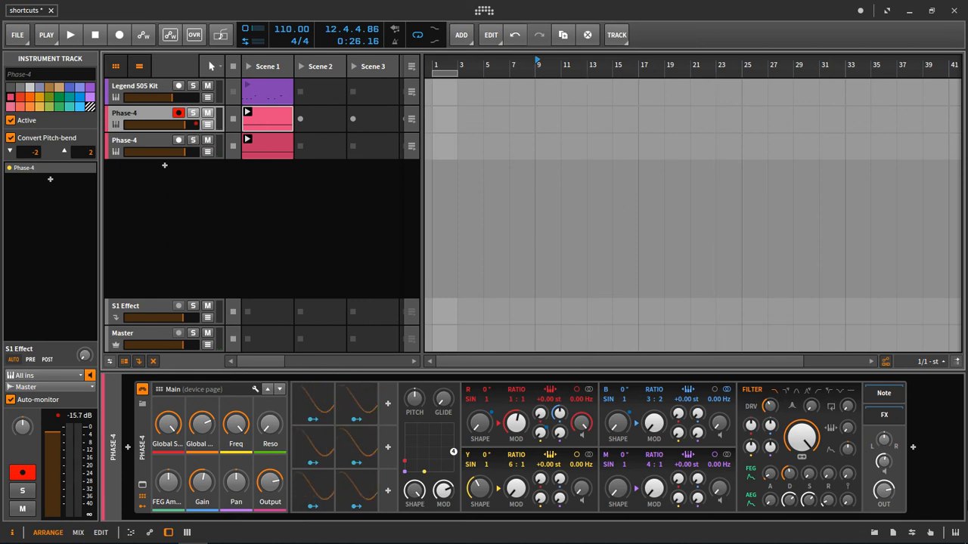
Map the solo toggles of both Phase-4 tracks to the computer keyboard's 1 key
{"action": "left_click", "coordinate": [931, 533]}
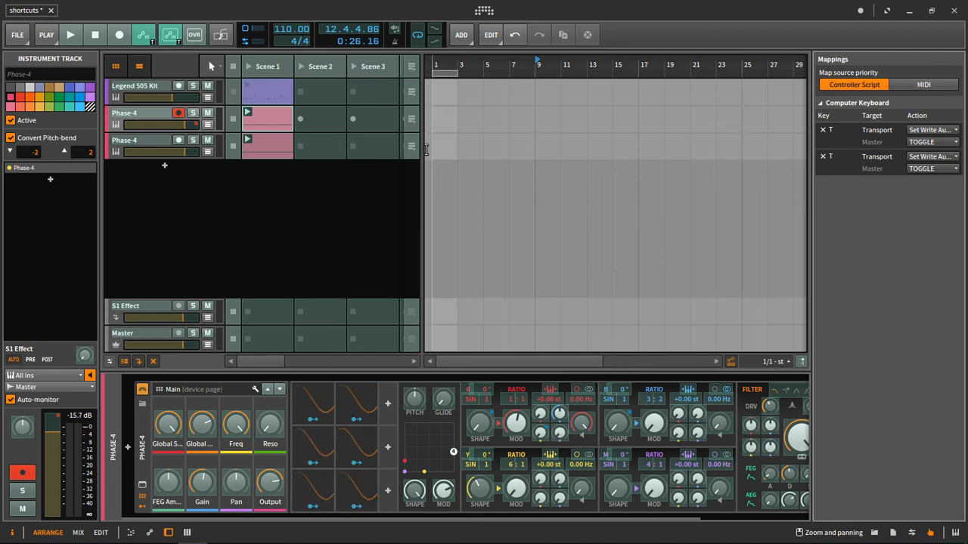
{"action": "left_click", "coordinate": [193, 114]}
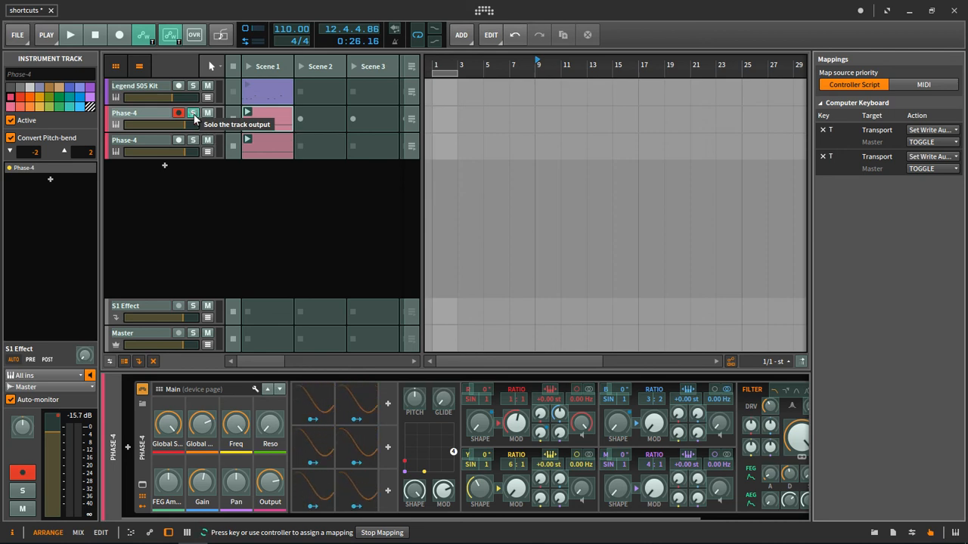
{"action": "key", "text": "i"}
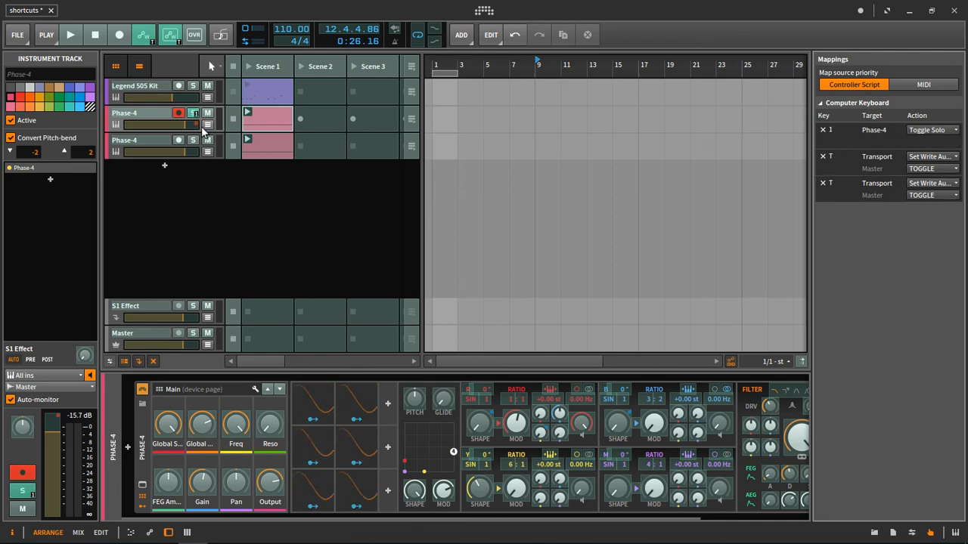
{"action": "left_click", "coordinate": [195, 142]}
{"action": "key", "text": "i"}
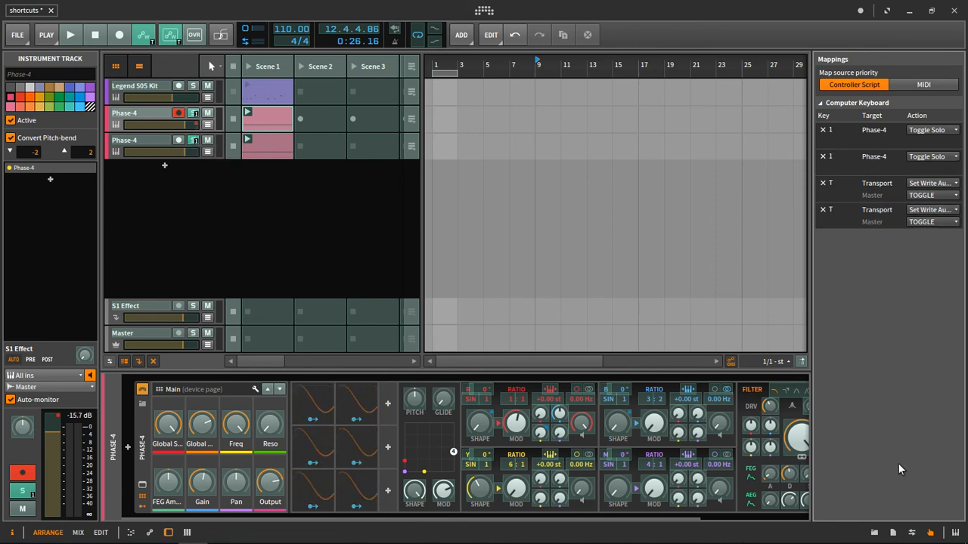
{"action": "left_click", "coordinate": [930, 532]}
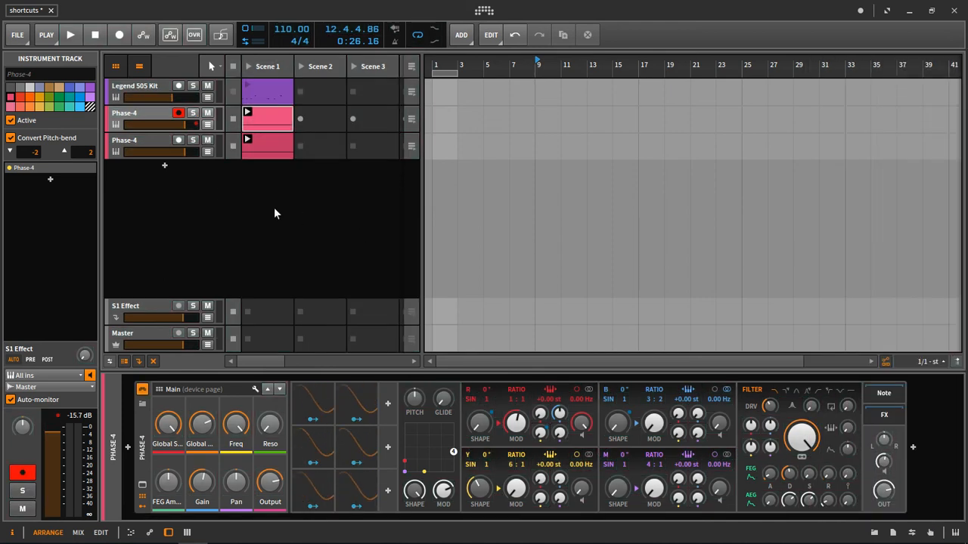
Solo one Phase-4 track and flip the solo repeatedly between both with the mapped key, including during playback
{"action": "key", "text": "s"}
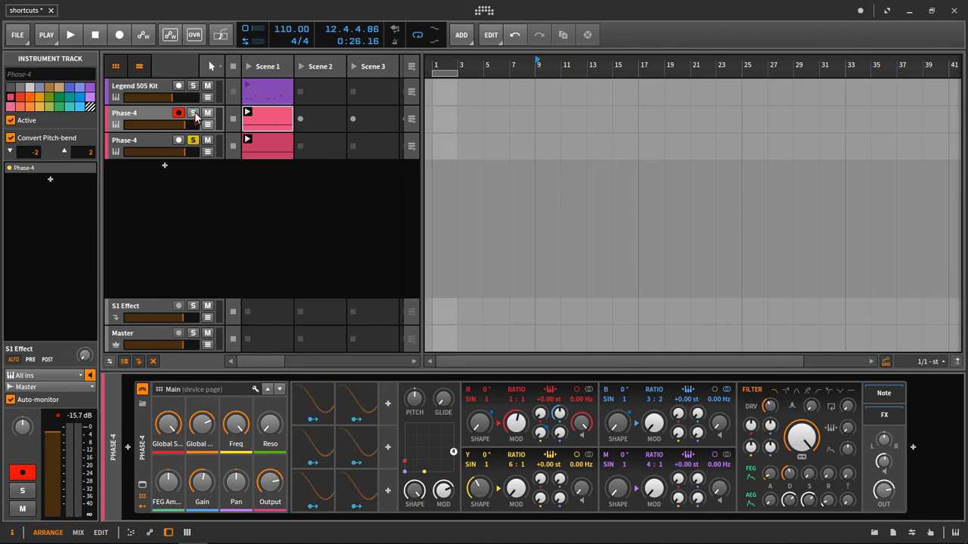
{"action": "key", "text": "s"}
{"action": "key", "text": "s"}
{"action": "key", "text": "s"}
{"action": "key", "text": "s"}
{"action": "key", "text": "s"}
{"action": "key", "text": "s"}
{"action": "key", "text": "space"}
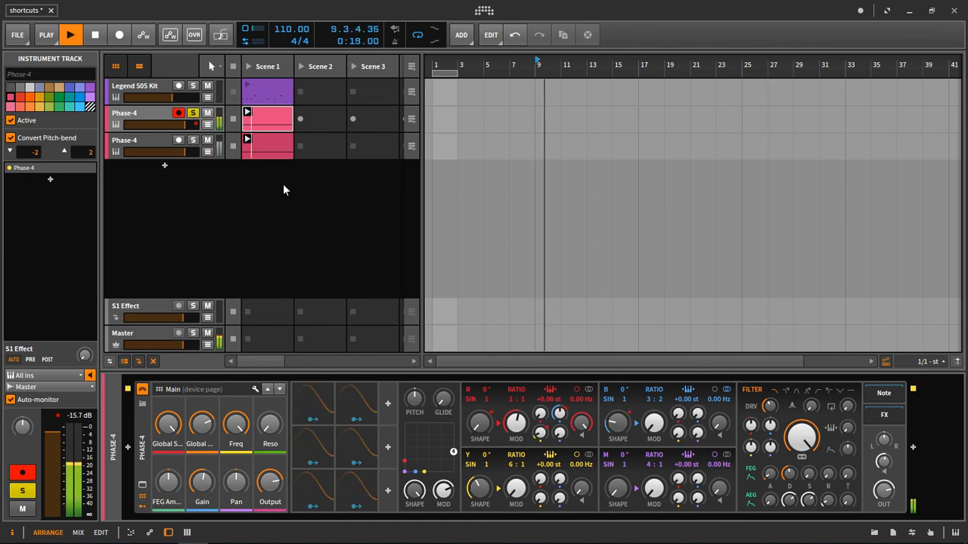
{"action": "key", "text": "s"}
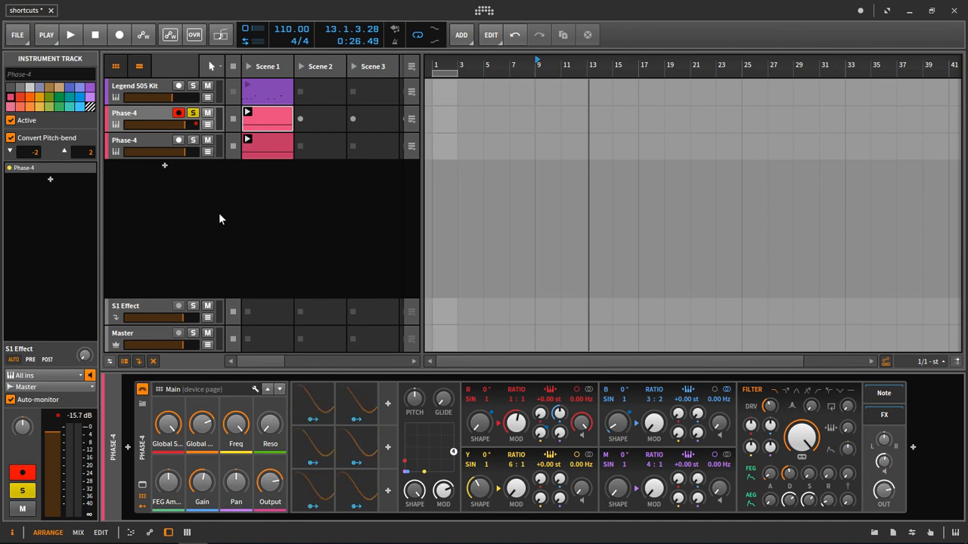
Select the duplicate Phase-4 track and swap the solo back and forth between both Phase-4 tracks with playback stopped
{"action": "left_click", "coordinate": [136, 115]}
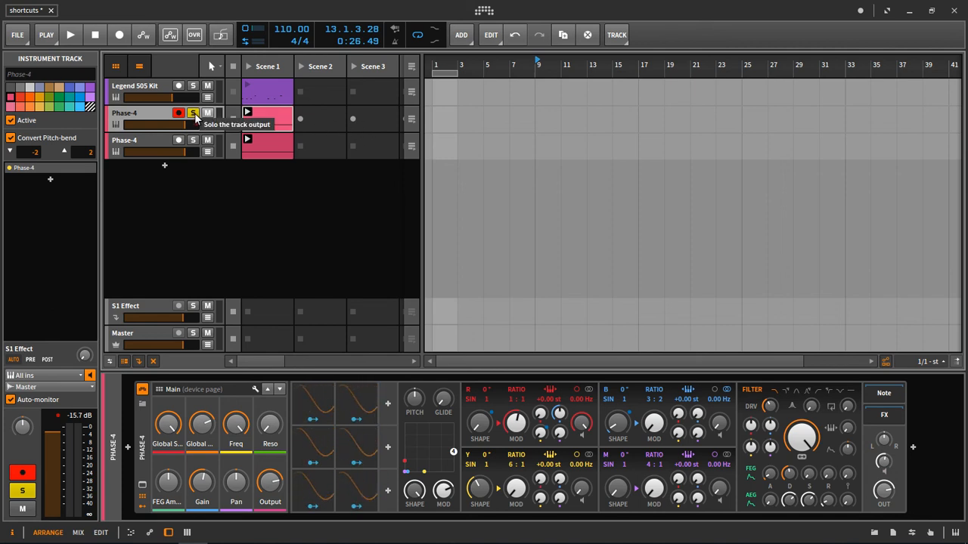
{"action": "left_click", "coordinate": [123, 145]}
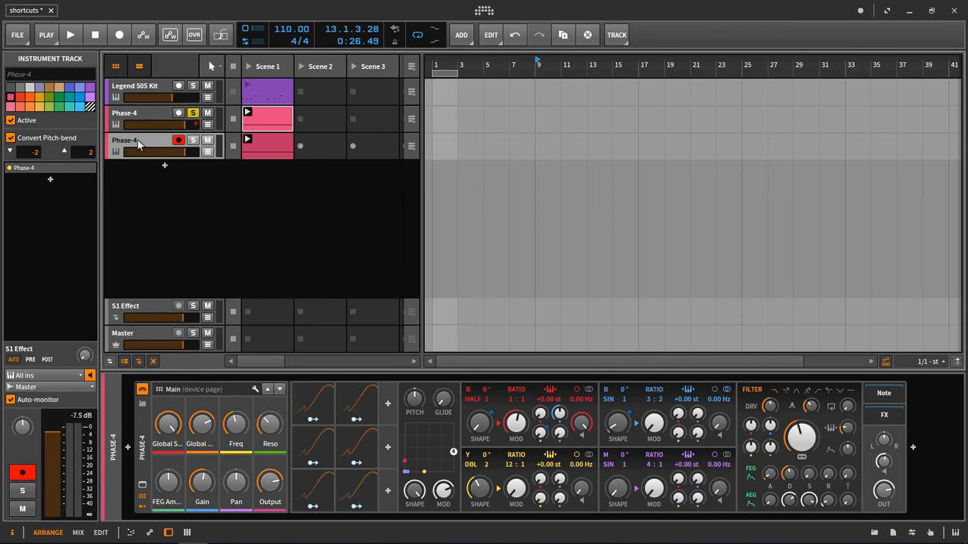
{"action": "left_click", "coordinate": [194, 141]}
{"action": "left_click", "coordinate": [194, 140]}
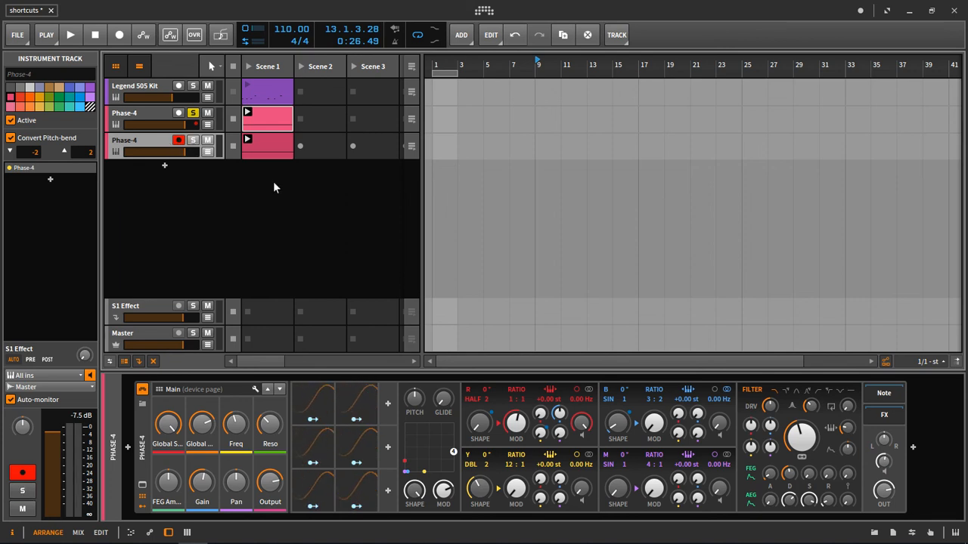
{"action": "key", "text": "s"}
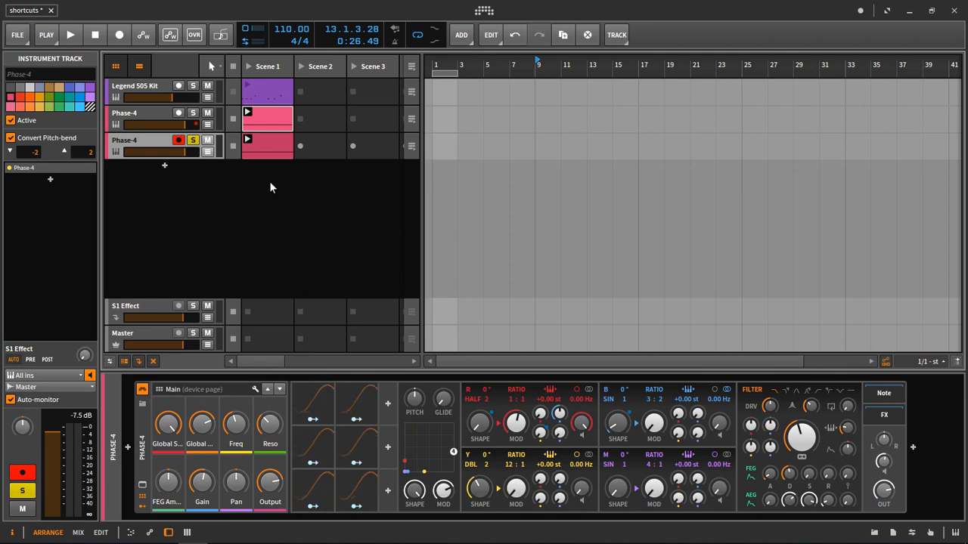
{"action": "key", "text": "s"}
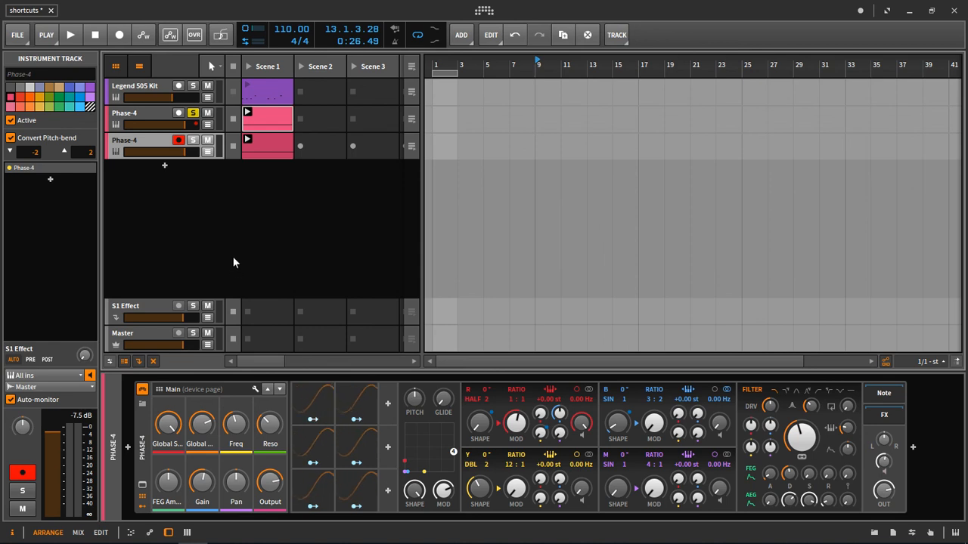
{"action": "key", "text": "s"}
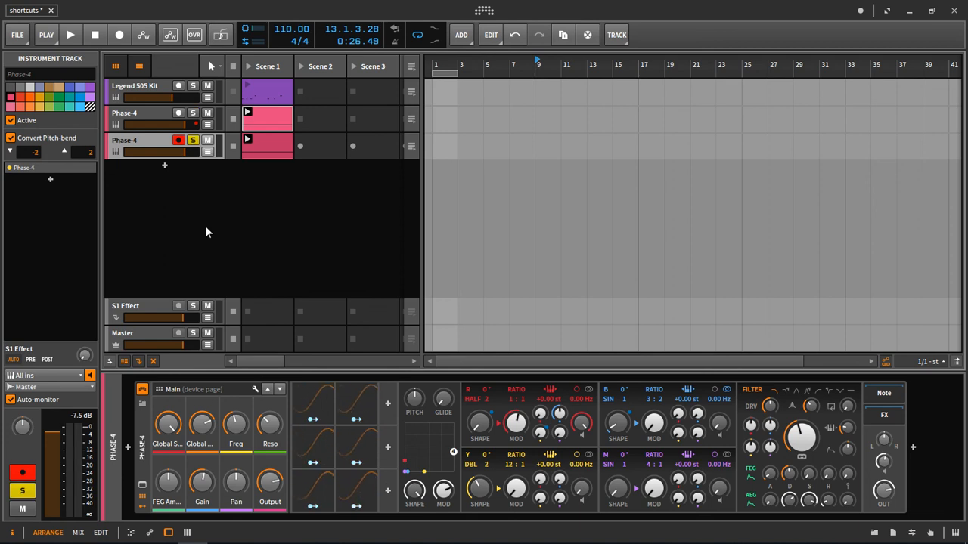
{"action": "key", "text": "s"}
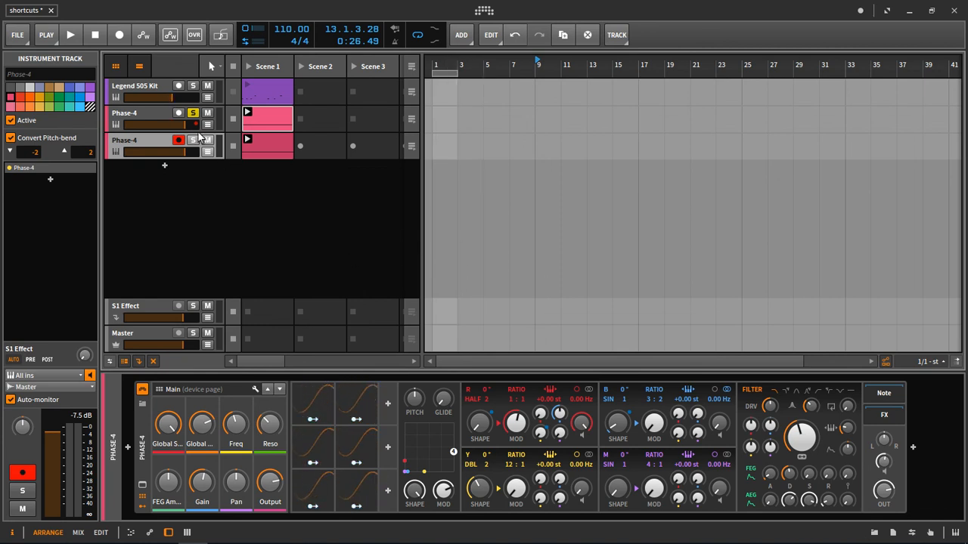
View the keyboard shortcut settings with their action filter and return to the project
{"action": "left_click", "coordinate": [485, 12]}
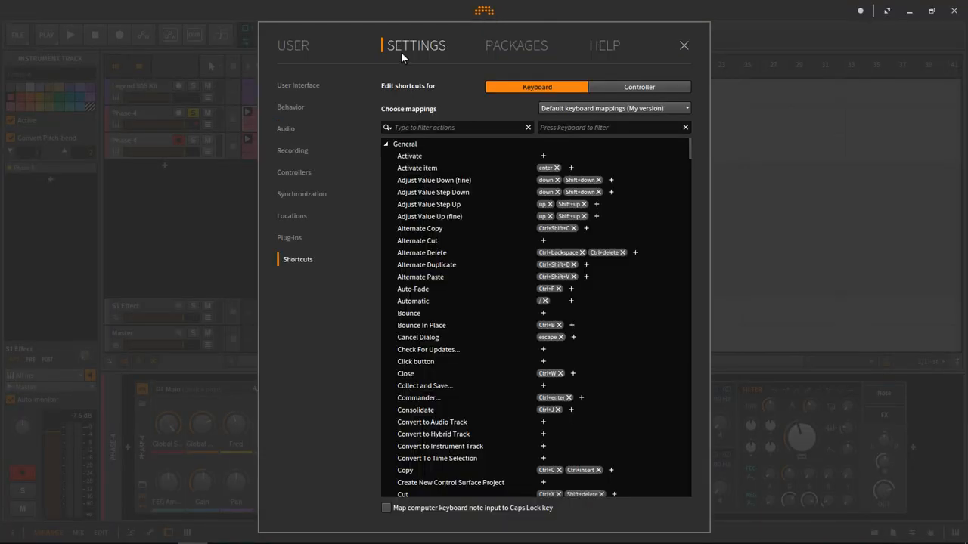
{"action": "left_click", "coordinate": [440, 127]}
{"action": "left_click", "coordinate": [683, 46]}
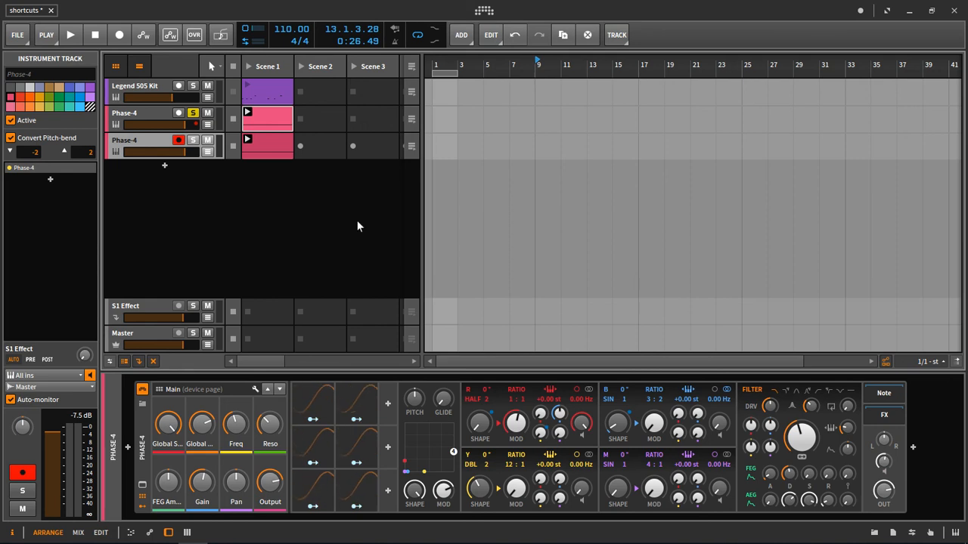
Show and hide the automation editor and the device panel, leaving the lower panel hidden
{"action": "key", "text": "a"}
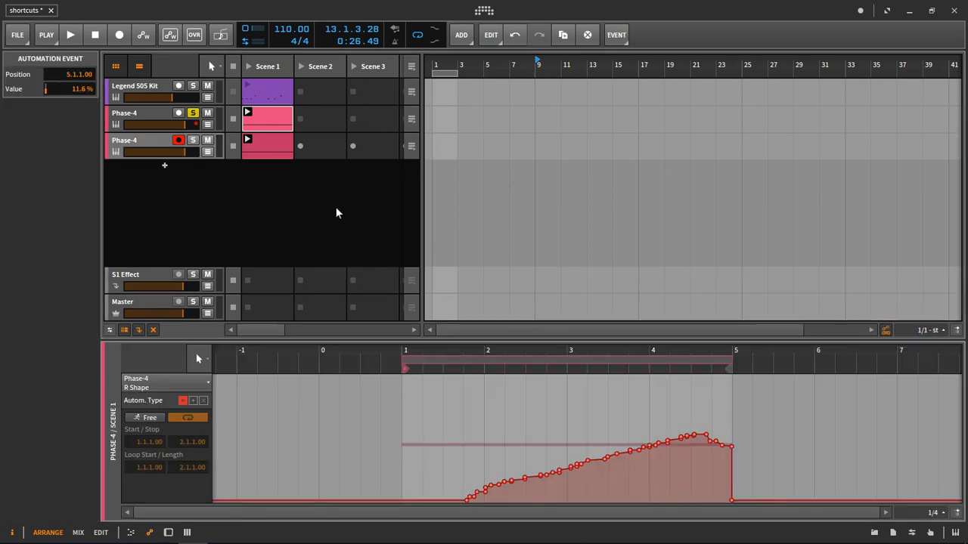
{"action": "key", "text": "a"}
{"action": "key", "text": "d"}
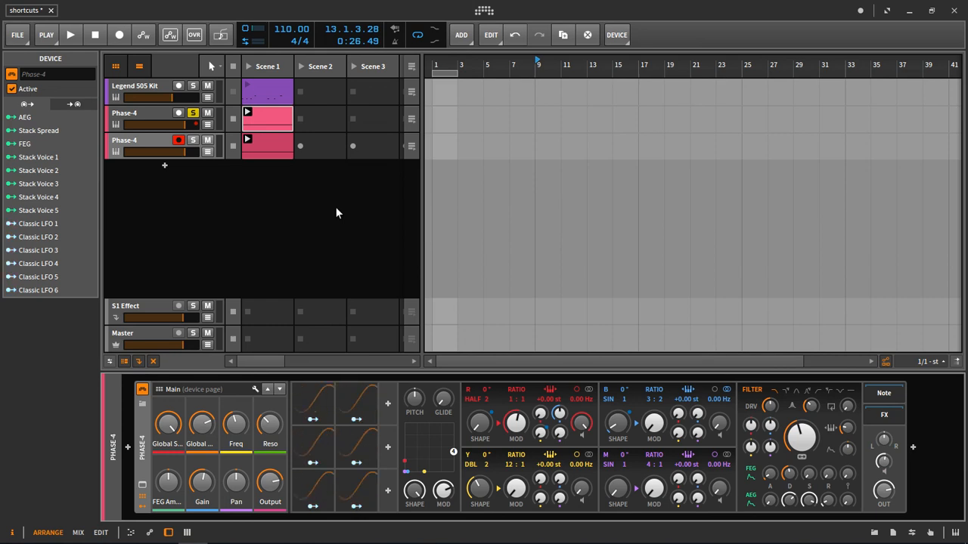
{"action": "key", "text": "d"}
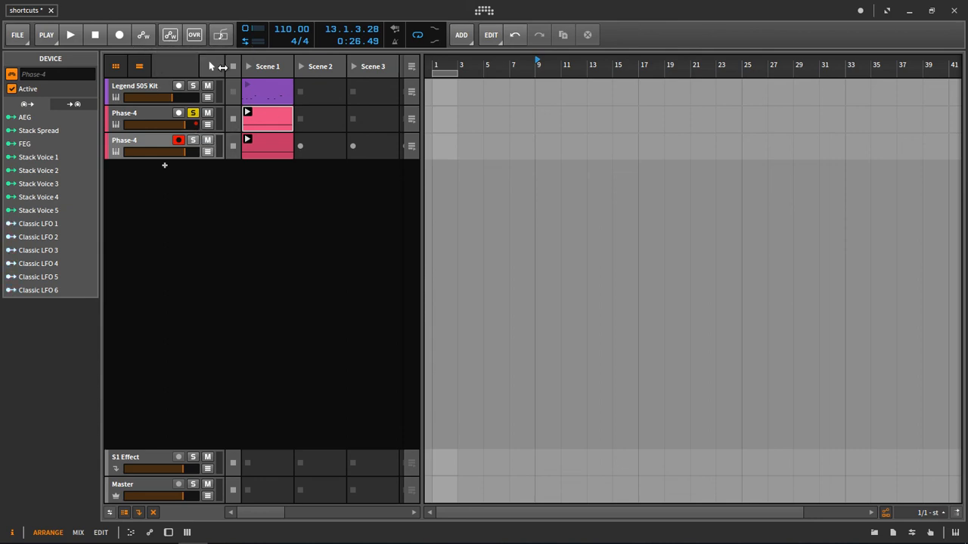
Review the project's computer keyboard mappings for the solo and automation write toggles
{"action": "left_click", "coordinate": [930, 533]}
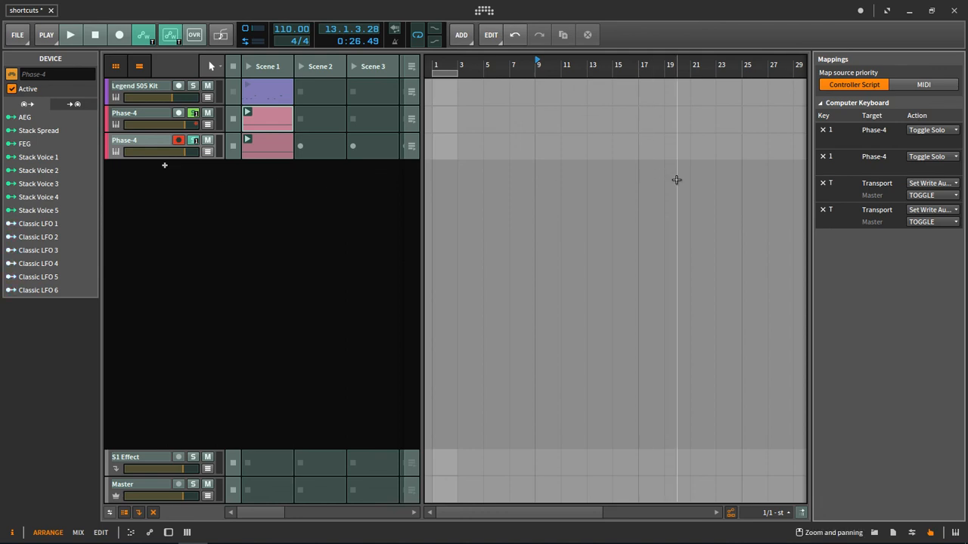
{"action": "key", "text": "t"}
{"action": "key", "text": "t"}
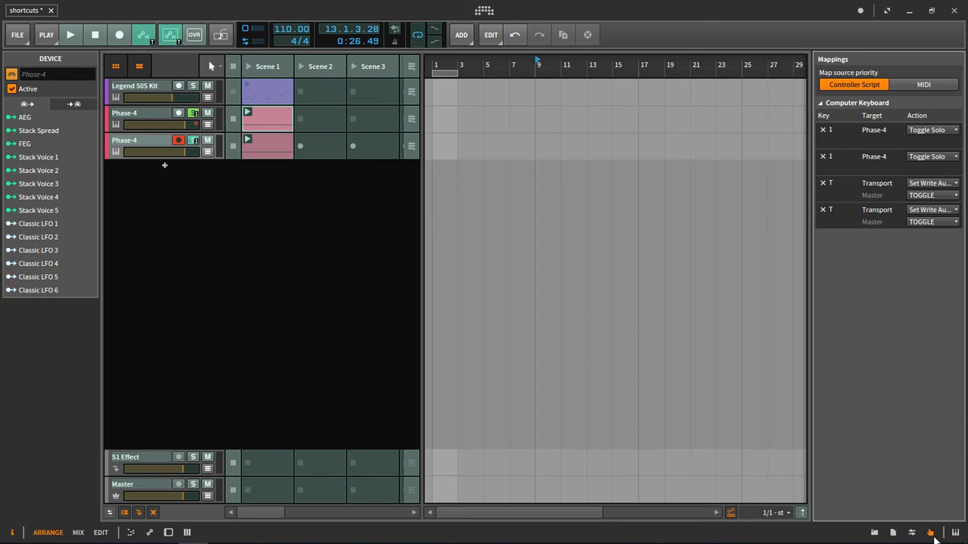
{"action": "left_click", "coordinate": [931, 532]}
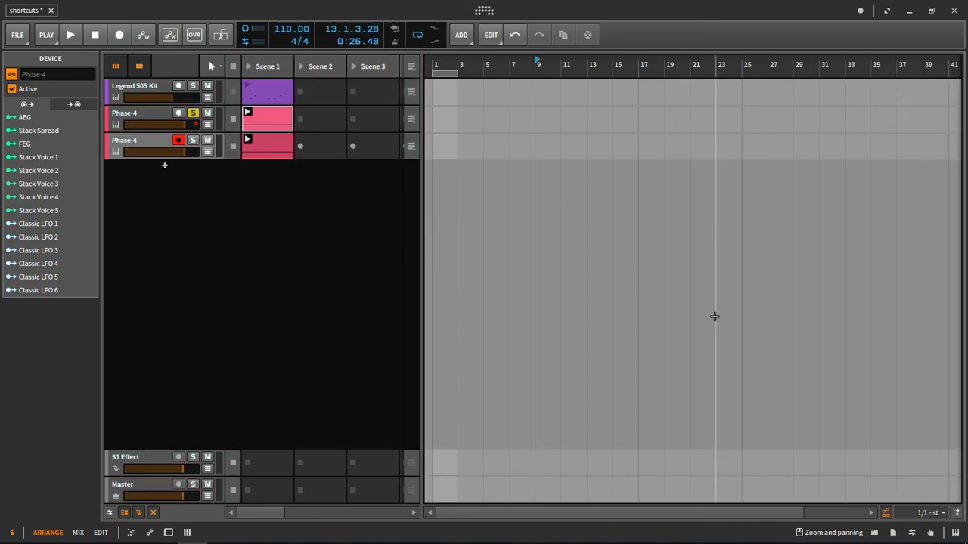